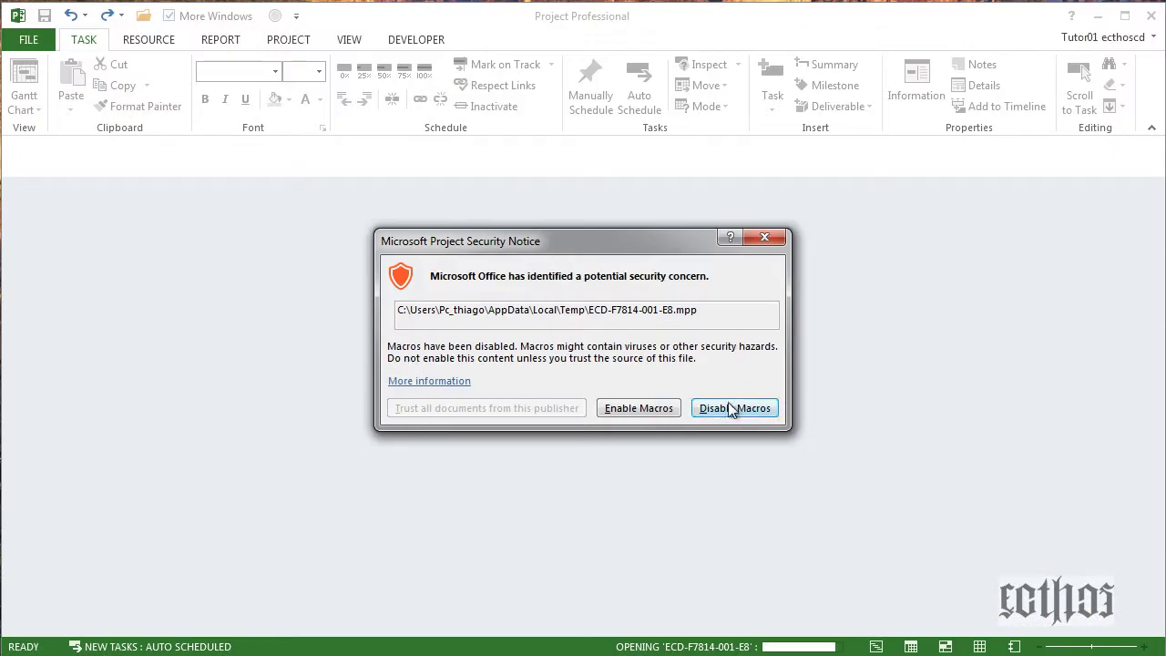
Open ECD-F7814-001-E8.mpp with macros disabled, its links re-established, and the option not to open other files.
click(729, 409)
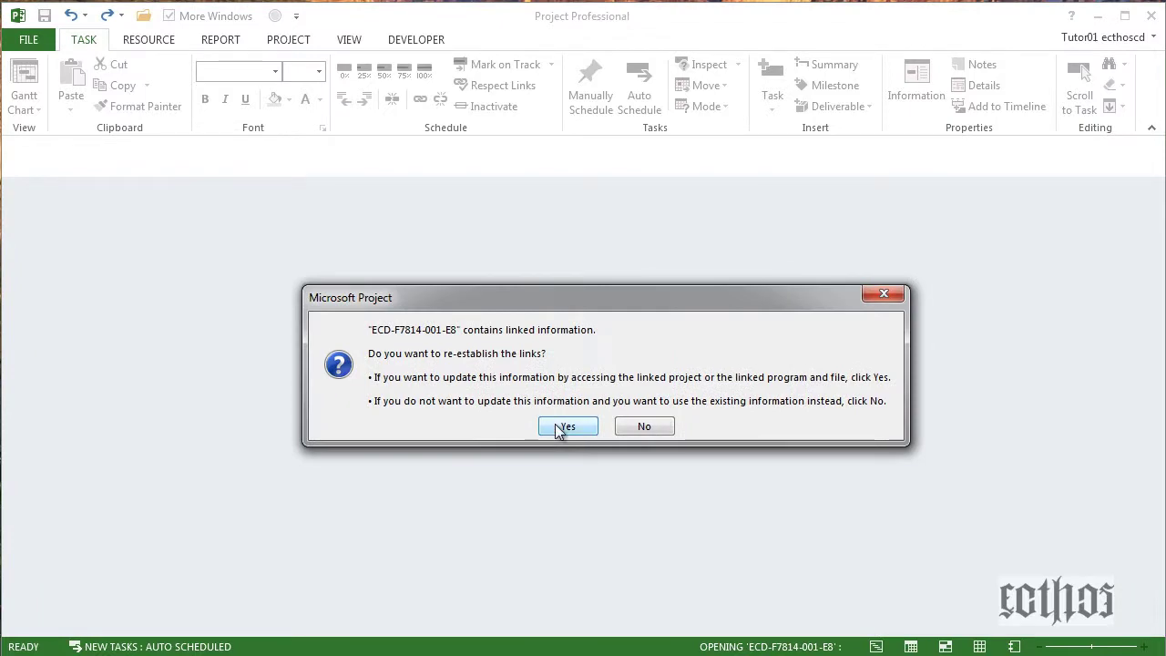
click(563, 427)
click(584, 485)
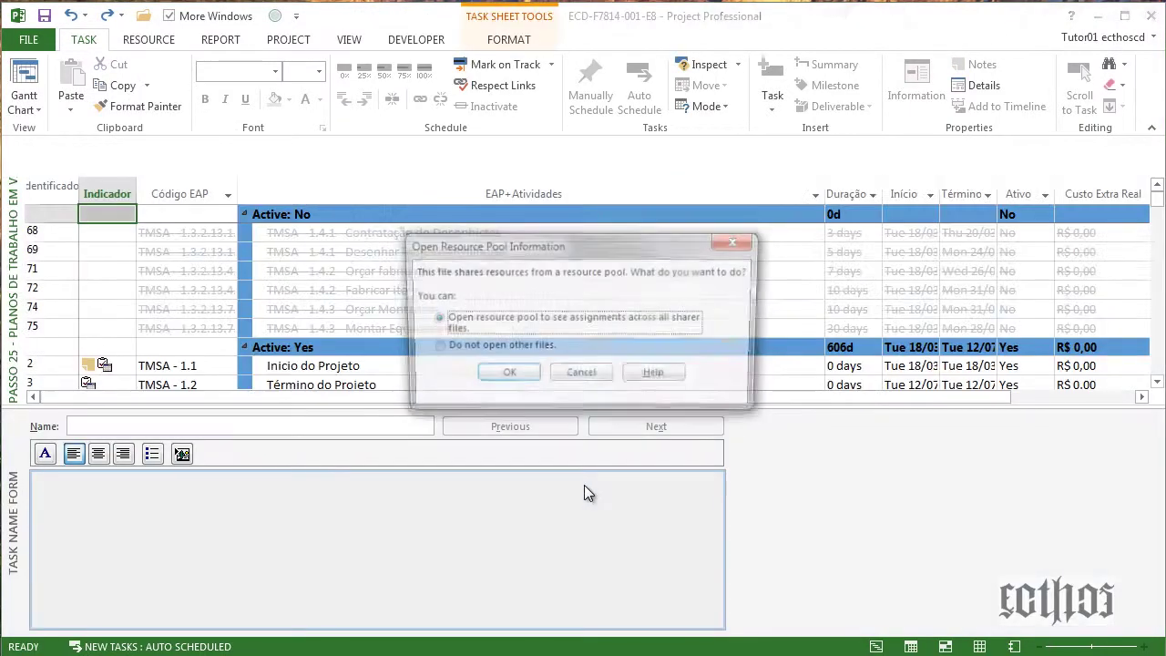
key(Down)
click(515, 376)
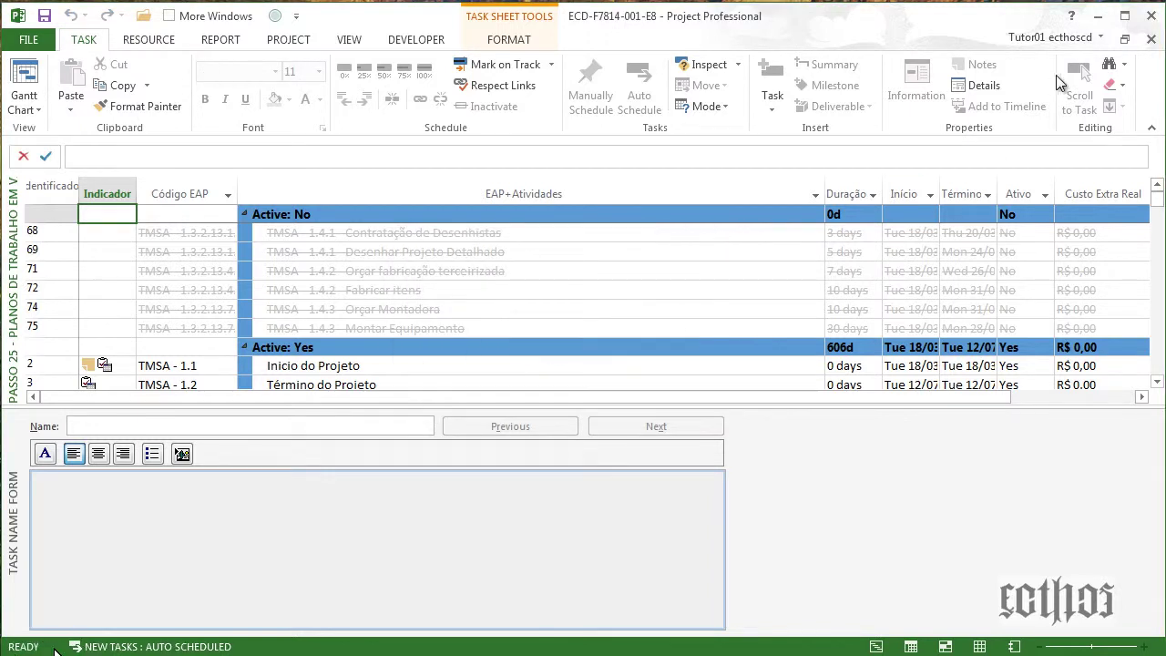
Open E8 - Pool.mpp from the ECD-F7814-001-E8.zip archive in Project as a read-only resource pool.
click(1098, 16)
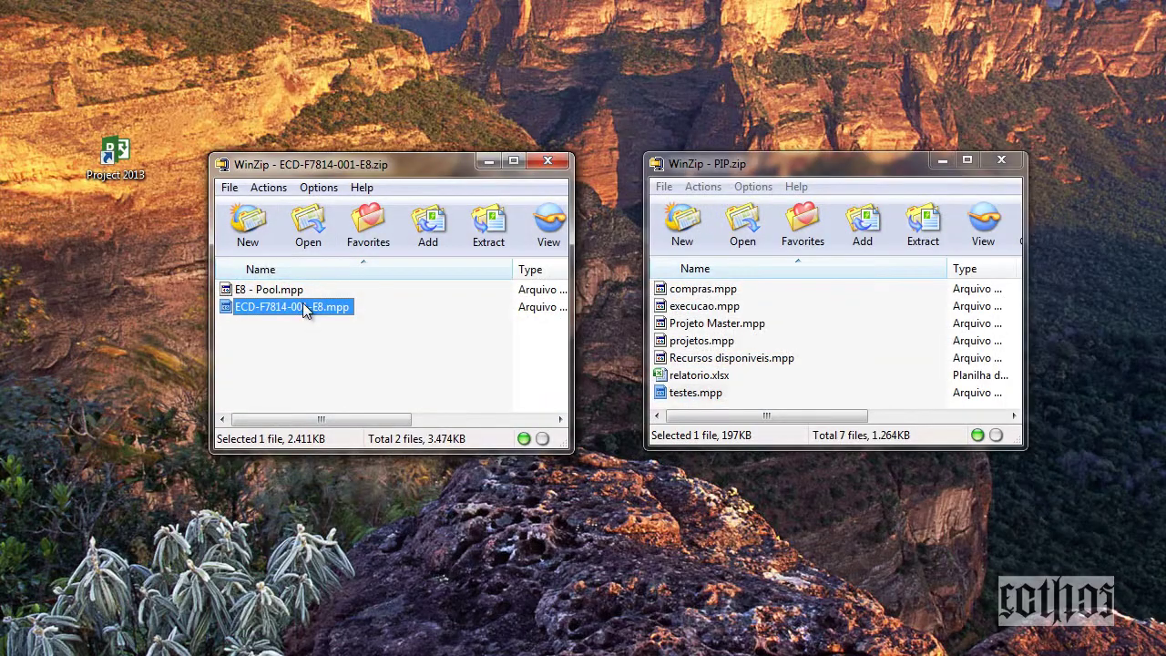
drag(301, 289, 128, 156)
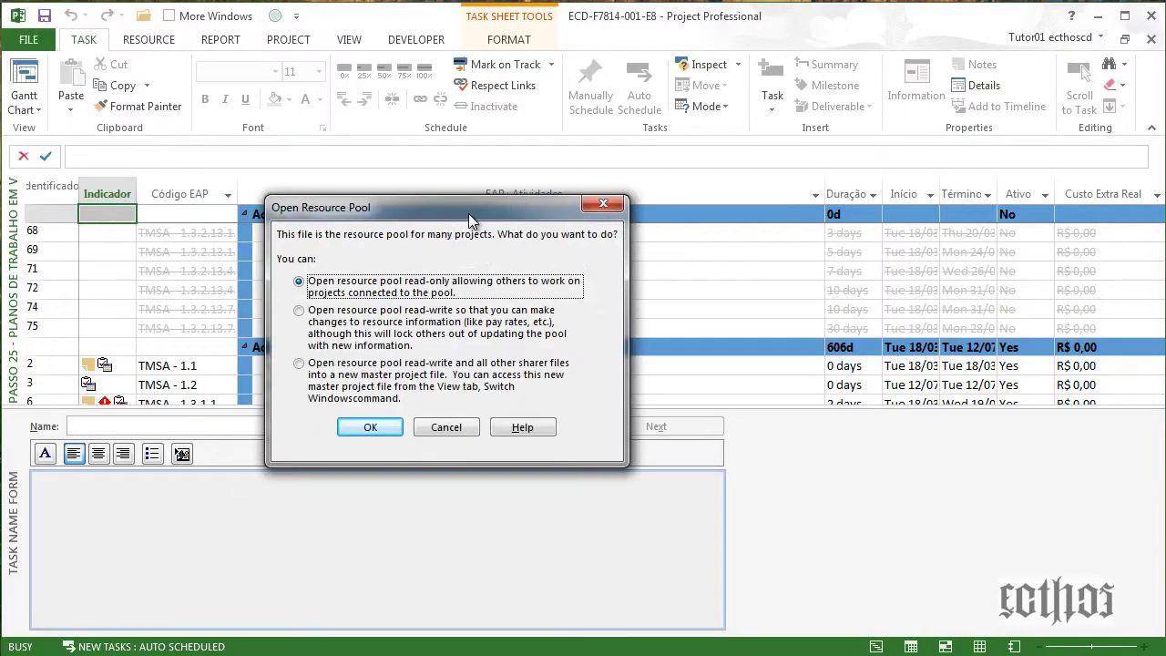
click(374, 427)
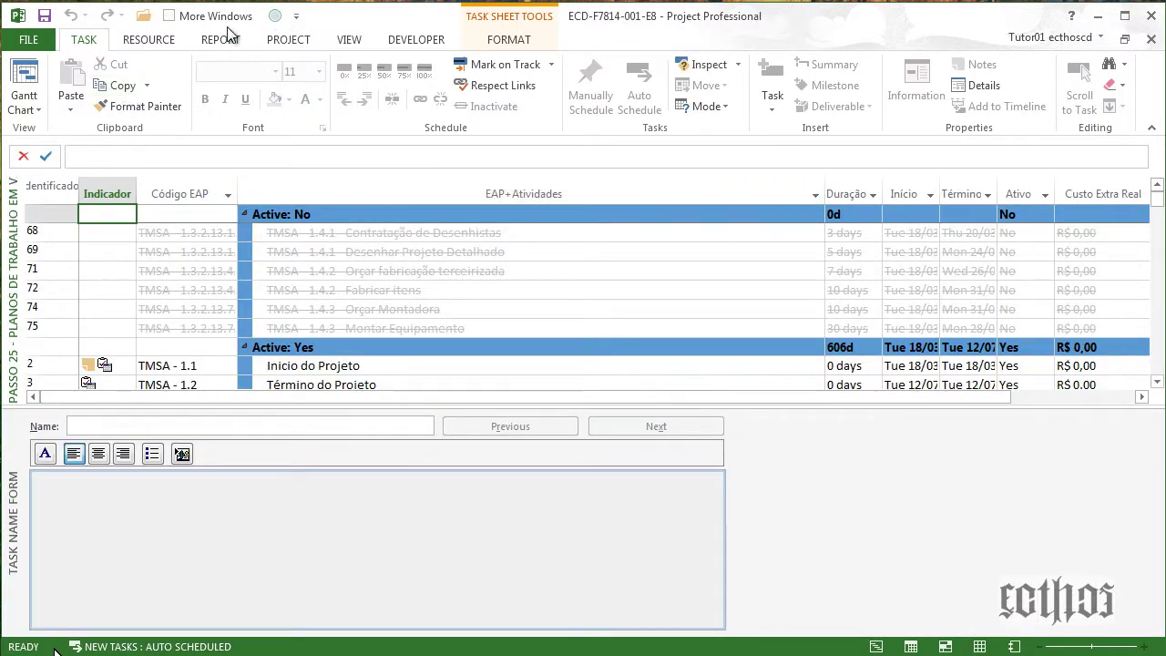
Cycle back and forth between the open project files with the Next Window command.
click(275, 18)
click(274, 19)
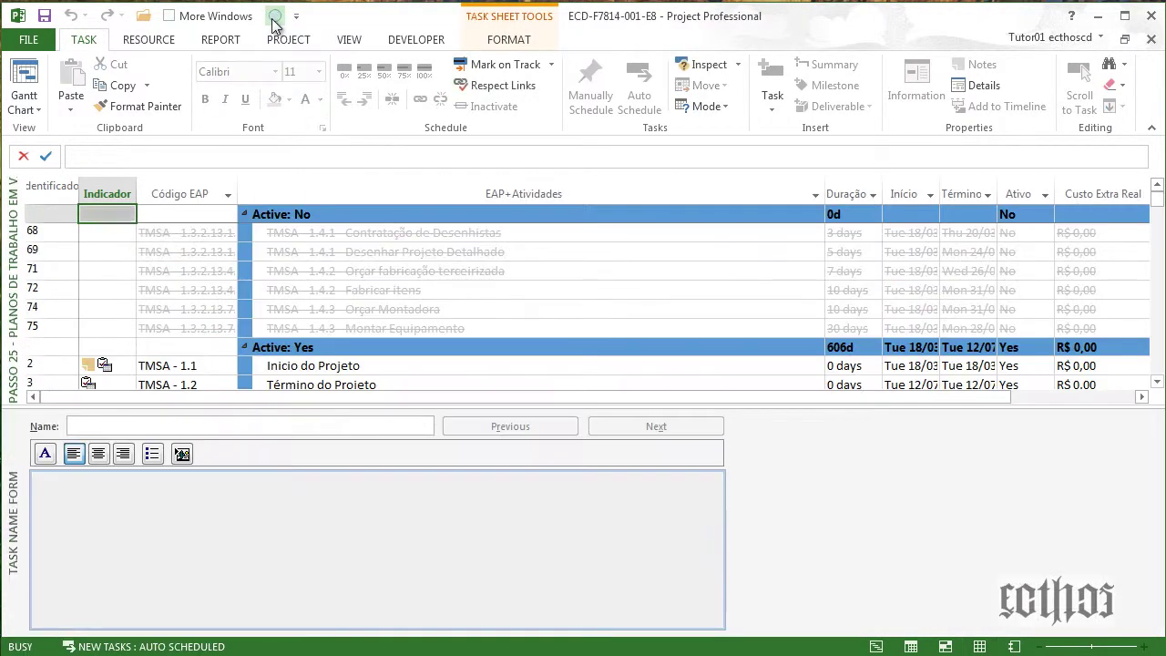
click(274, 18)
click(275, 18)
Activate the E8 - Pool file through More Windows to view its resource sheet.
click(175, 14)
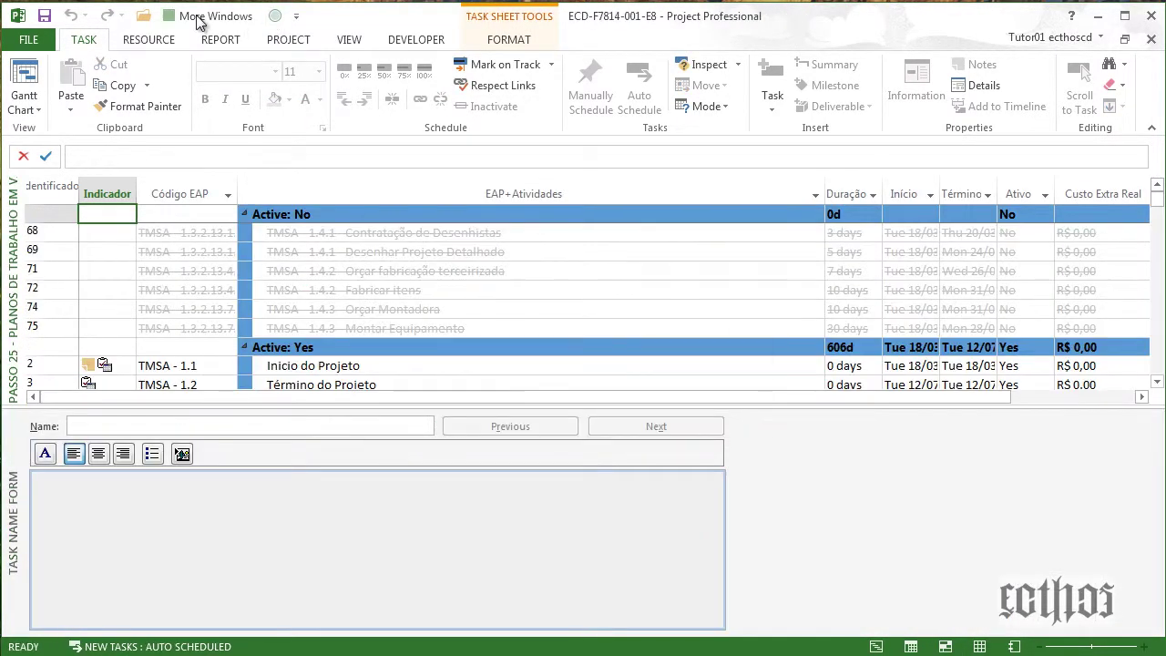
click(487, 261)
click(483, 273)
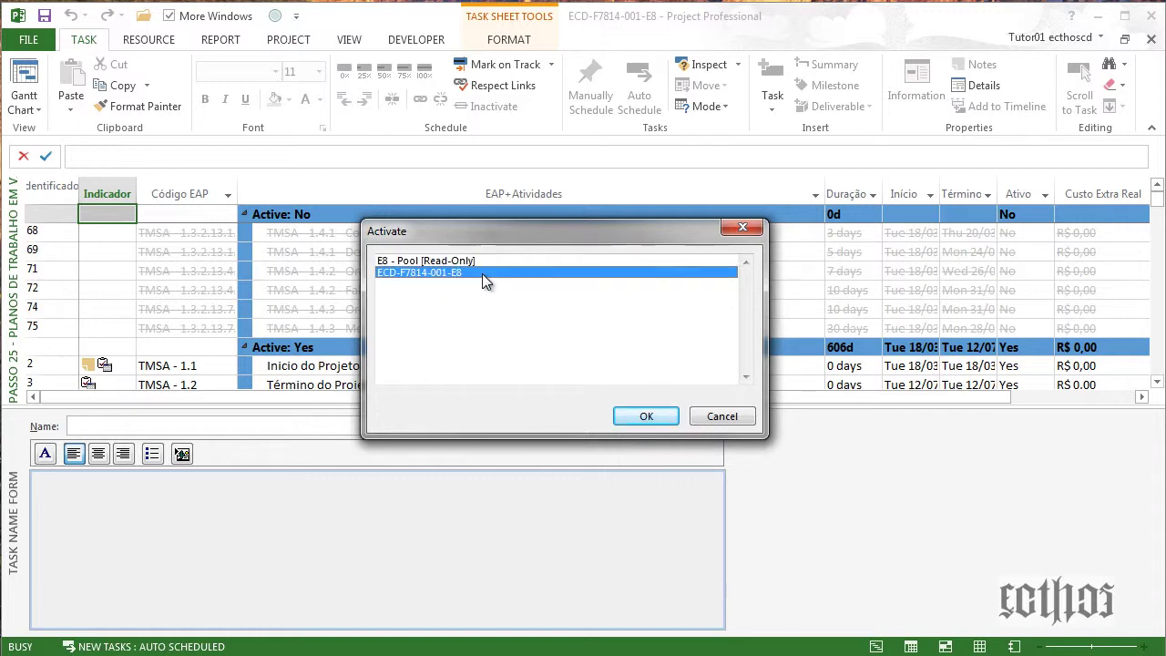
click(481, 262)
click(633, 412)
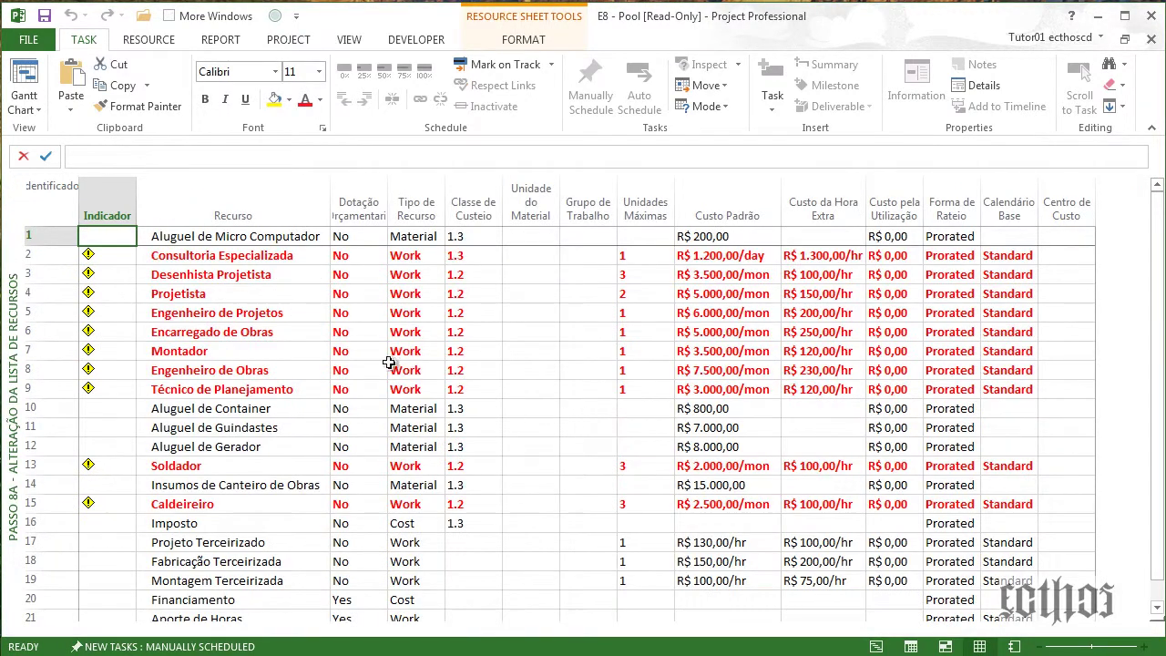
Activate the ECD-F7814-001-E8 project again through More Windows.
click(249, 15)
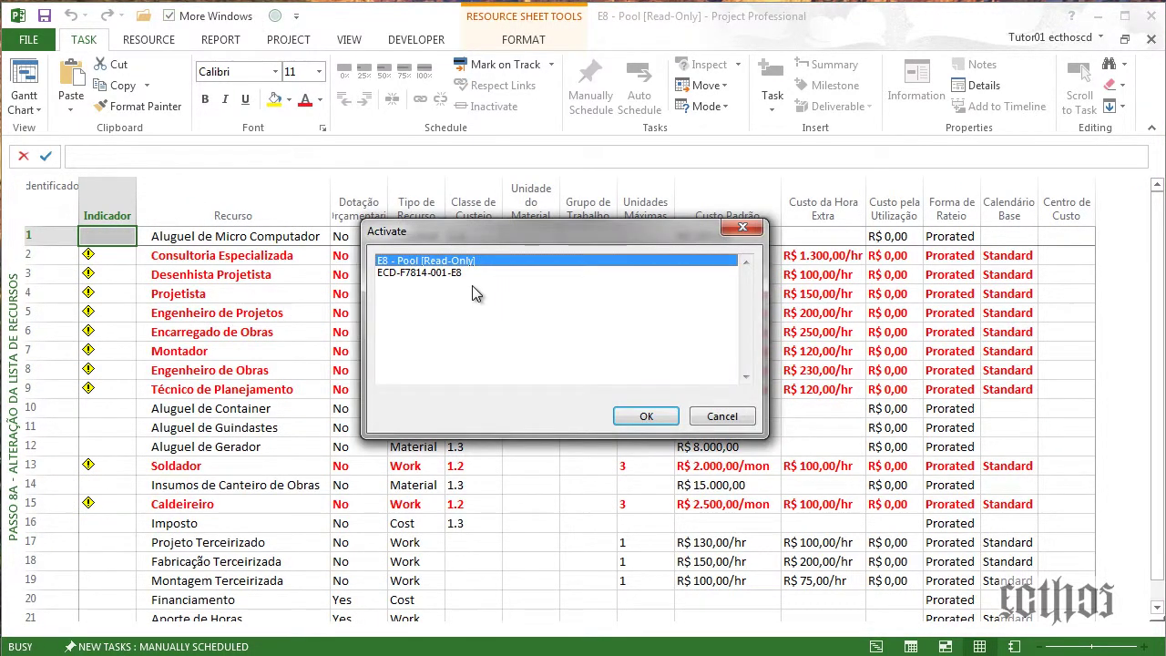
click(474, 273)
click(658, 416)
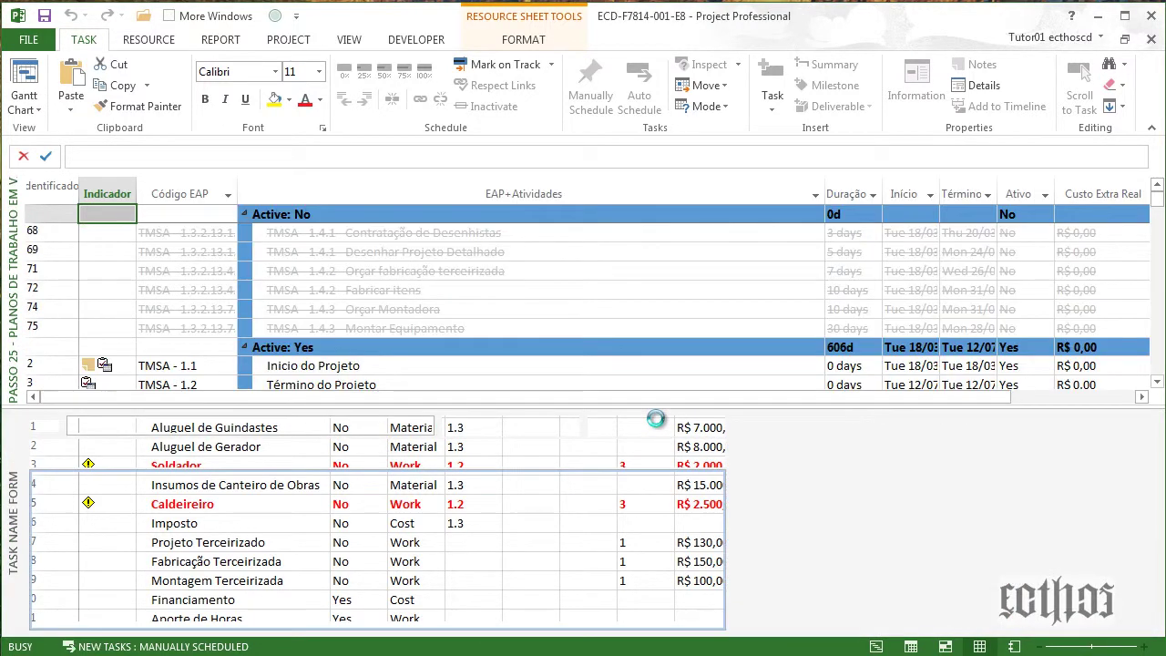
Open the Quick Access Toolbar customization options.
right_click(312, 28)
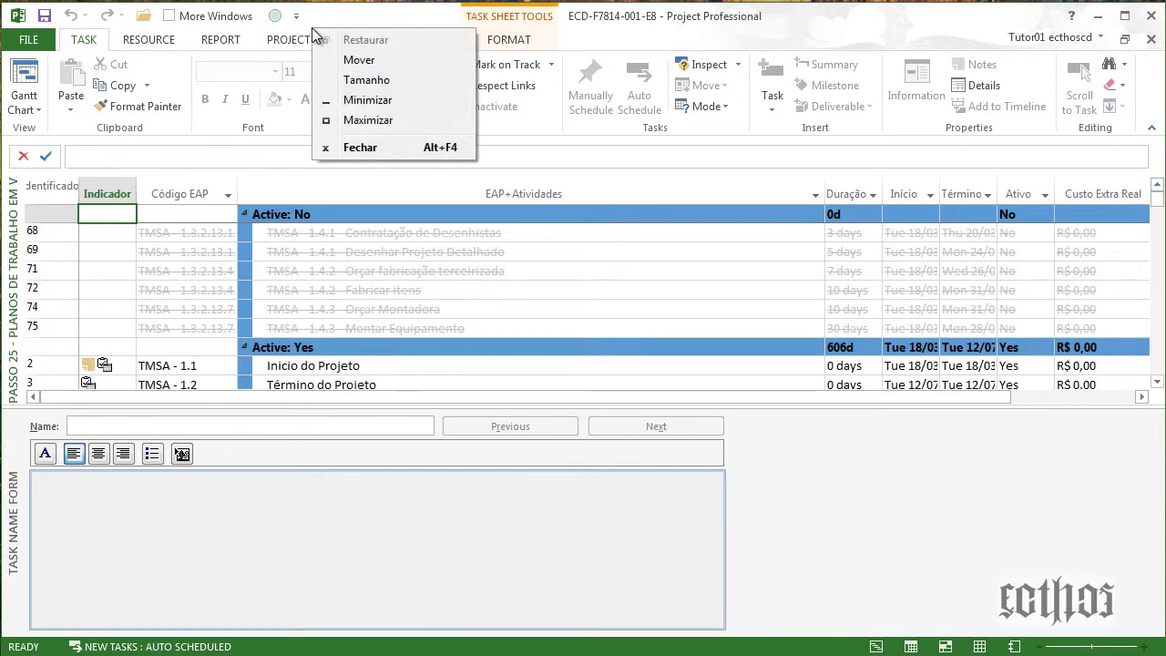
click(251, 39)
right_click(250, 38)
click(305, 96)
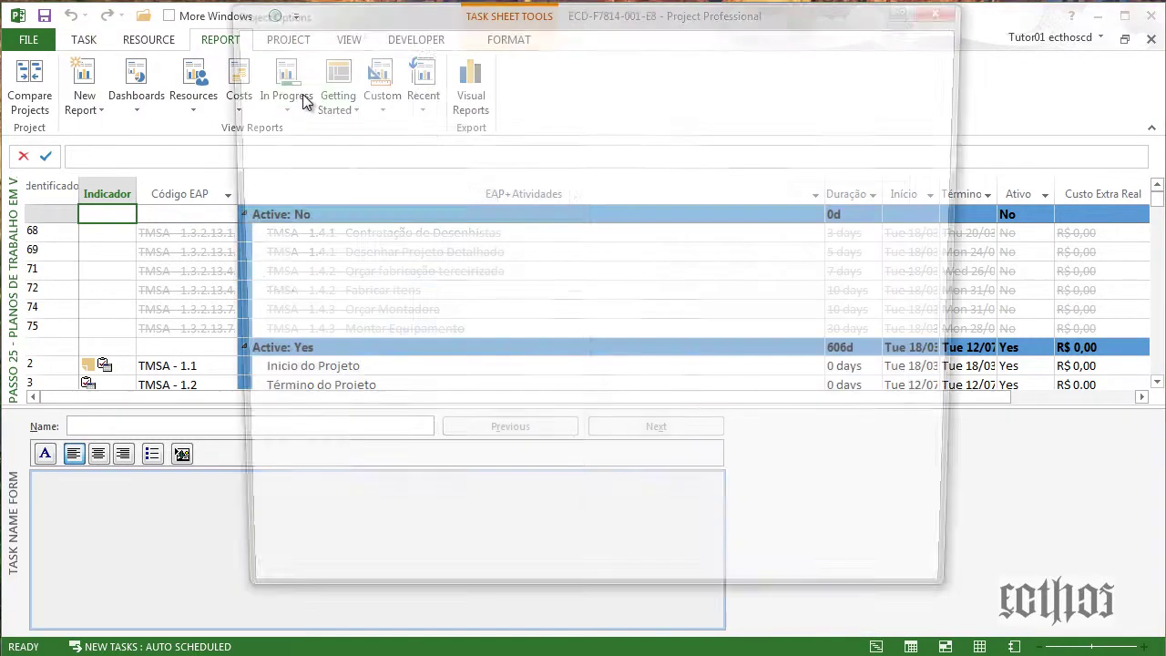
click(310, 246)
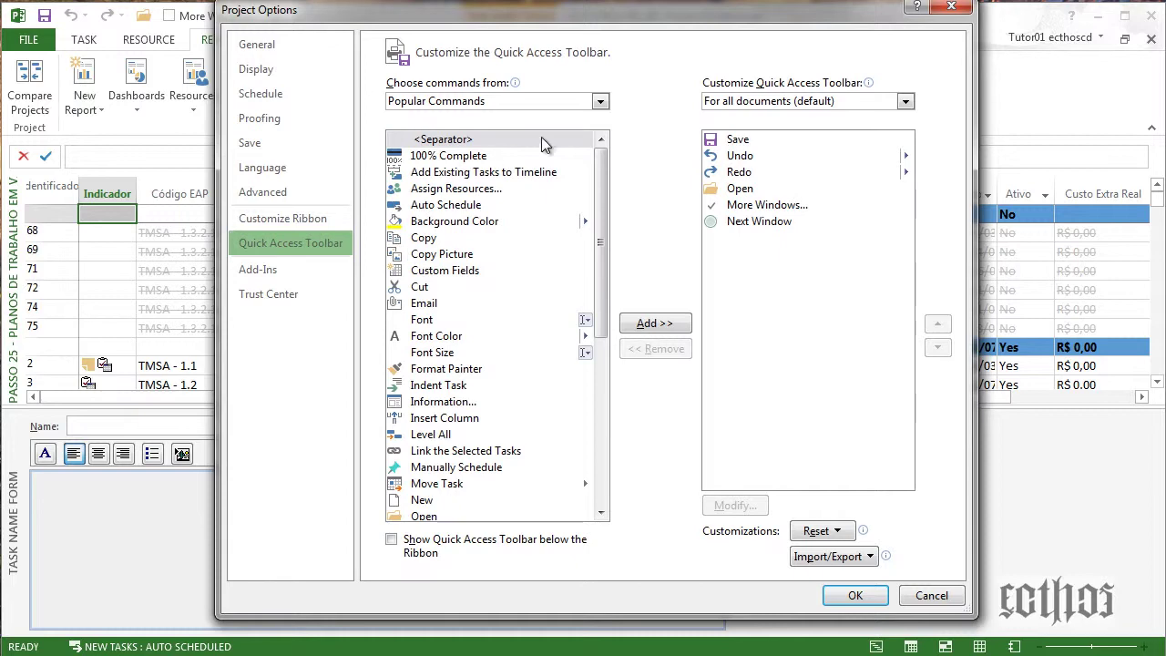
List the Commands Not in the Ribbon, review the toolbar's More Windows and Next Window entries, and close the options.
click(590, 104)
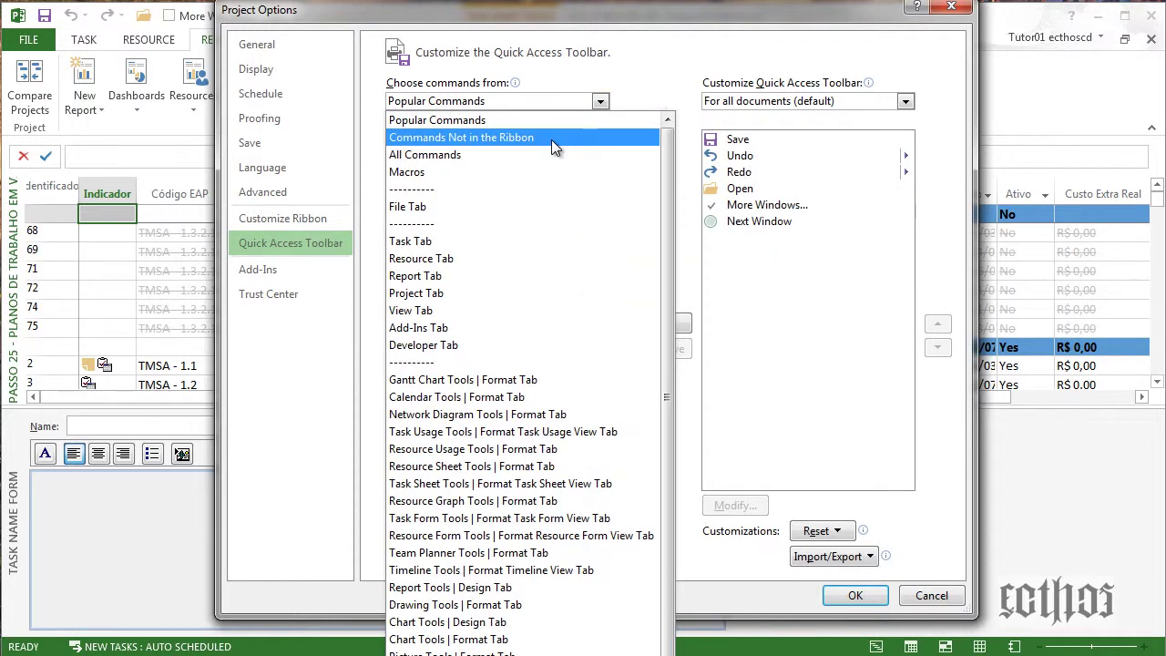
click(551, 139)
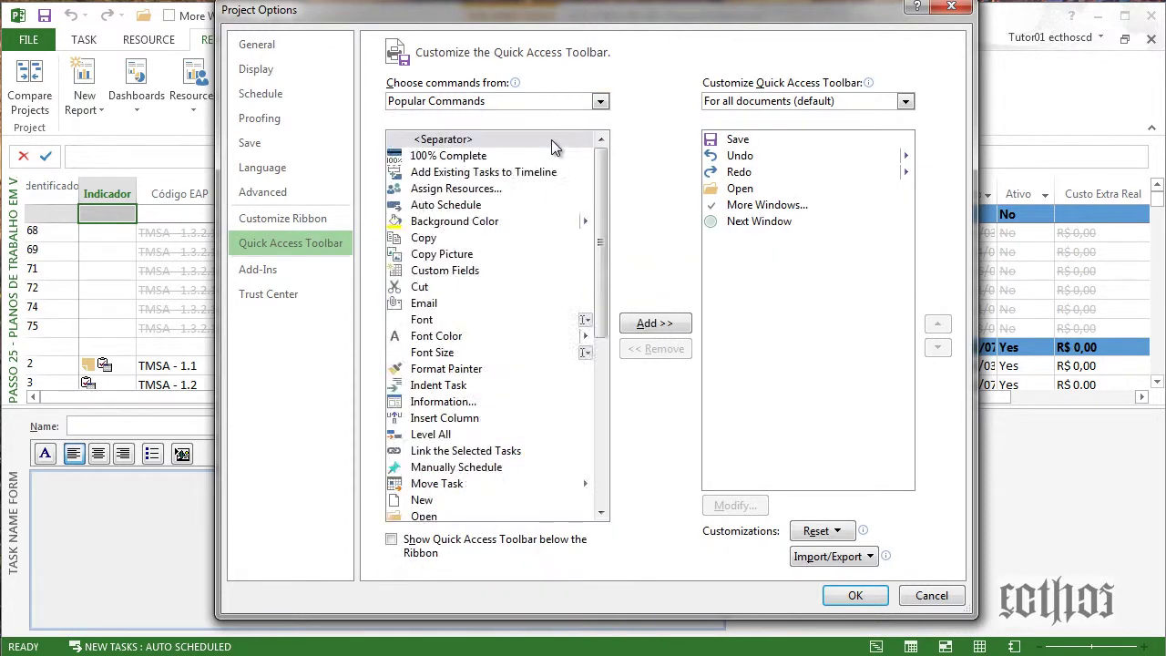
click(735, 211)
click(742, 228)
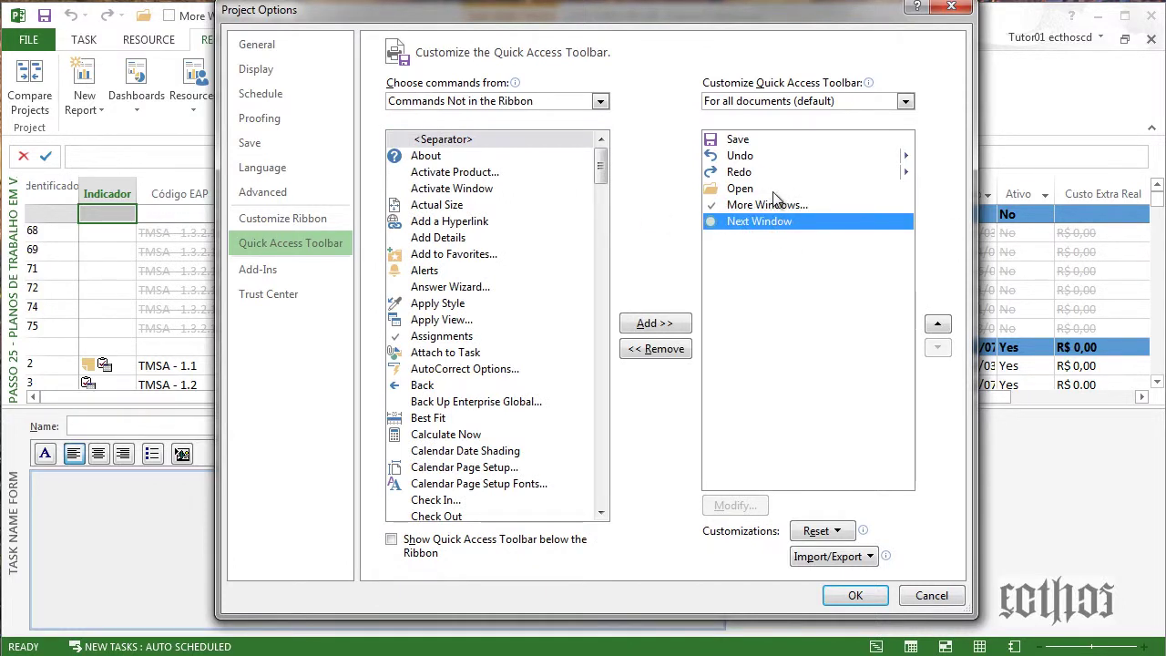
click(879, 605)
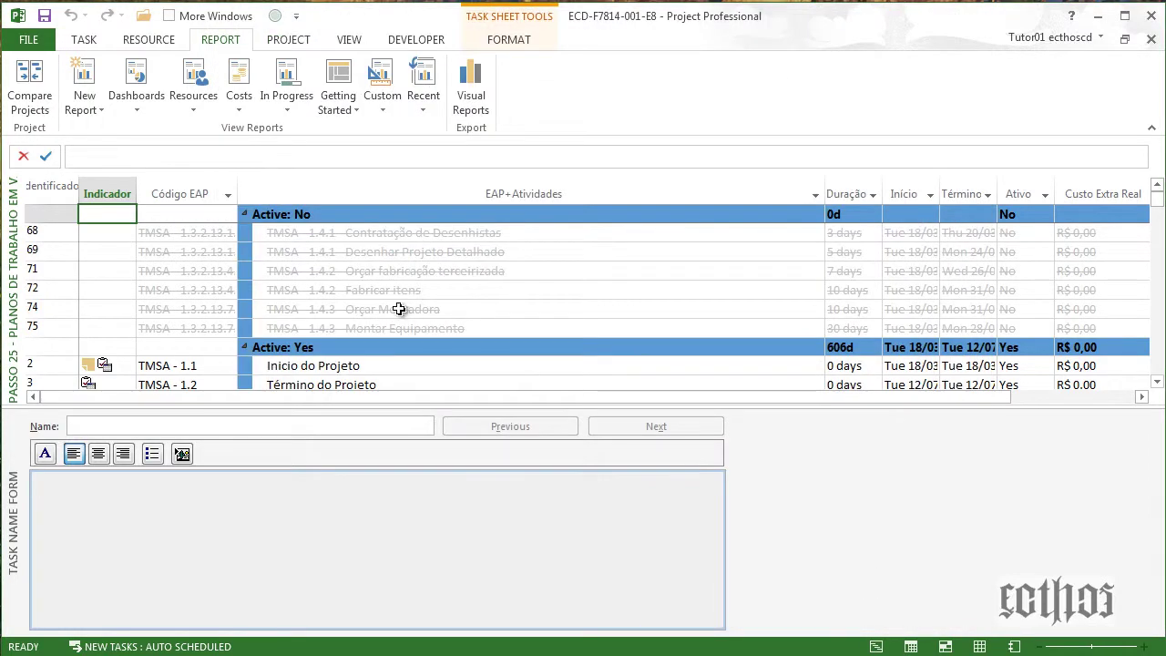
Use the Next Window command to flip between the project and its resource pool, ending on ECD-F7814-001-E8.
click(276, 16)
click(276, 16)
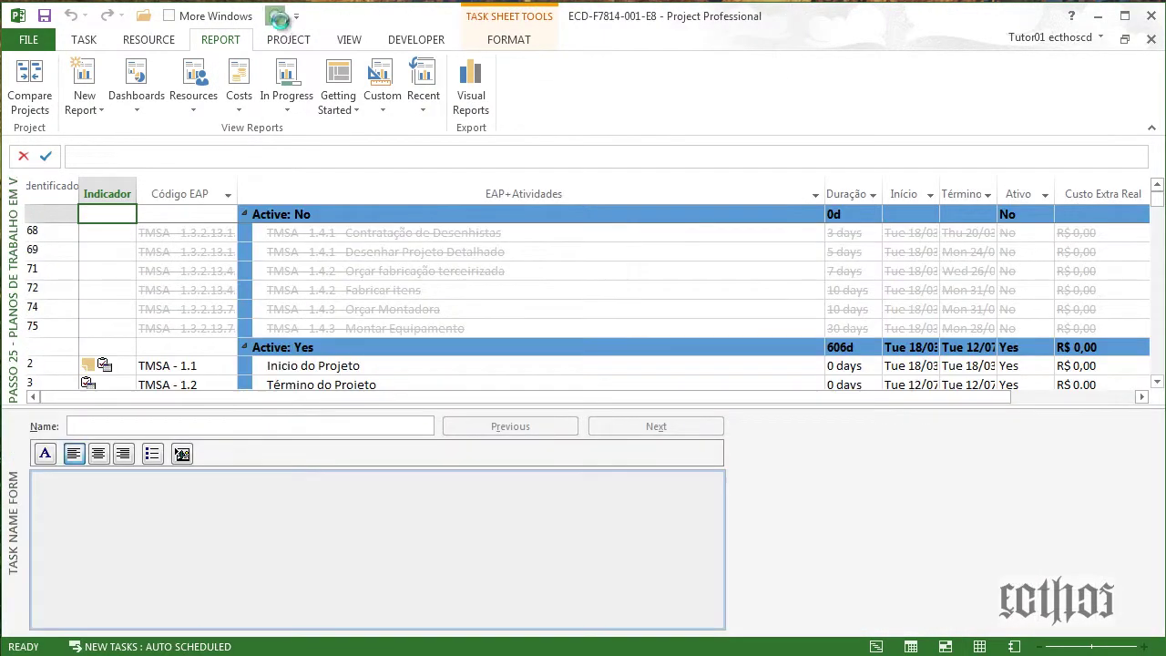
click(276, 17)
click(277, 16)
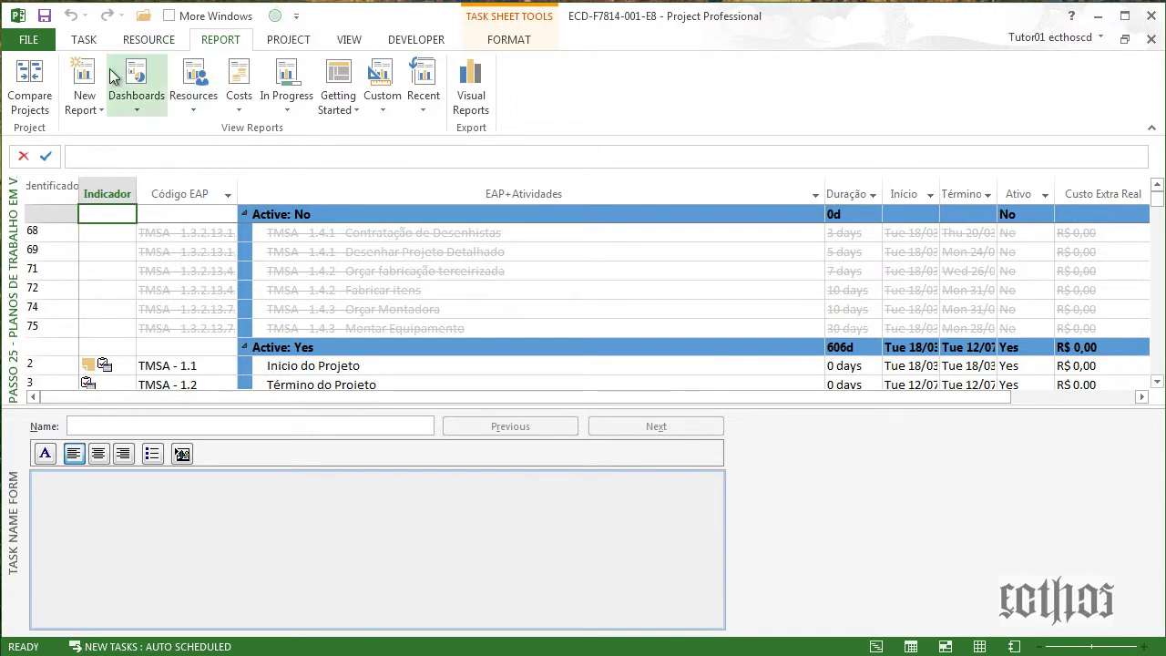
click(148, 41)
click(88, 96)
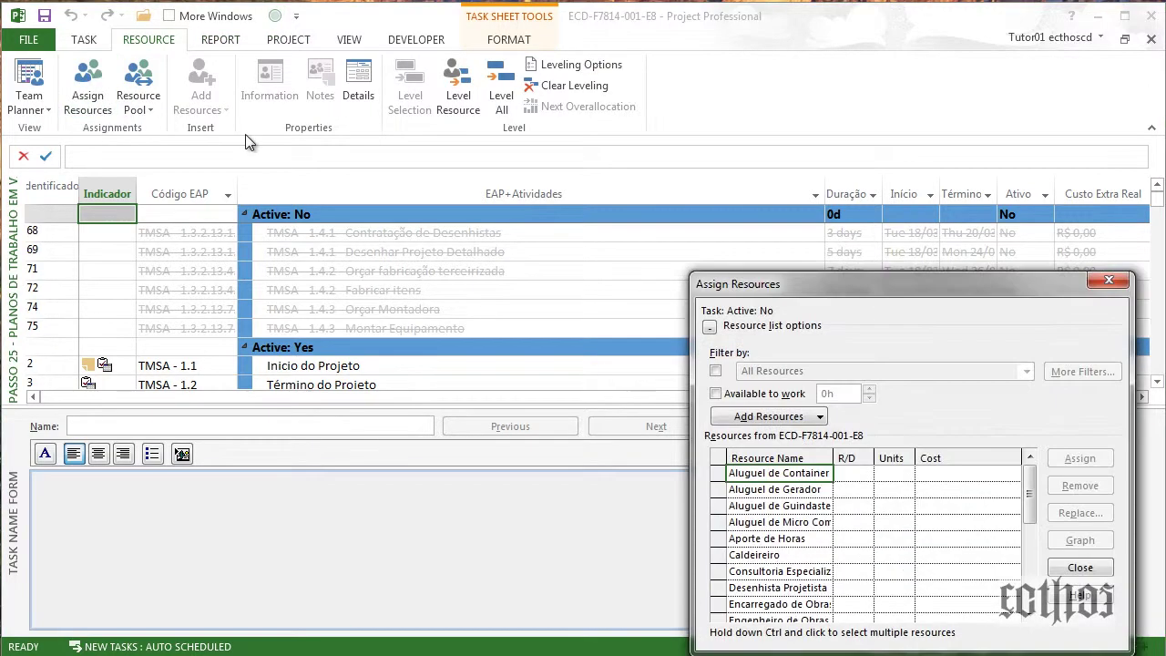
drag(997, 282, 648, 149)
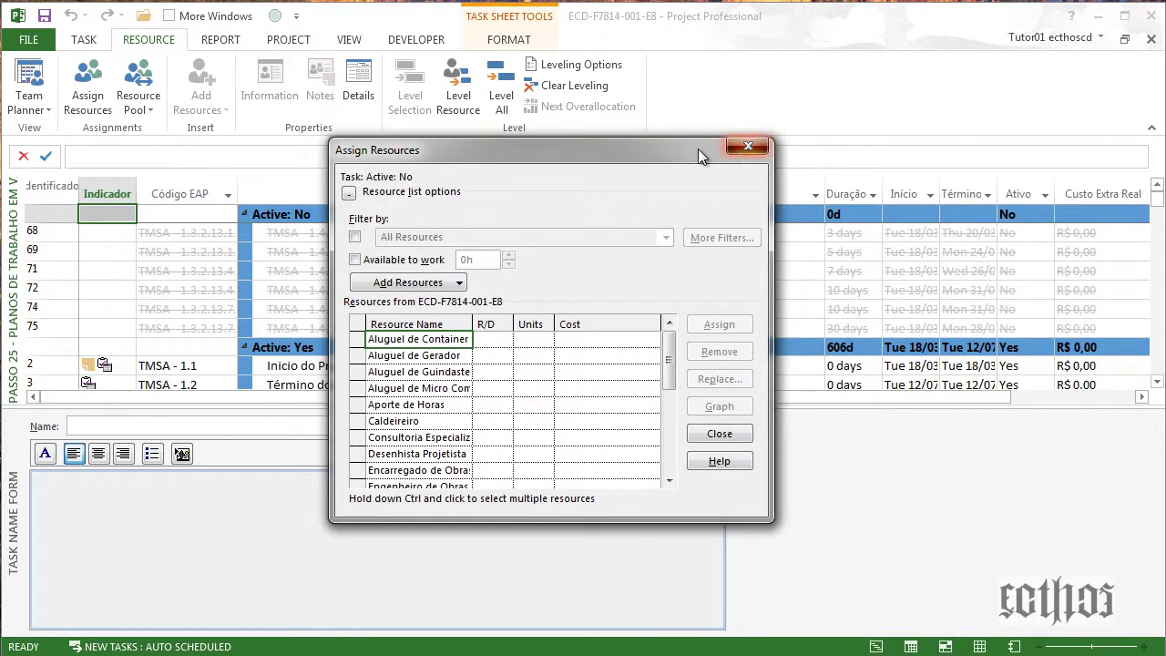
click(761, 146)
Share resources for ECD-F7814-001-E8 from E8 - Pool, with the pool taking precedence on conflicts.
click(151, 110)
click(183, 128)
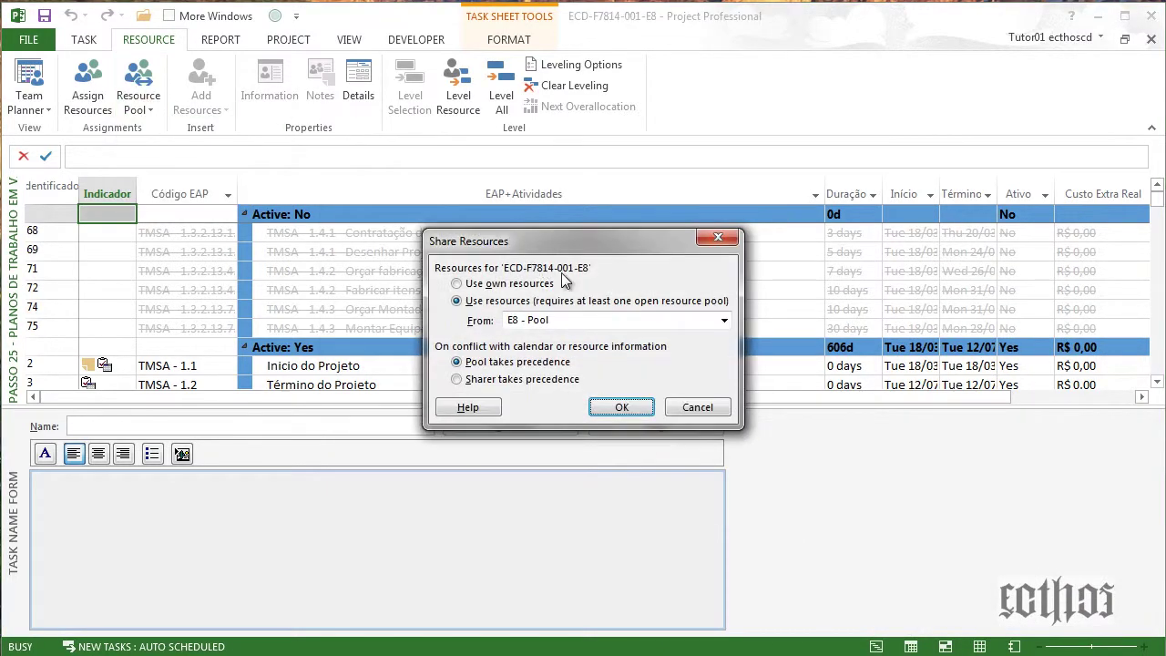
click(575, 326)
click(576, 336)
click(617, 408)
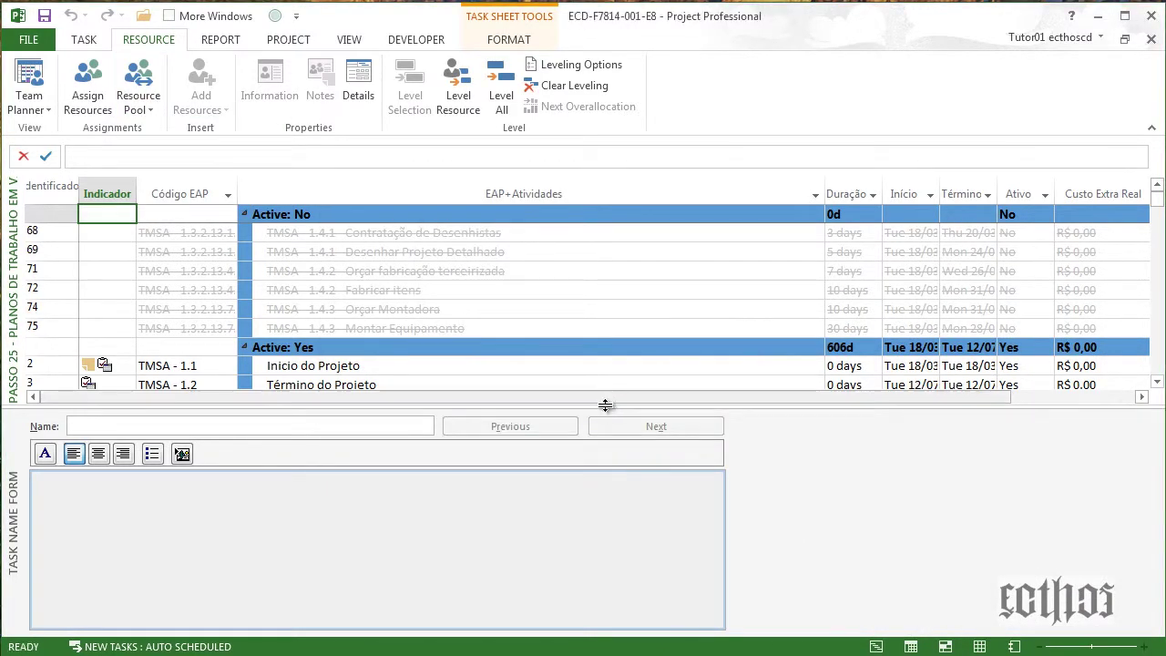
Switch the main view to Passo 24 - Planos de Mitigação e Contingência, remove the split task form, and select the Planejamento task.
drag(606, 428, 599, 488)
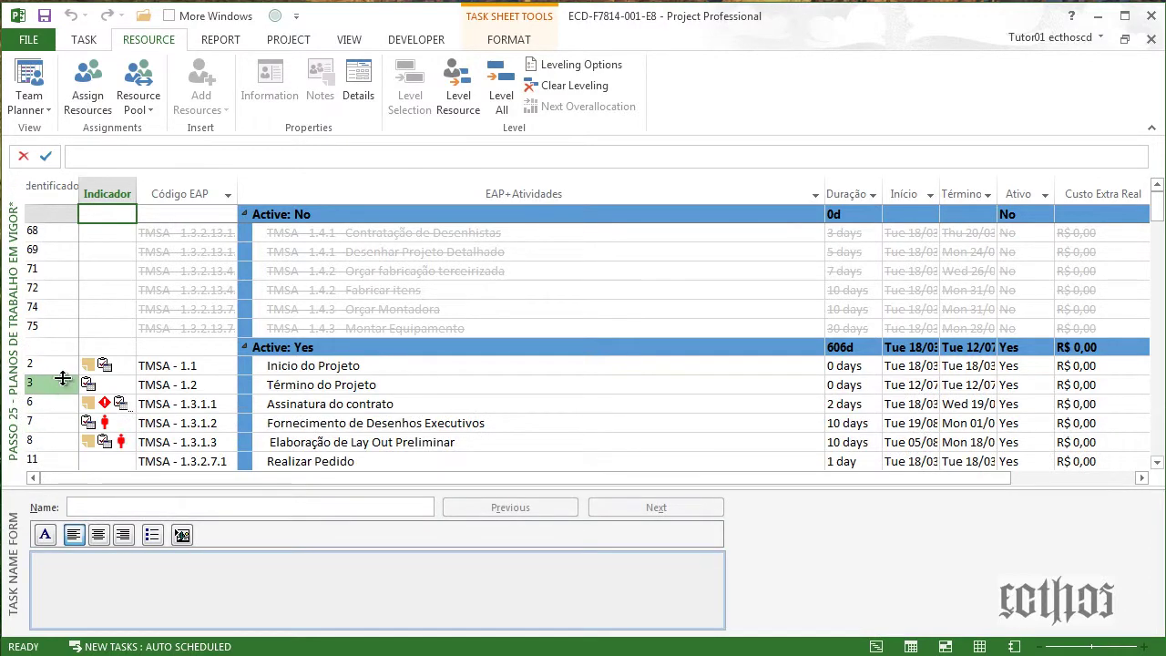
right_click(13, 236)
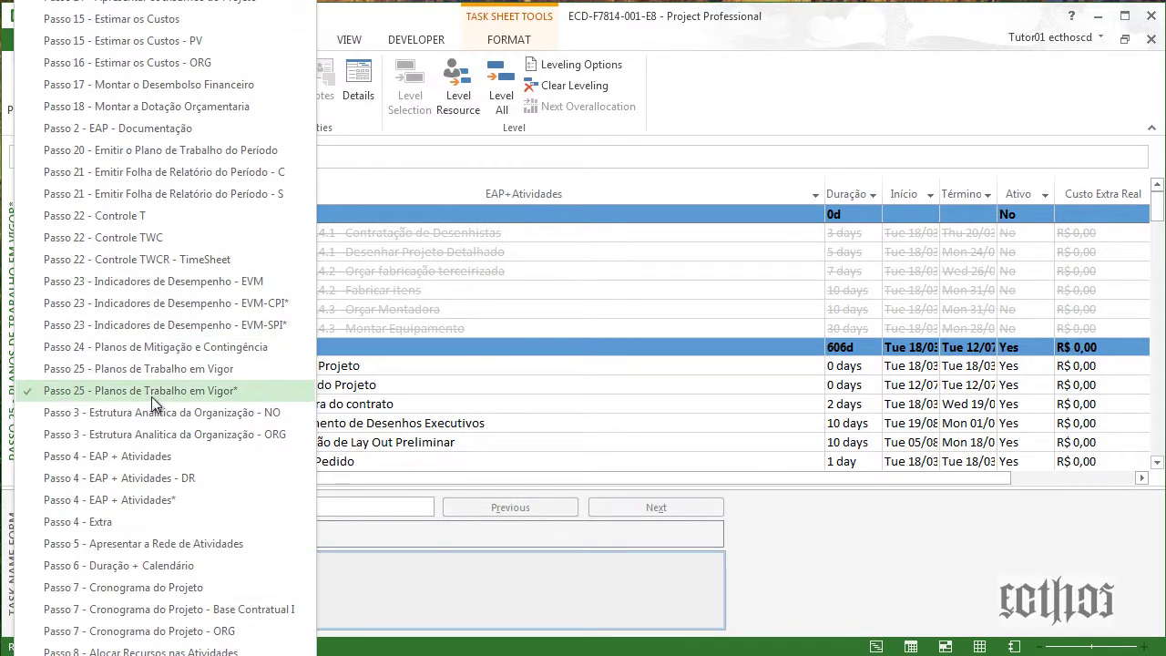
scroll(151, 397, down, 3)
scroll(153, 403, down, 2)
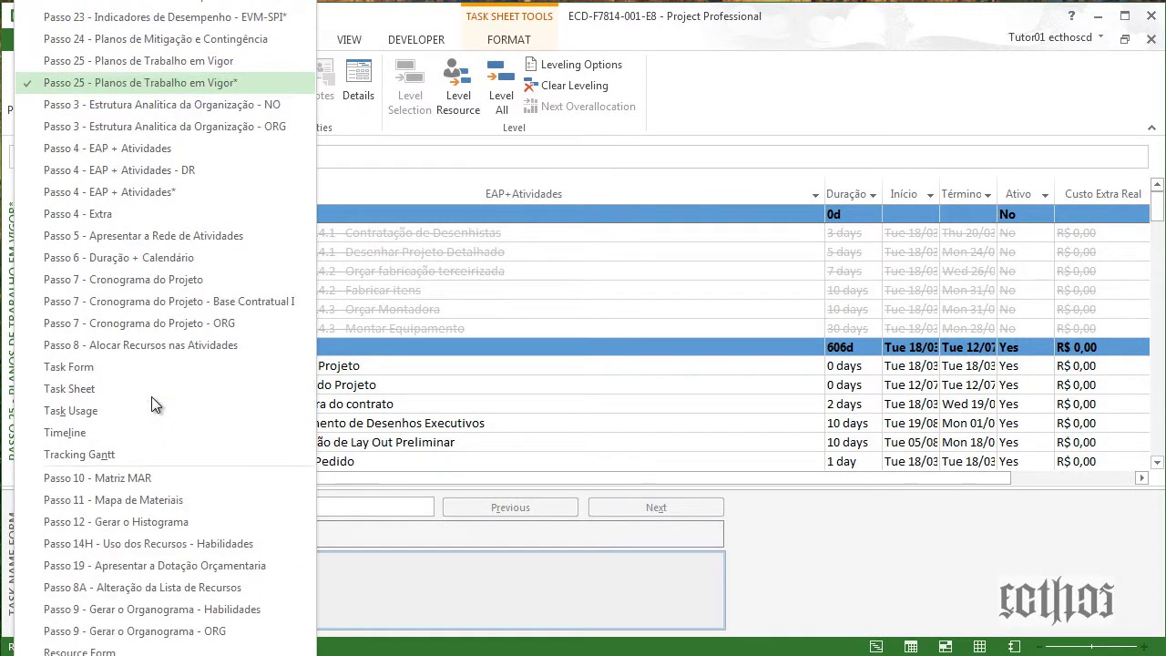
scroll(153, 404, up, 5)
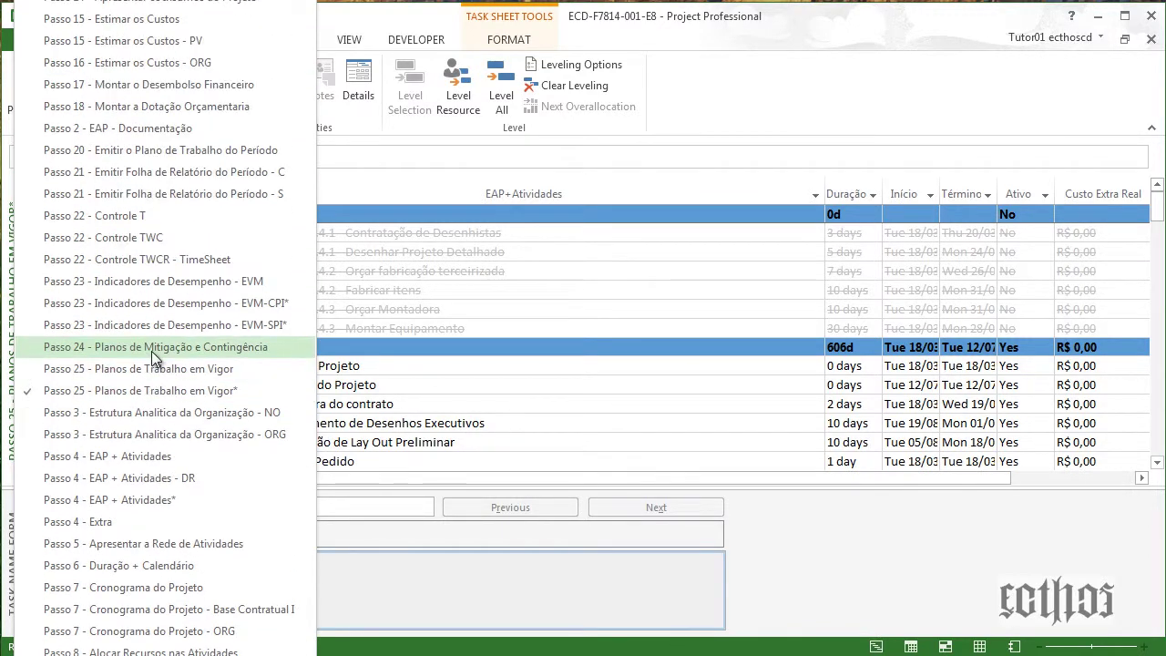
click(151, 351)
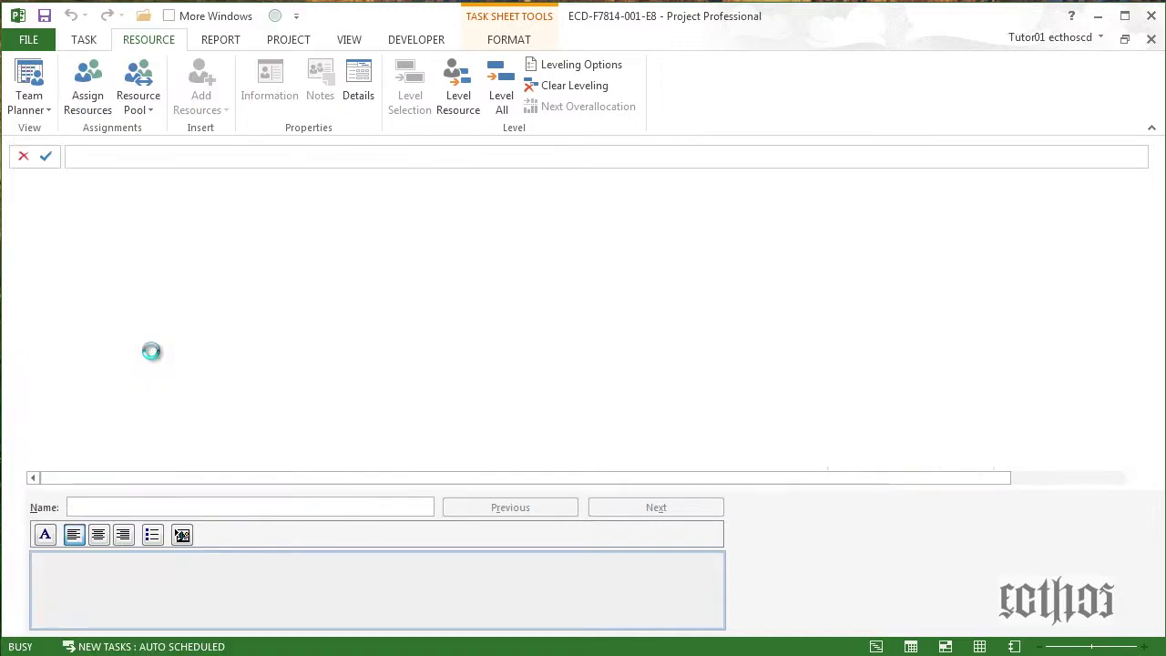
double_click(541, 486)
click(458, 440)
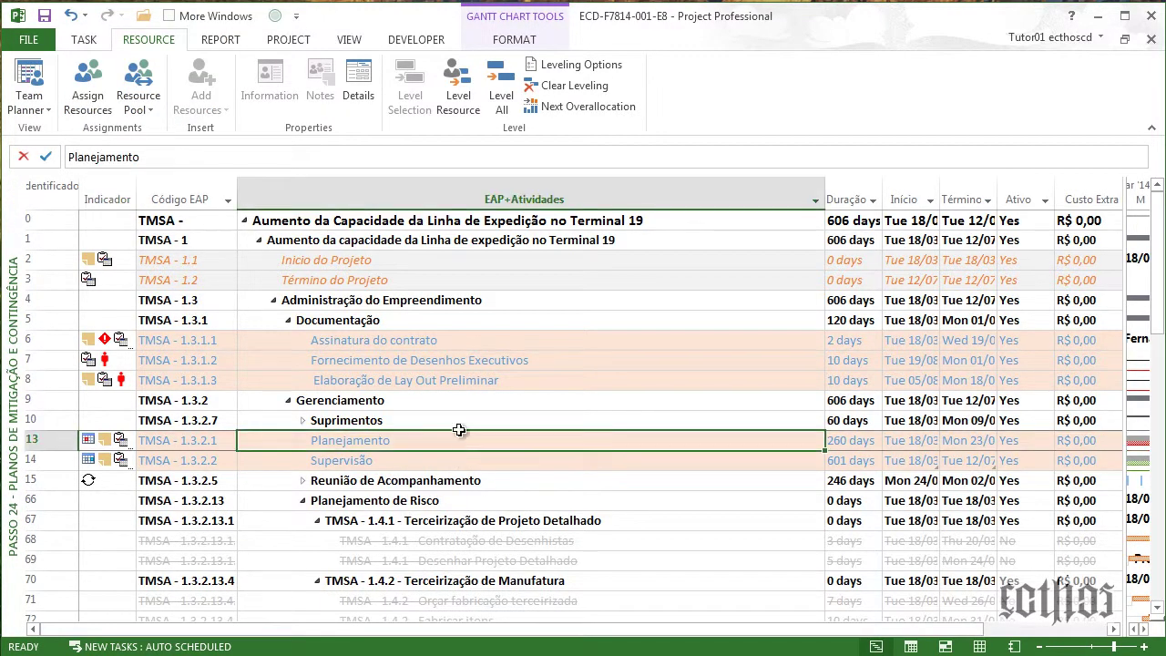
Open the definition of the task table Passo 24 - Planos de Mitigação e Contingência for editing.
click(355, 42)
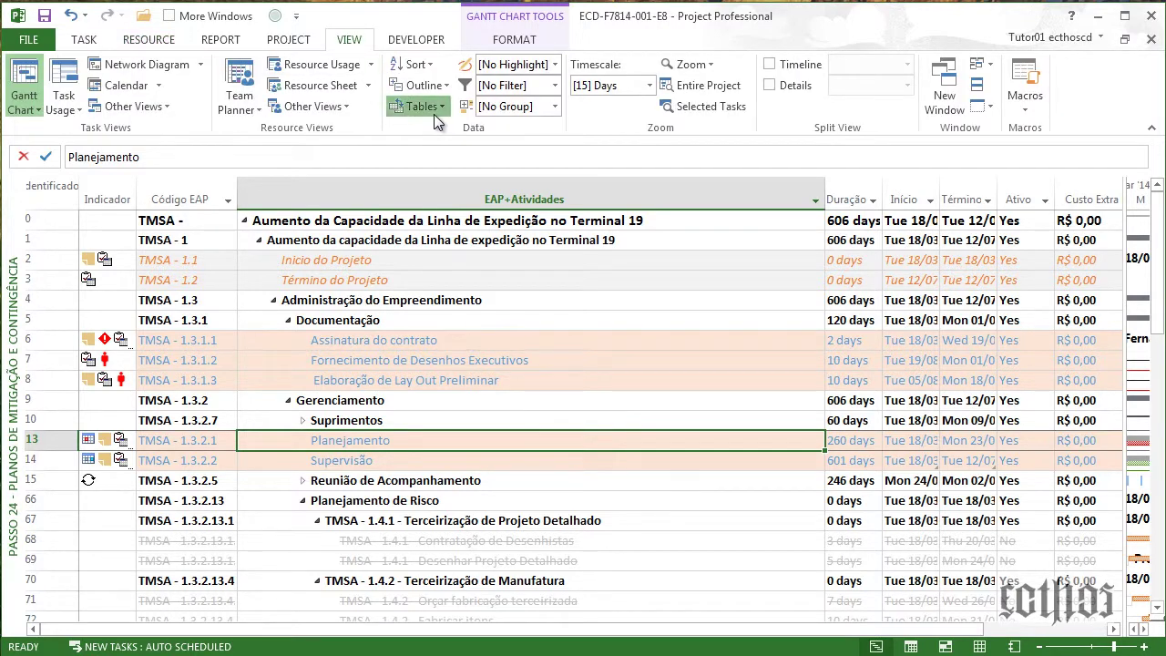
click(432, 108)
click(469, 460)
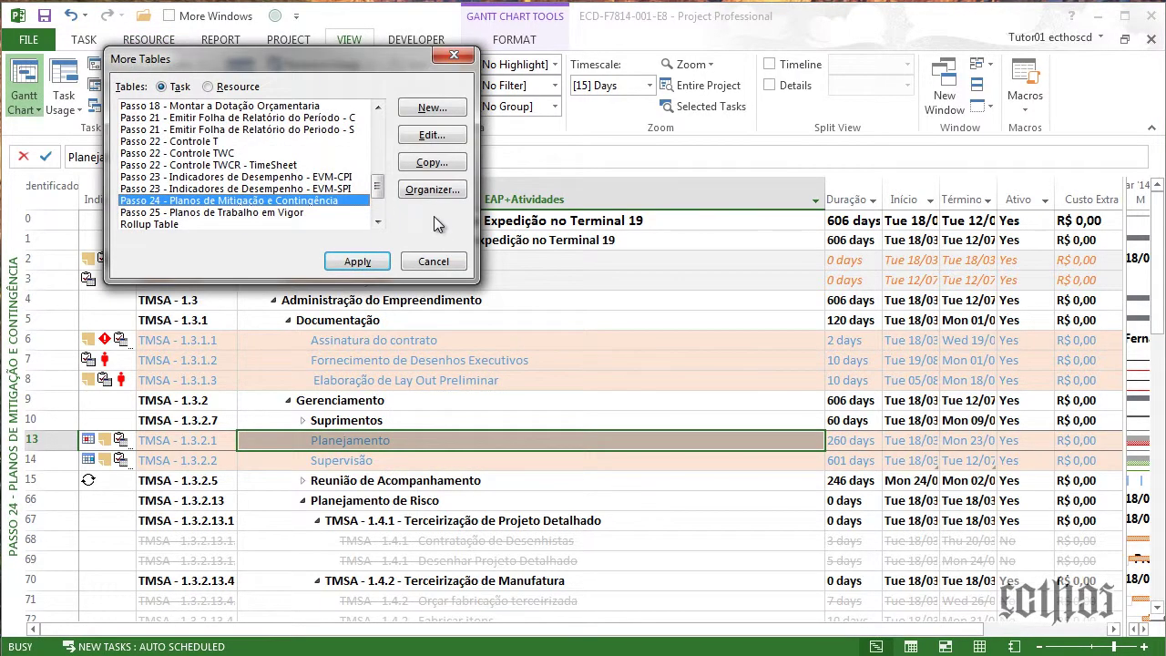
click(432, 135)
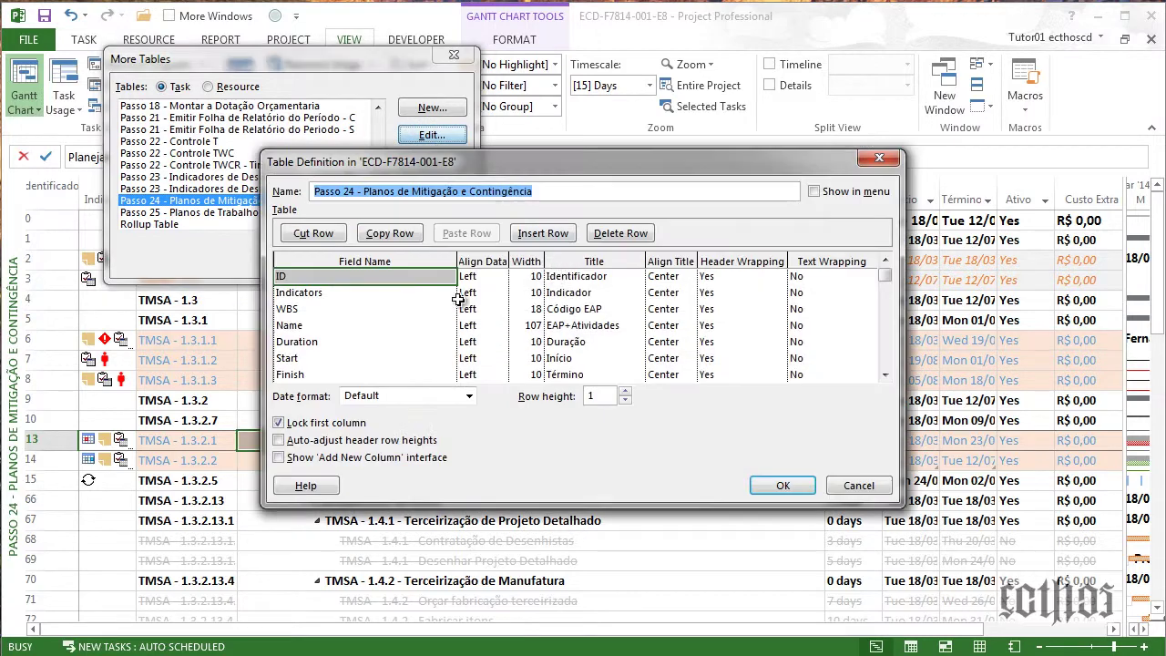
Review the table's field list from Indicators down to Overtime Cost, and leave the definition and the table list without changes.
click(371, 292)
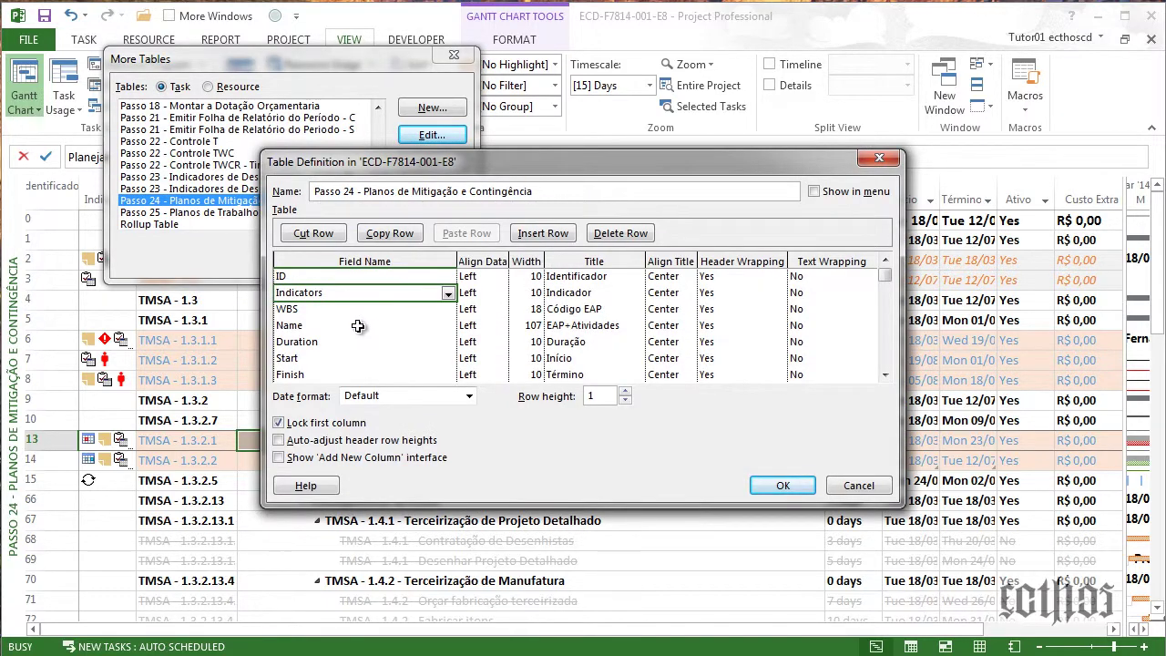
click(358, 325)
click(345, 341)
key(Down)
key(Down)
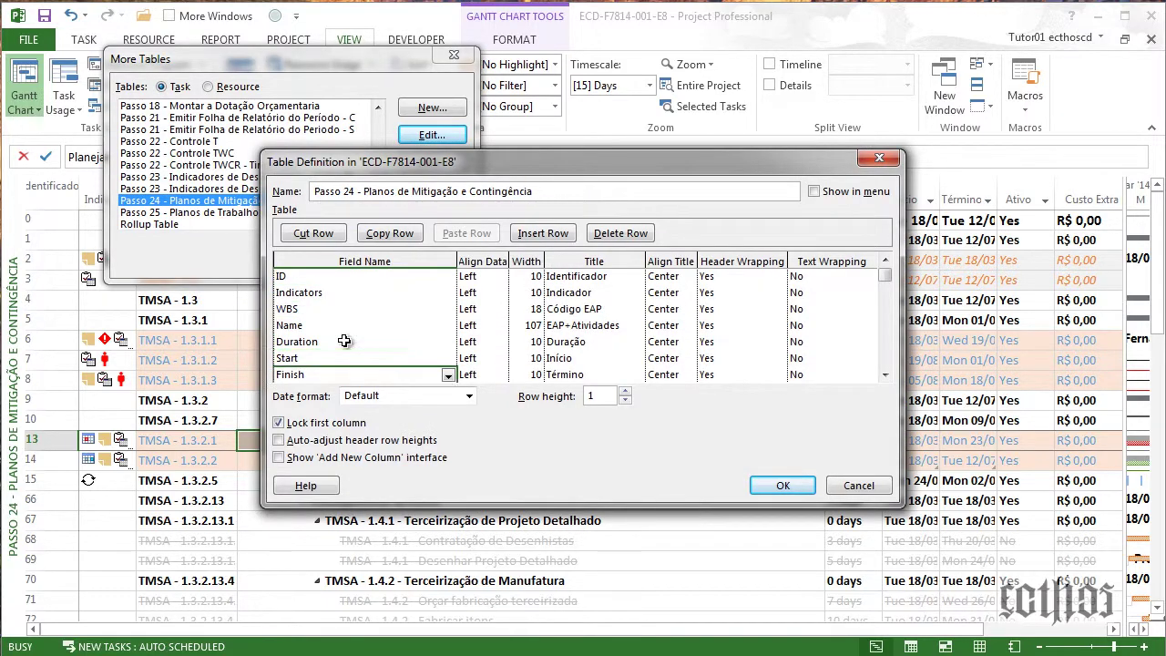
key(Down)
key(Down)
key(Down)
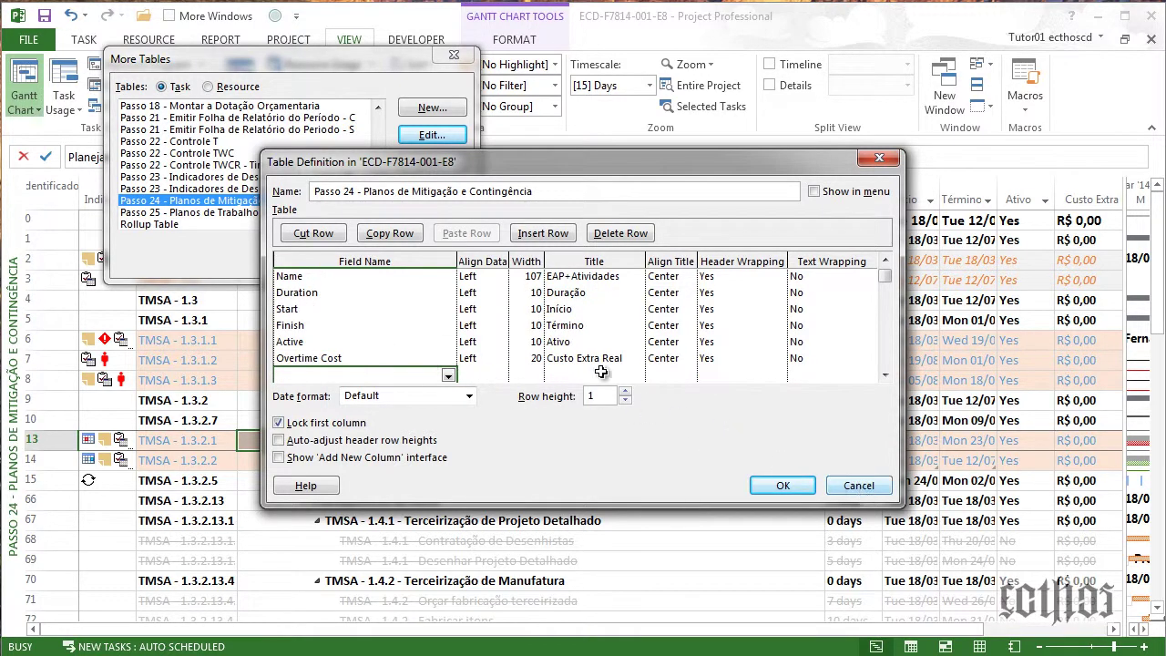
click(845, 489)
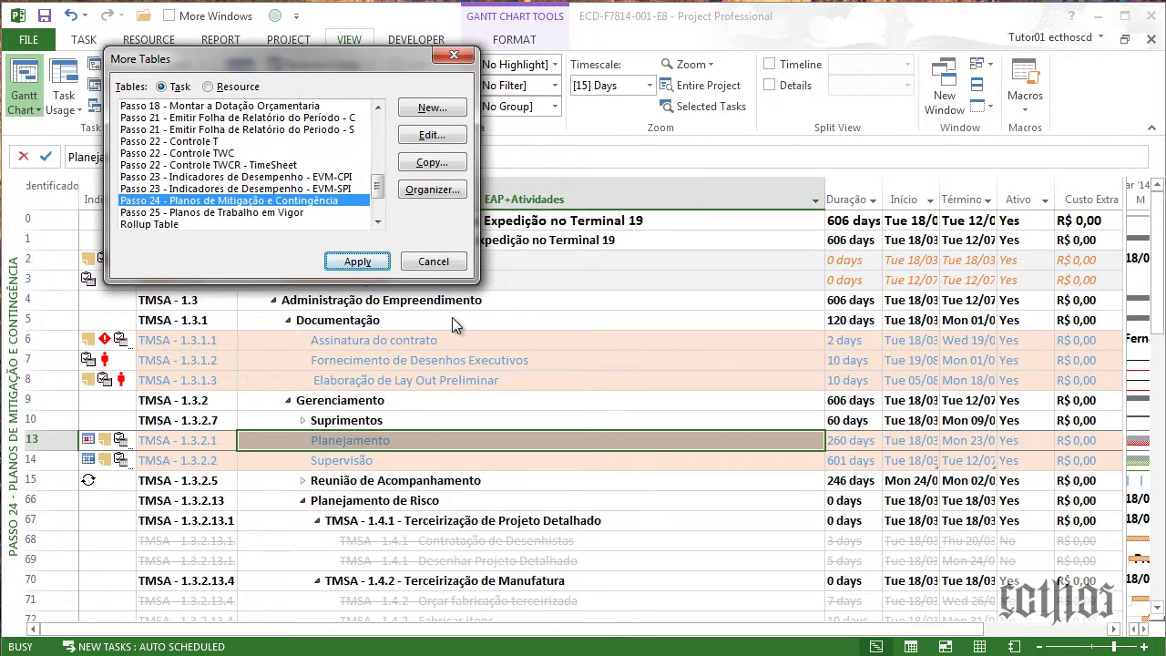
click(434, 261)
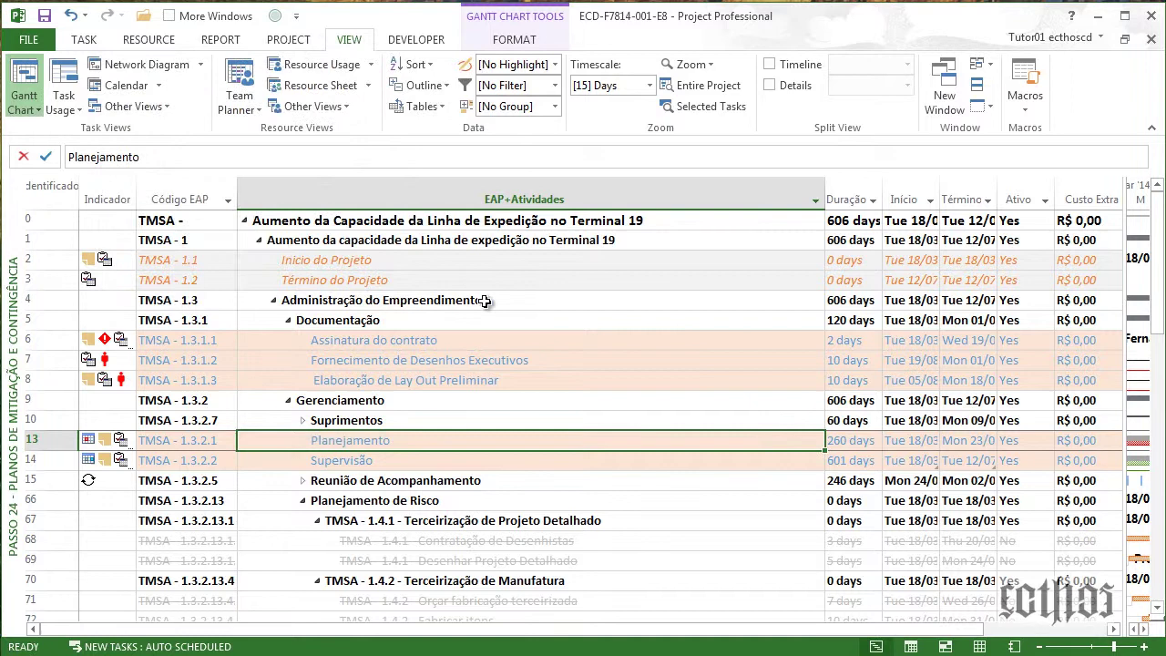
Examine the Planejamento de Risco subtasks, checking the Ativo value of Contratação de Desenhistas and the Custo Extra Real column.
scroll(565, 456, down, 2)
click(565, 456)
click(559, 423)
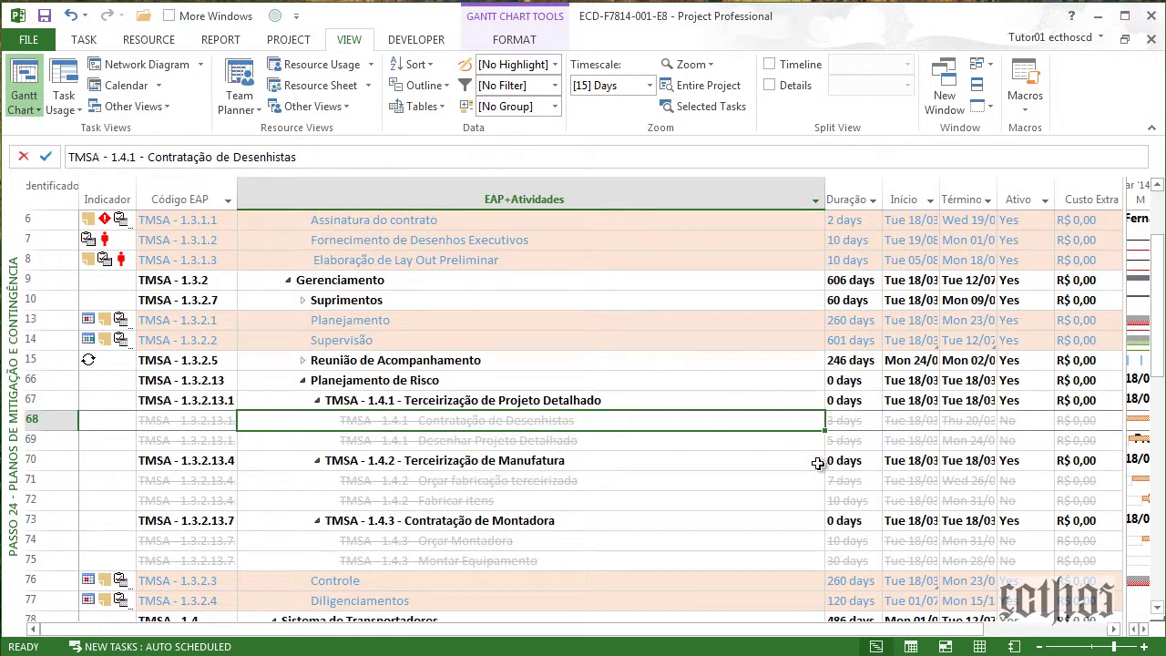
click(1114, 629)
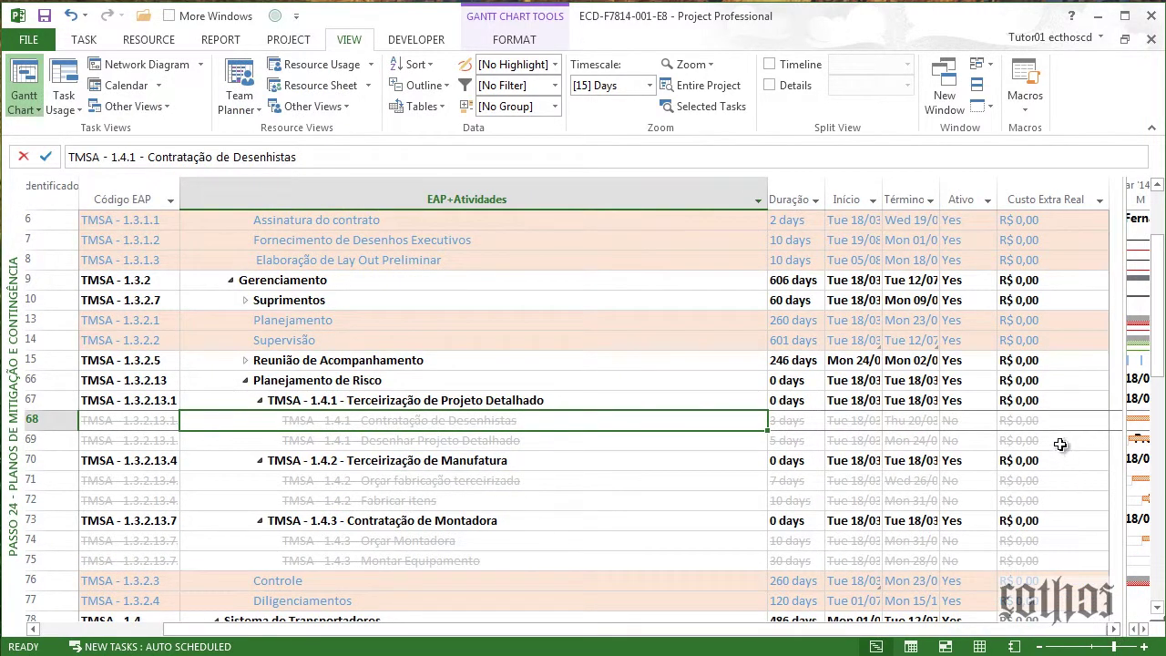
click(975, 420)
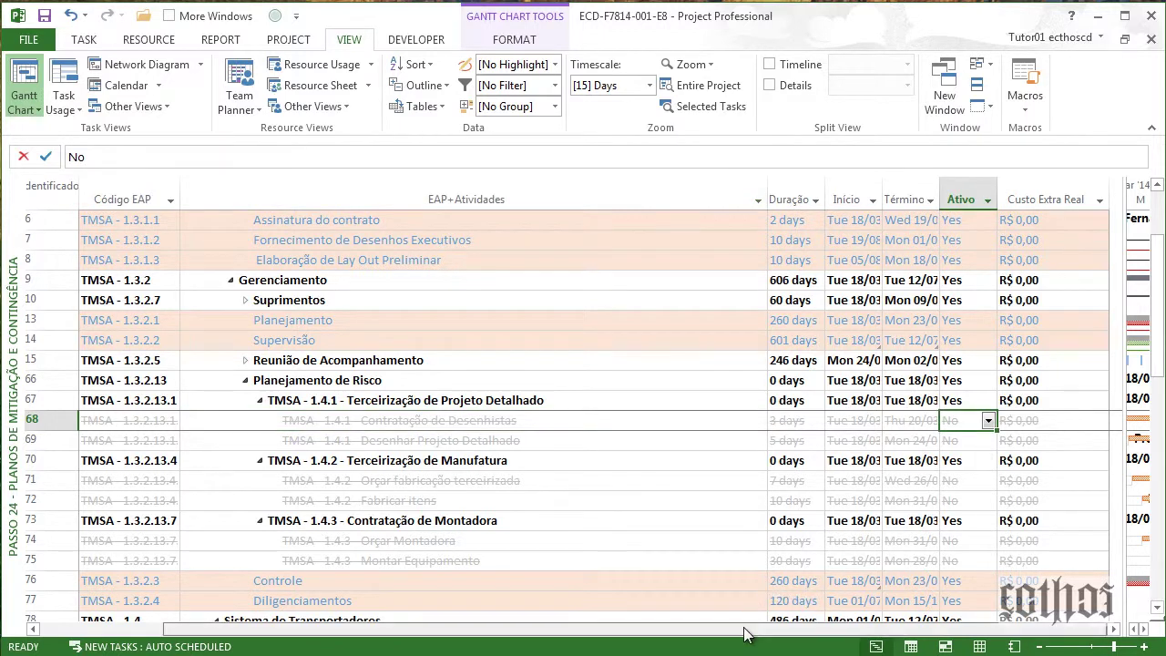
drag(750, 625, 579, 616)
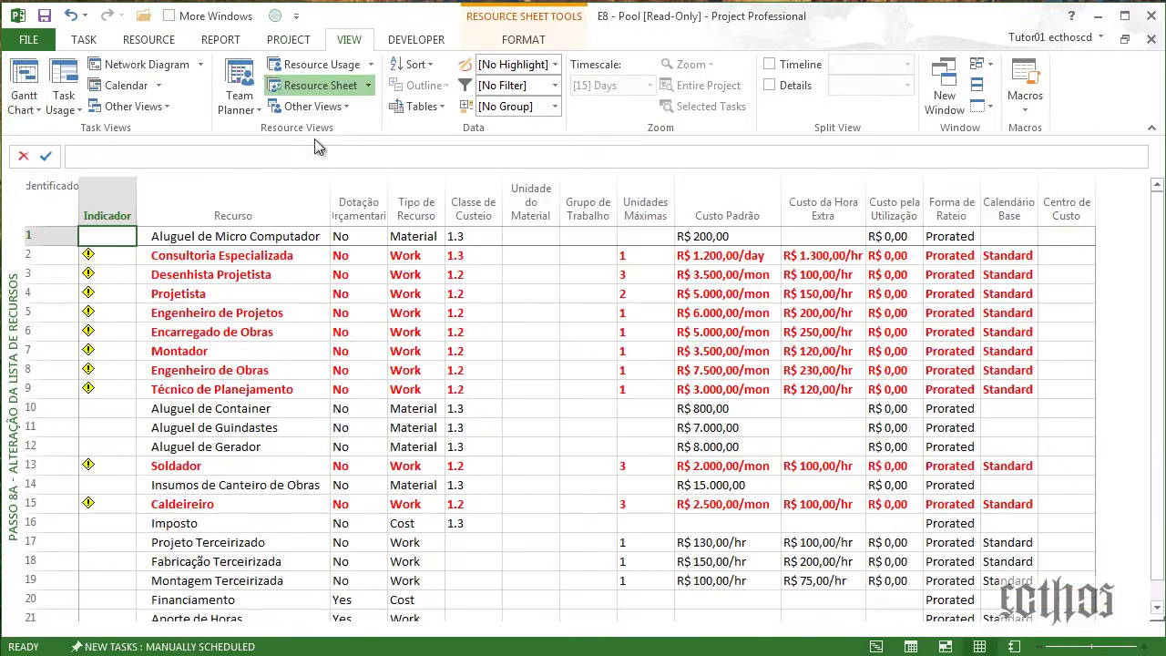
Look over the whole resource list in E8 - Pool, down to Aporte de Horas and back.
click(268, 237)
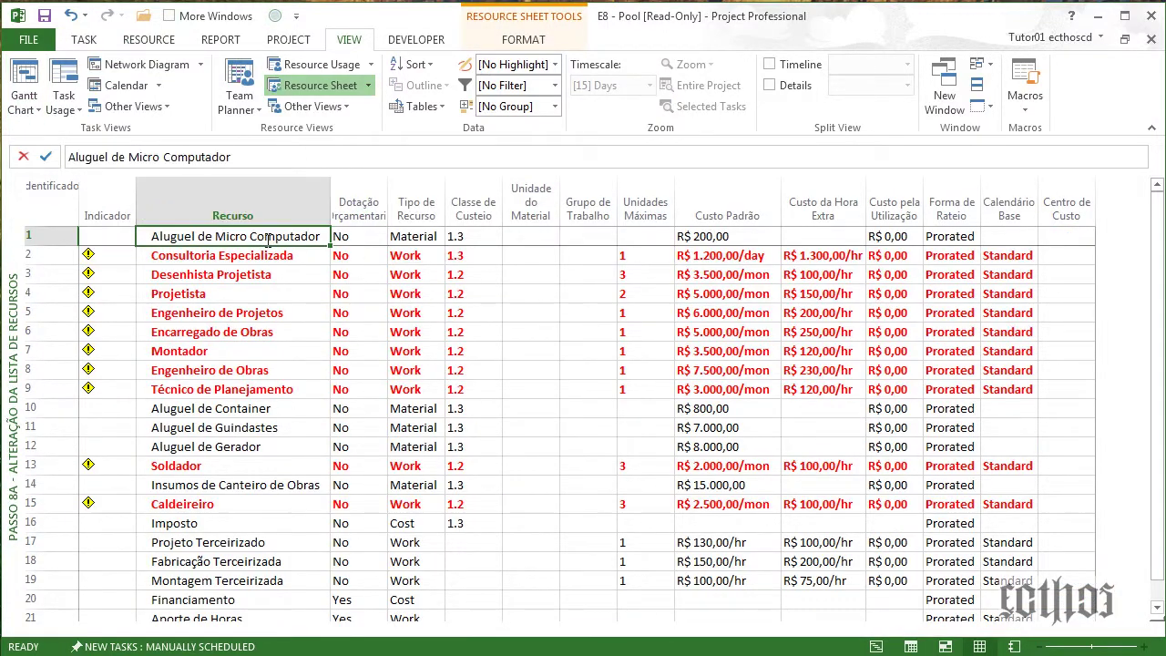
scroll(278, 291, down, 2)
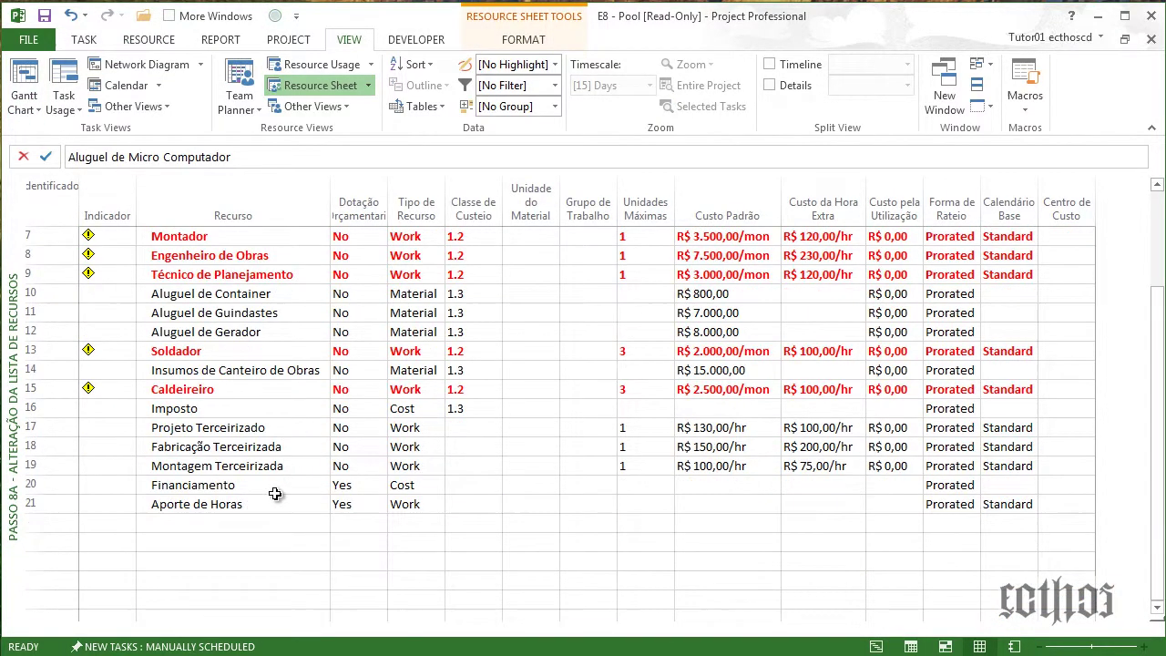
scroll(263, 472, up, 1)
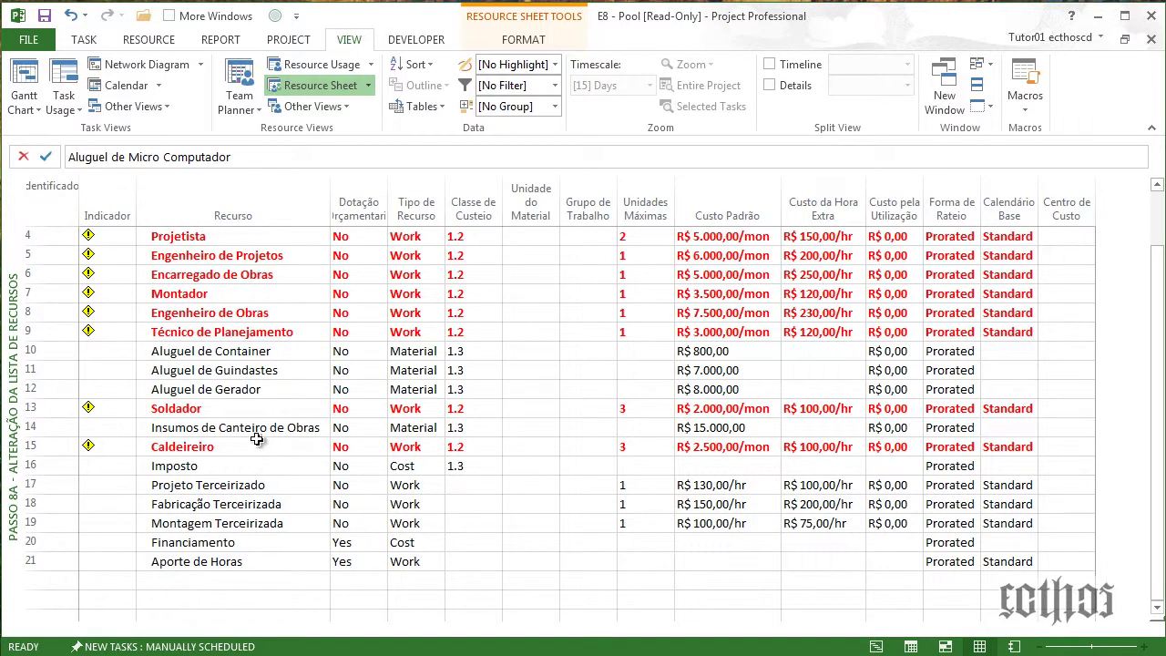
scroll(284, 434, up, 1)
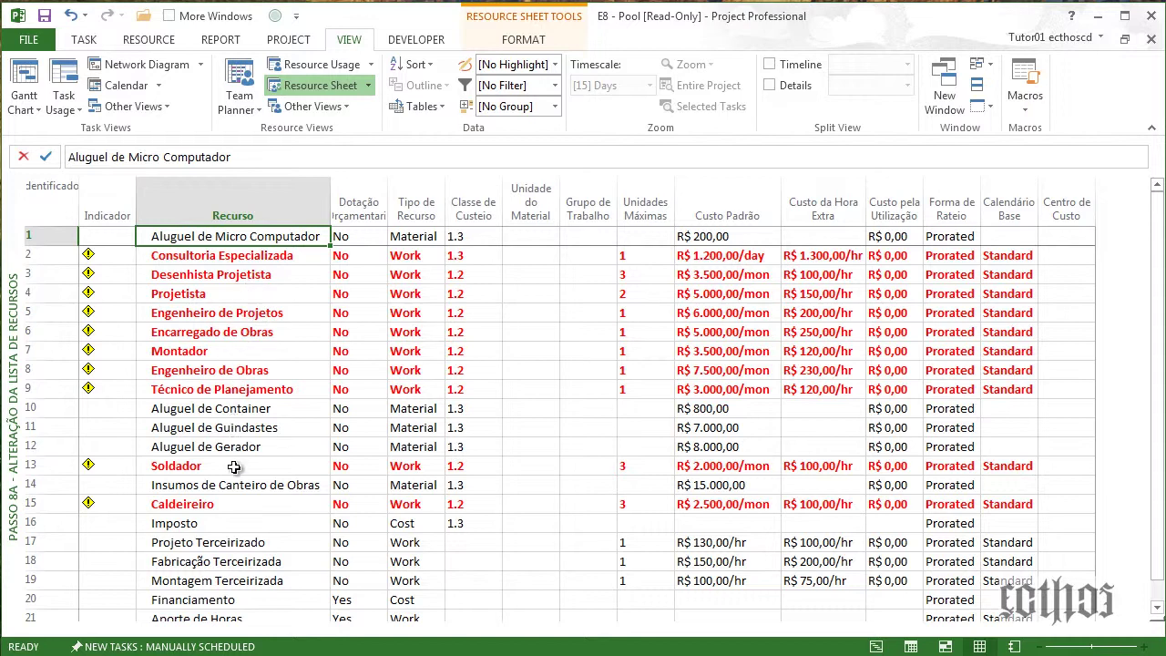
scroll(234, 467, down, 2)
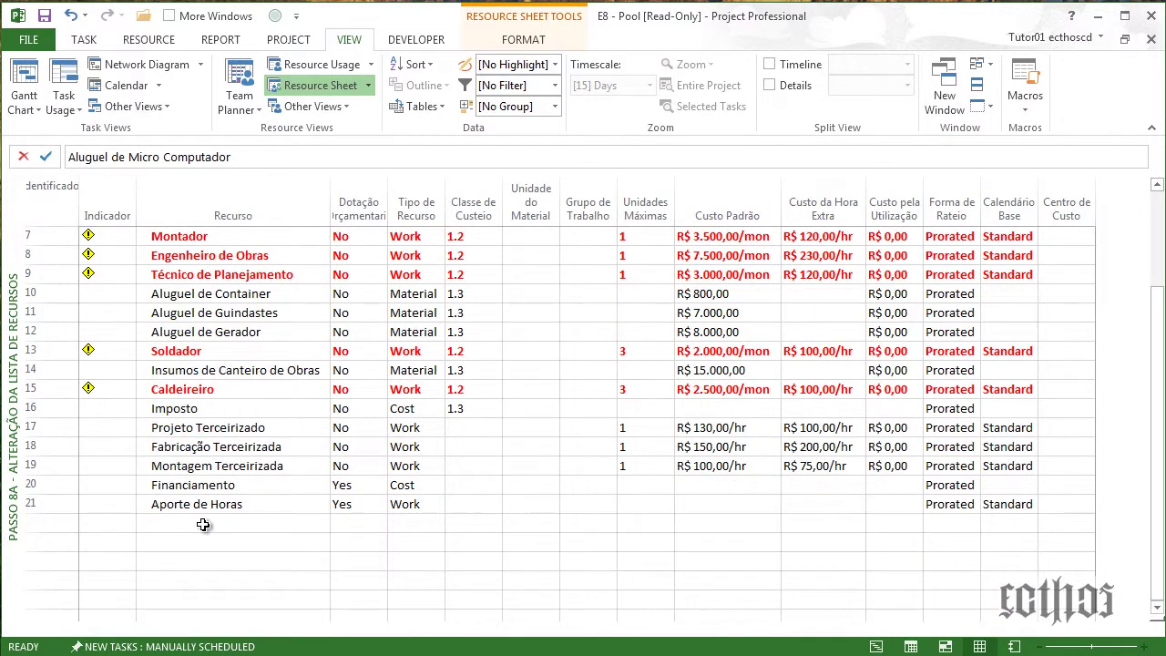
click(205, 331)
scroll(209, 239, up, 2)
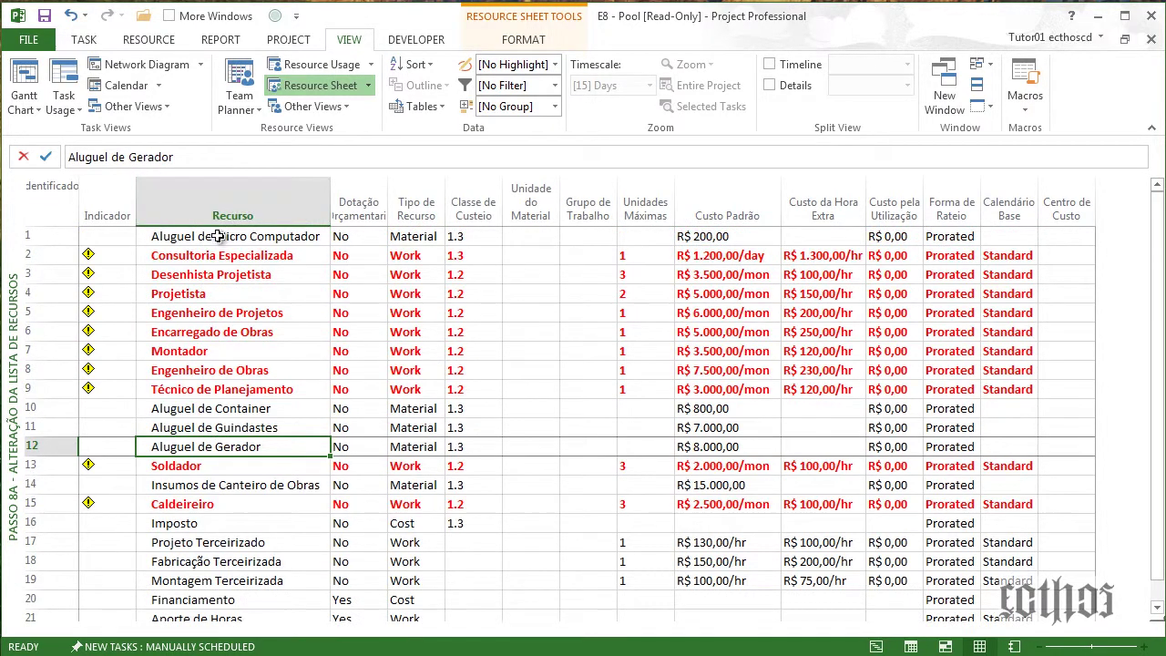
Go through the pool's resources one by one from Aluguel de Micro Computador to the end of the list, and return to the start.
click(219, 236)
key(Down)
key(Down)
key(Down)
key(Down)
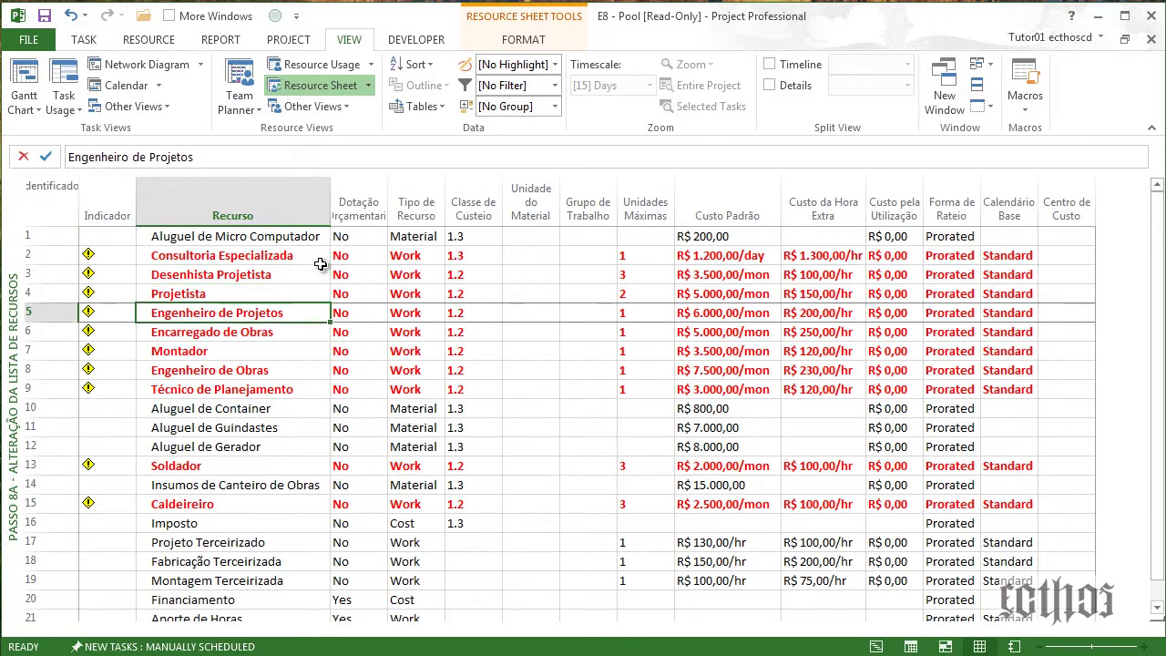
key(Down)
key(Down)
key(Down)
key(Down)
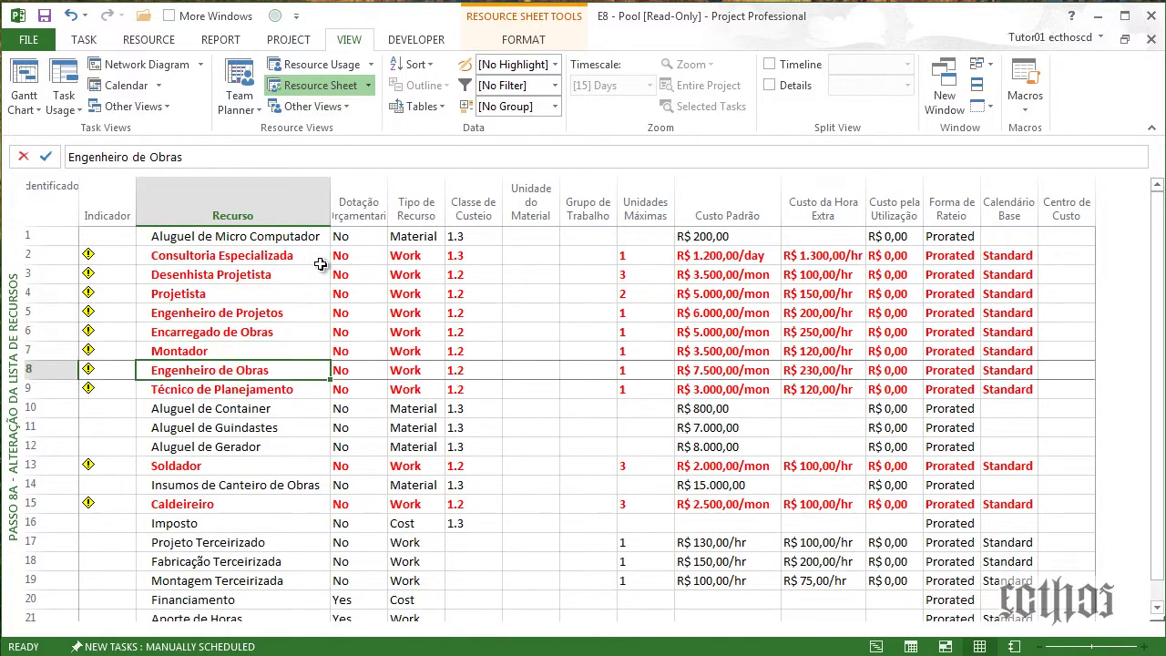
key(Down)
key(Down)
key(Down)
key(Down)
key(Down)
key(Down)
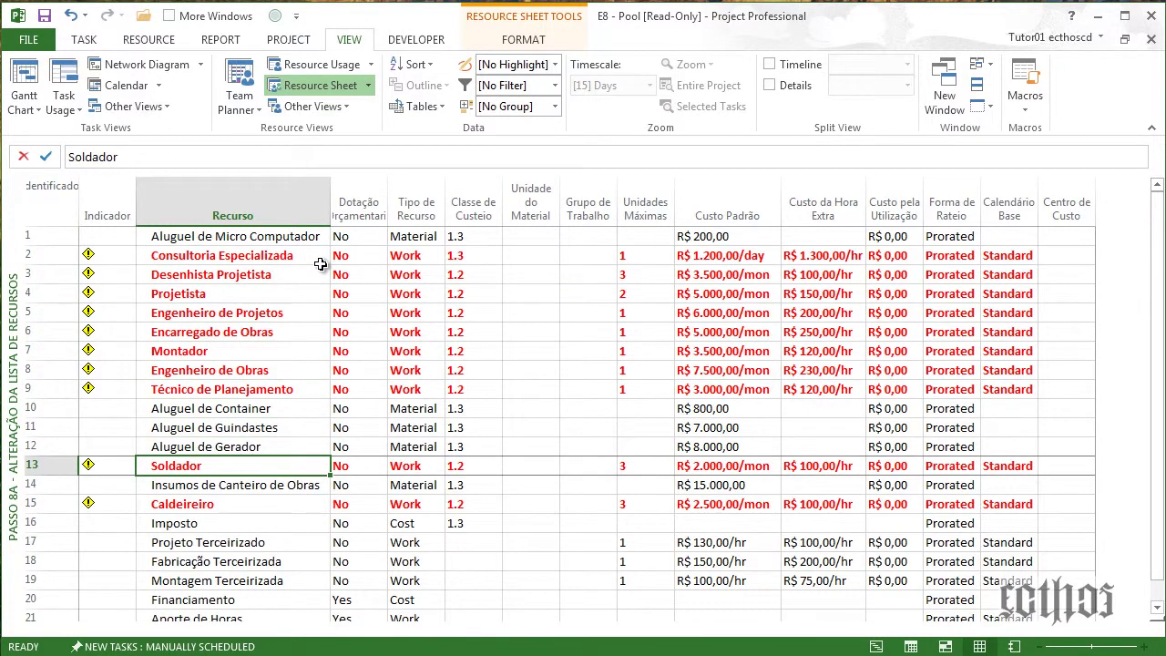
key(Down)
key(Down)
key(Down)
key(Down)
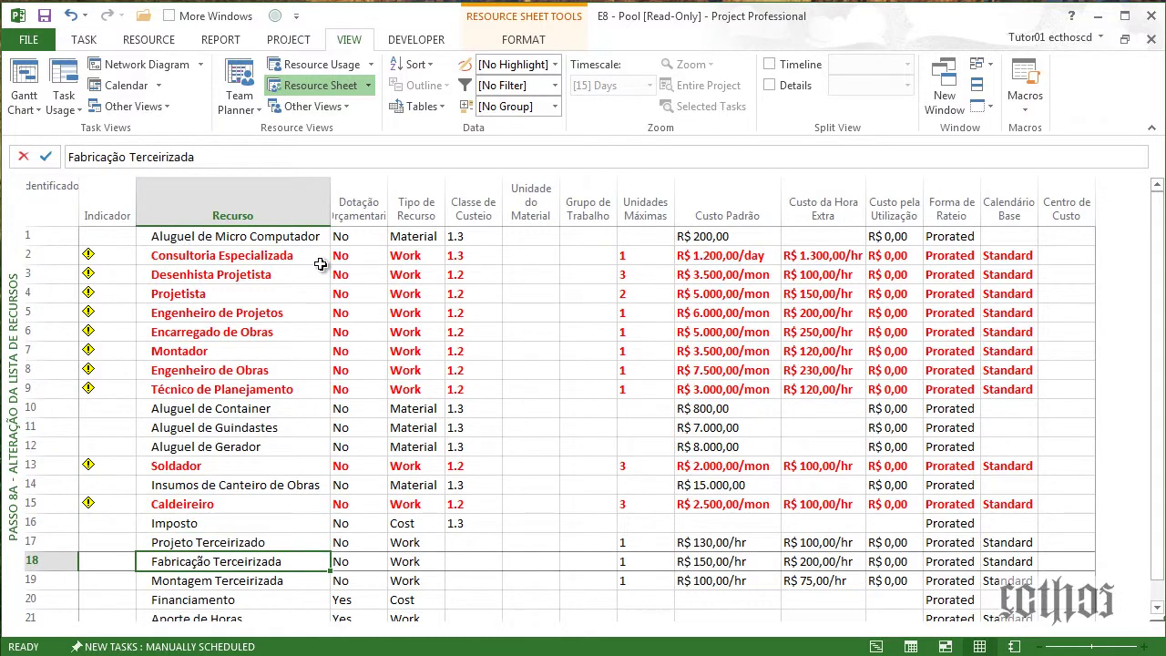
key(Down)
key(Down)
key(Down)
key(Down)
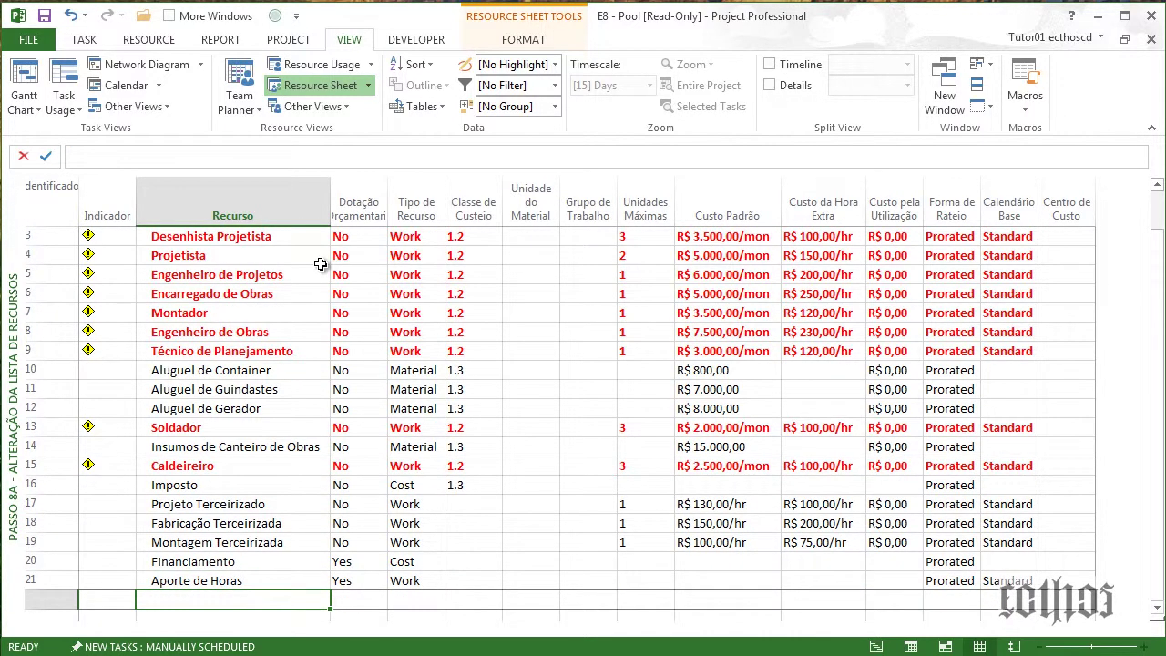
key(ctrl+Home)
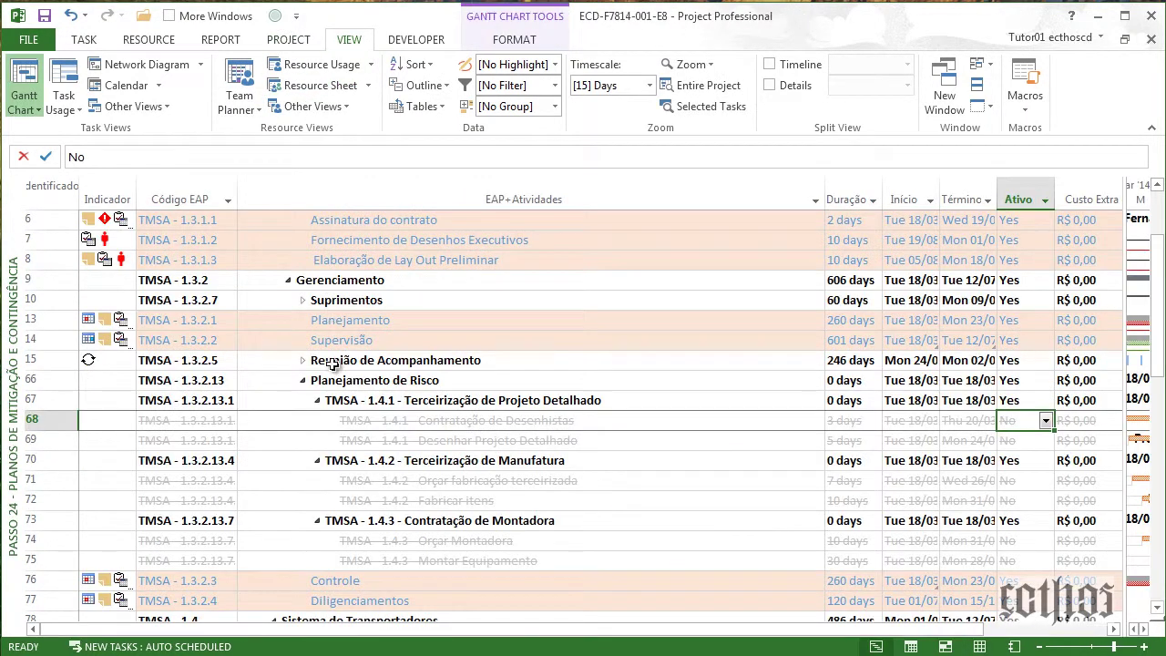
Select the Planejamento de Risco summary task in ECD-F7814-001-E8 and open Assign Resources.
click(436, 405)
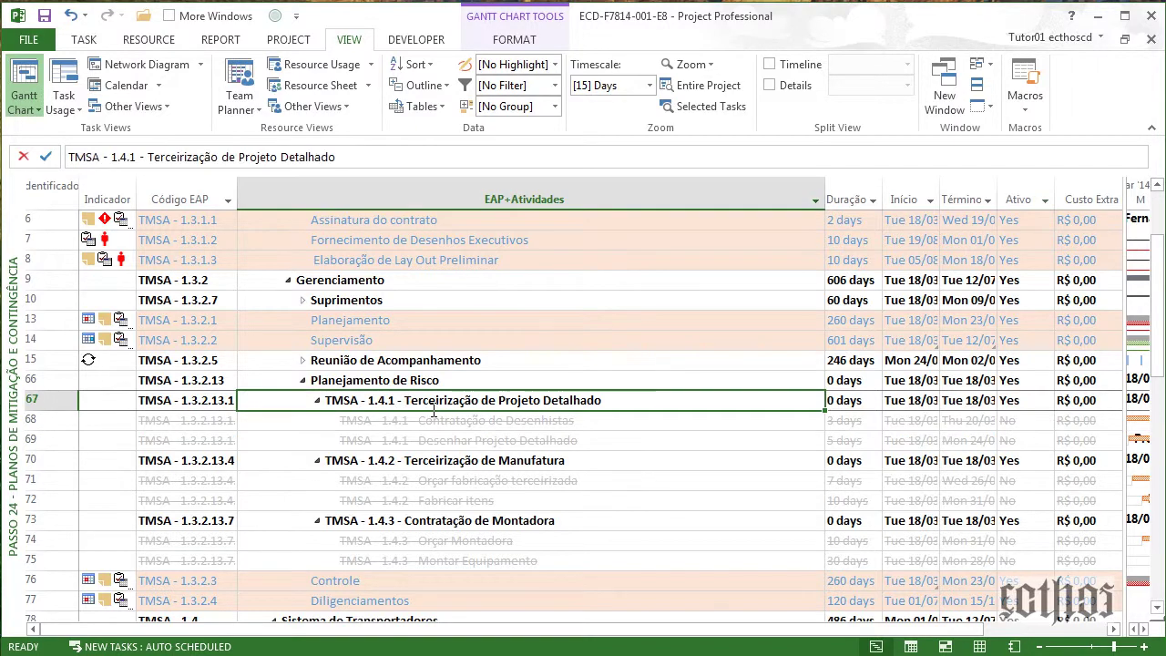
click(444, 381)
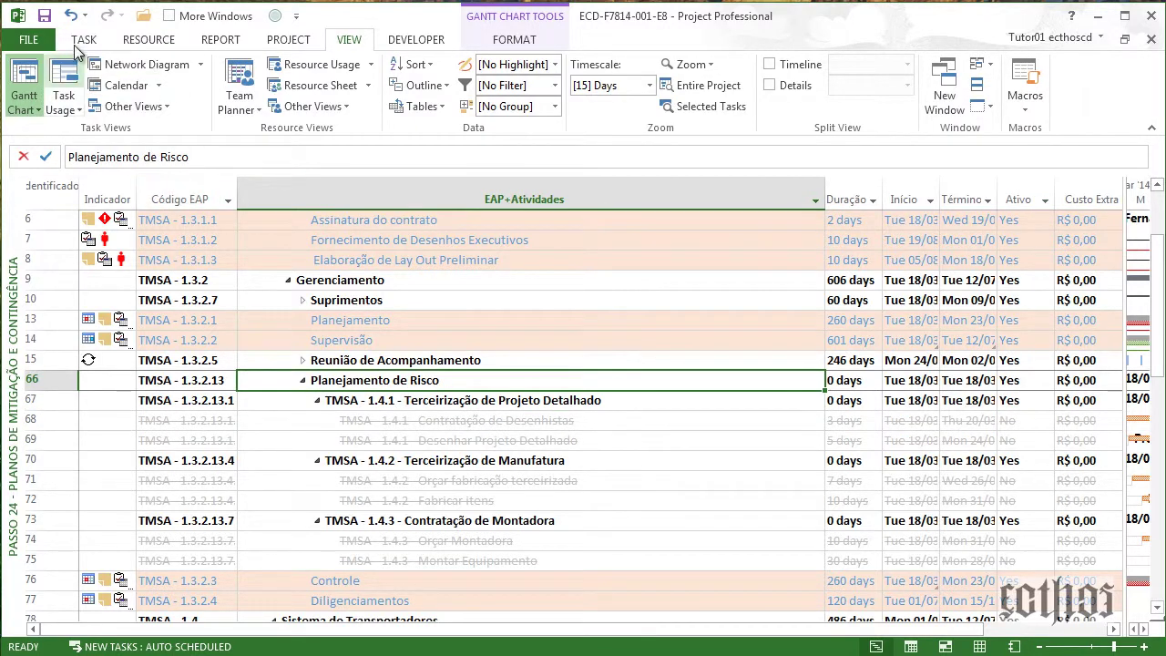
click(175, 42)
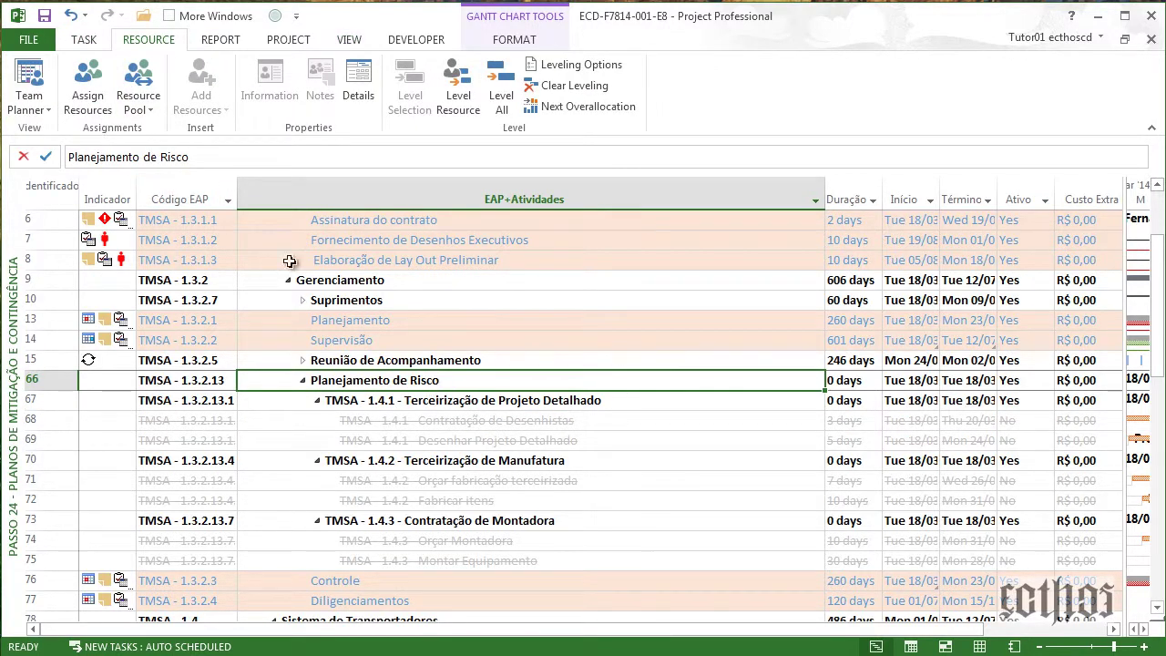
click(84, 100)
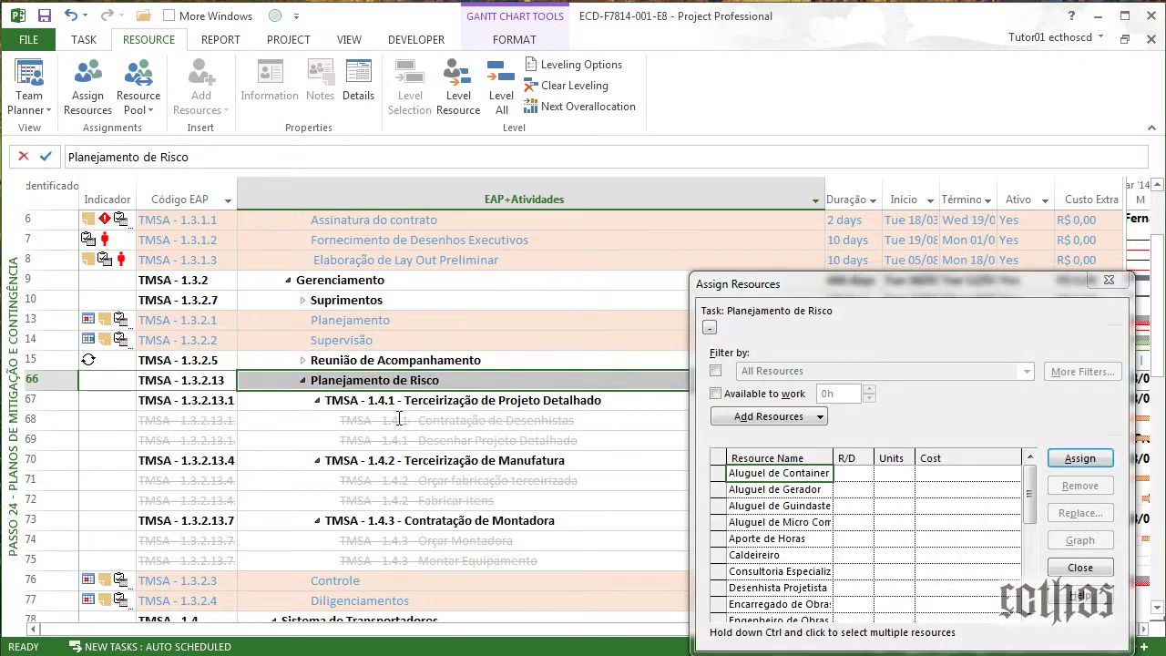
Check the resources assigned to the subtasks of Terceirização de Projeto Detalhado and Terceirização de Manufatura.
click(401, 420)
click(405, 440)
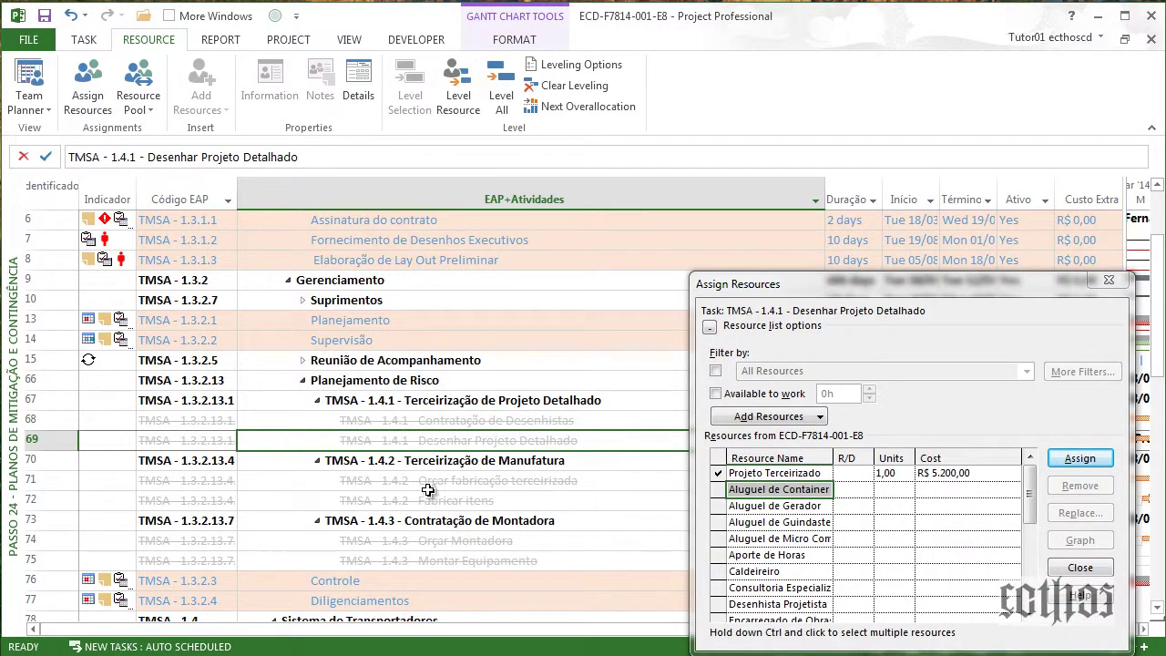
click(437, 421)
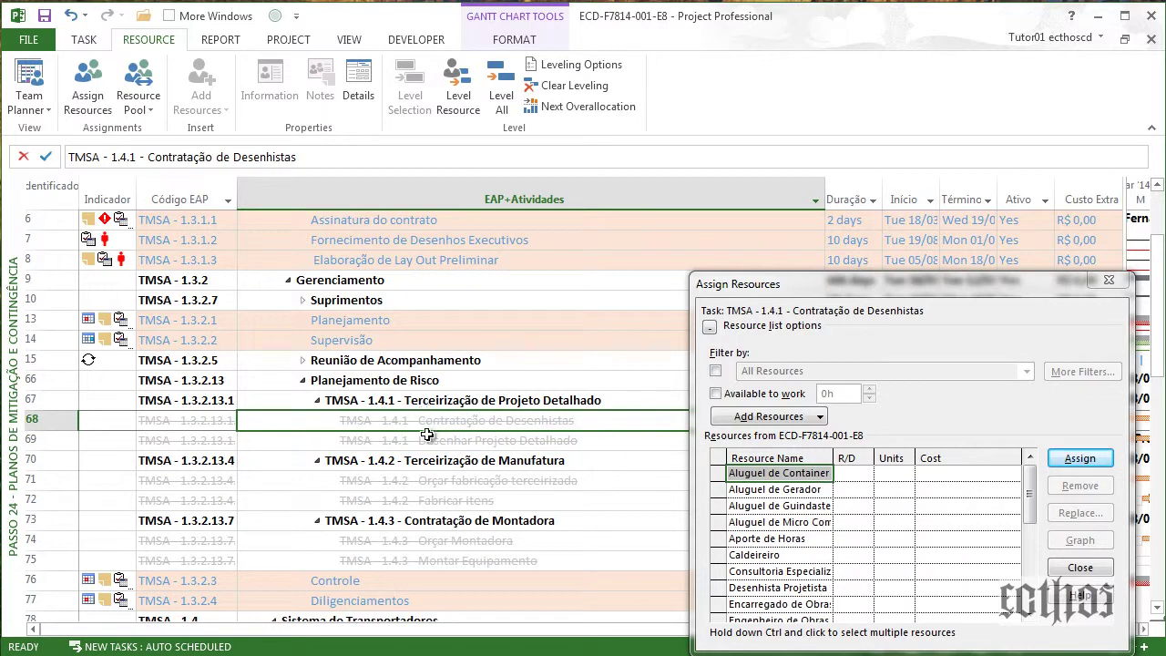
click(431, 438)
click(451, 481)
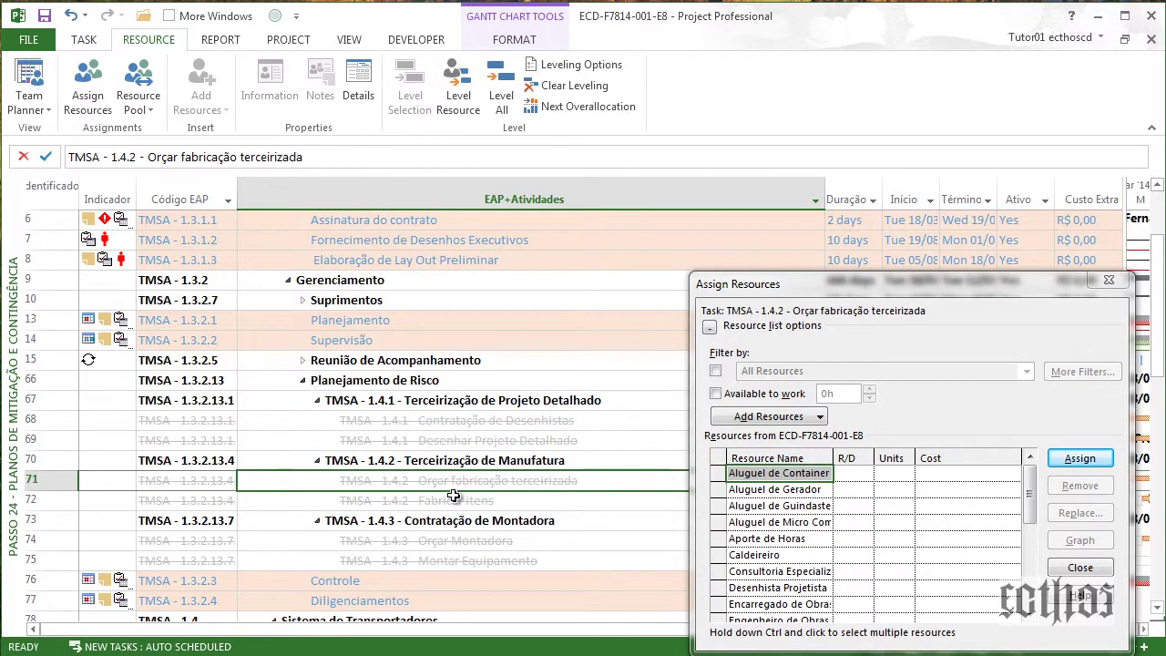
click(453, 500)
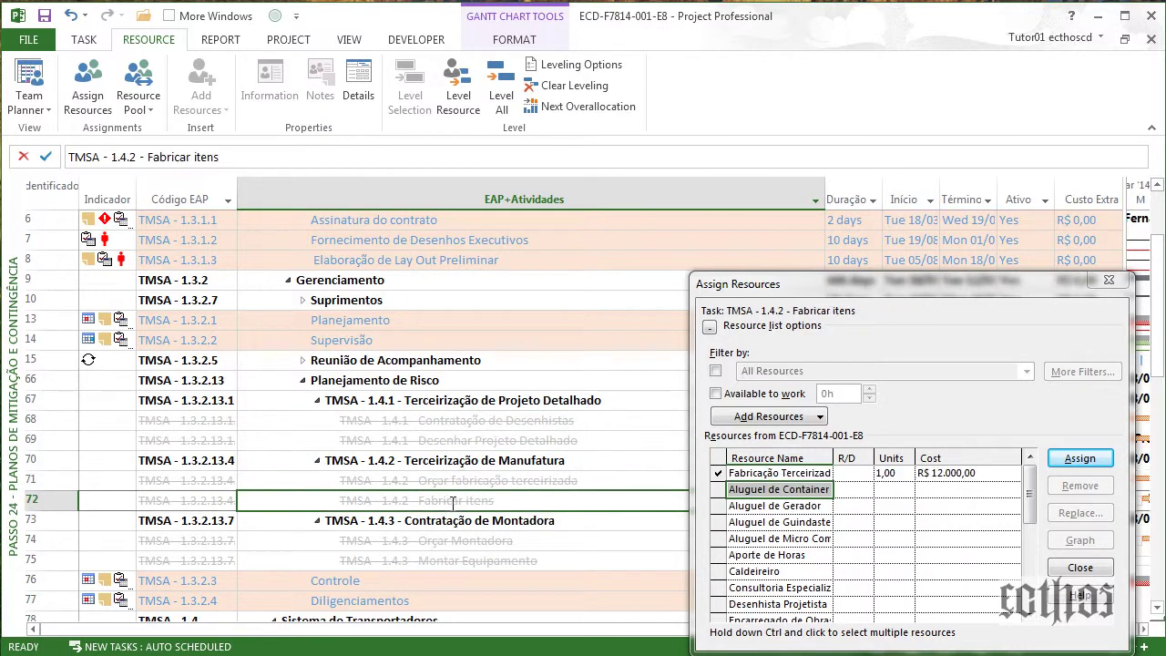
Widen the Resource Name column to fit its names, and check the resources assigned to Orçar Montadora and Montar Equipamento.
double_click(833, 457)
click(438, 541)
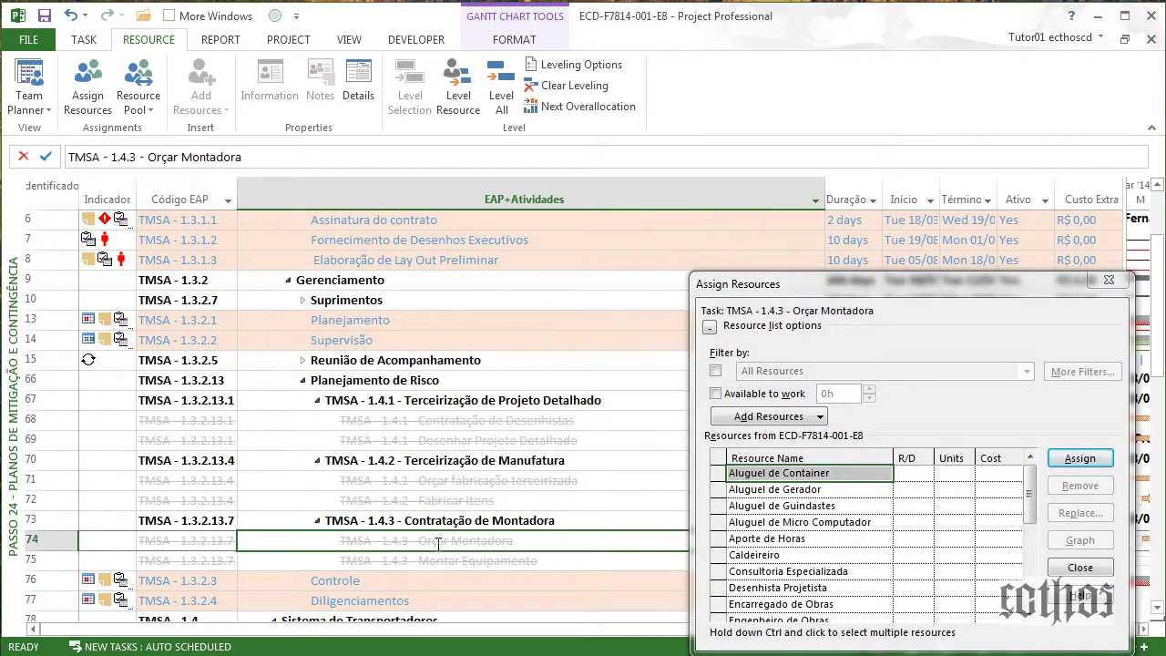
click(443, 561)
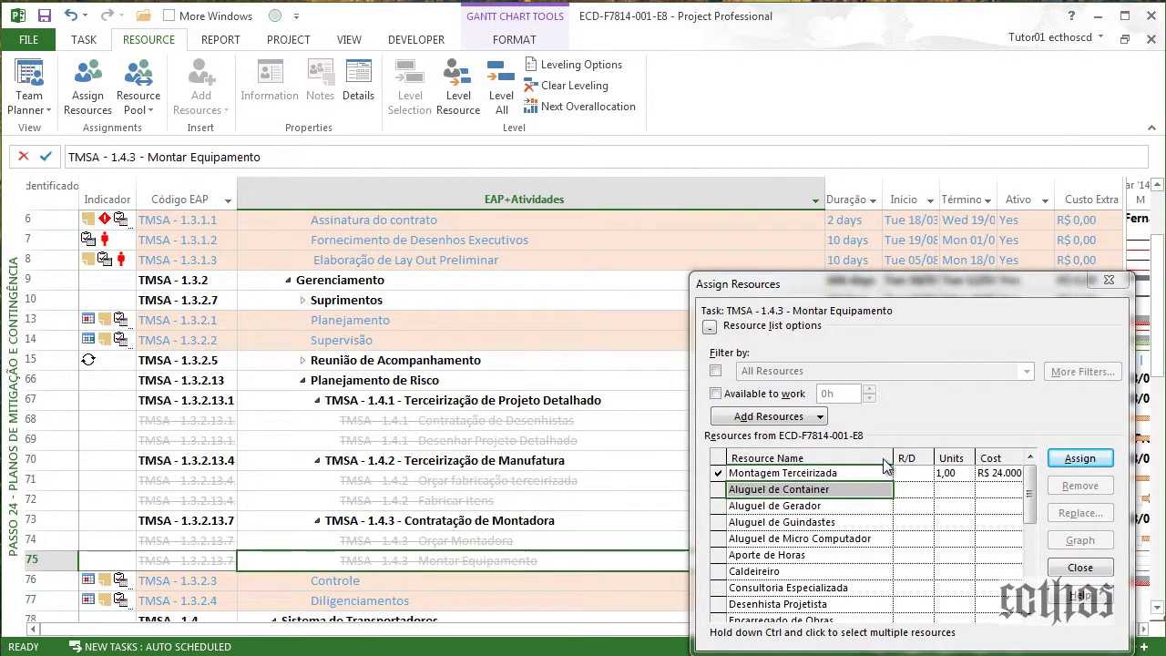
click(471, 541)
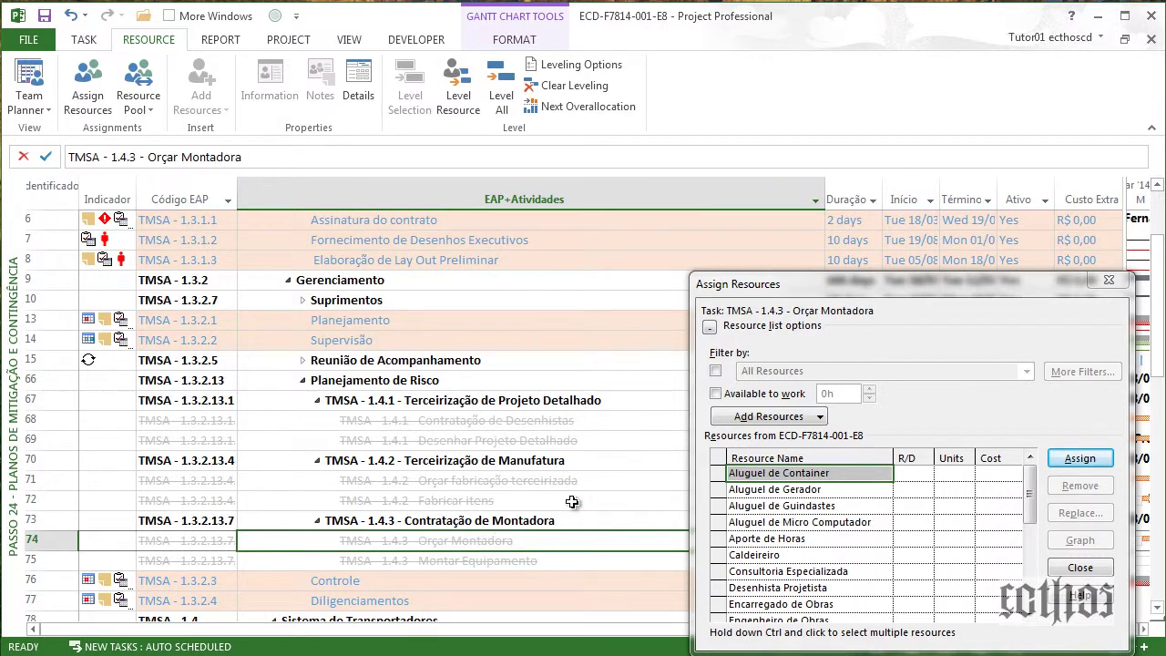
Check the resource assigned to the Fabricar itens task, and close Assign Resources.
click(572, 501)
drag(896, 276, 552, 191)
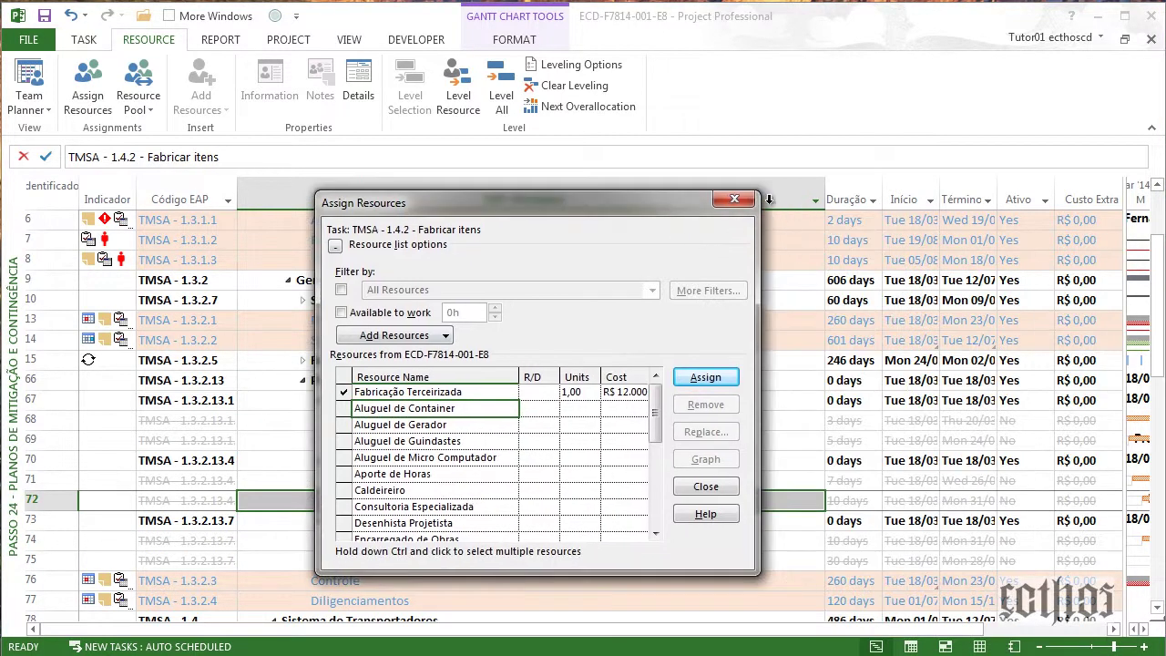
click(765, 194)
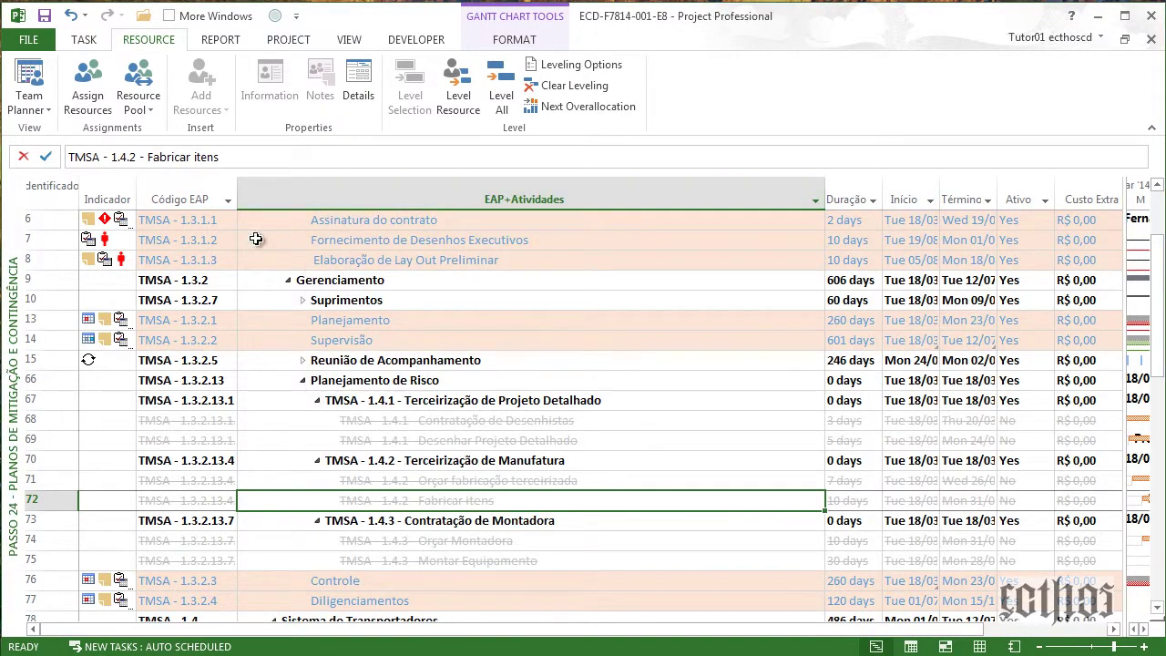
Switch to the E8 - Pool resource sheet and review its list from Aluguel de Micro Computador to the outsourced and budget resources.
click(274, 16)
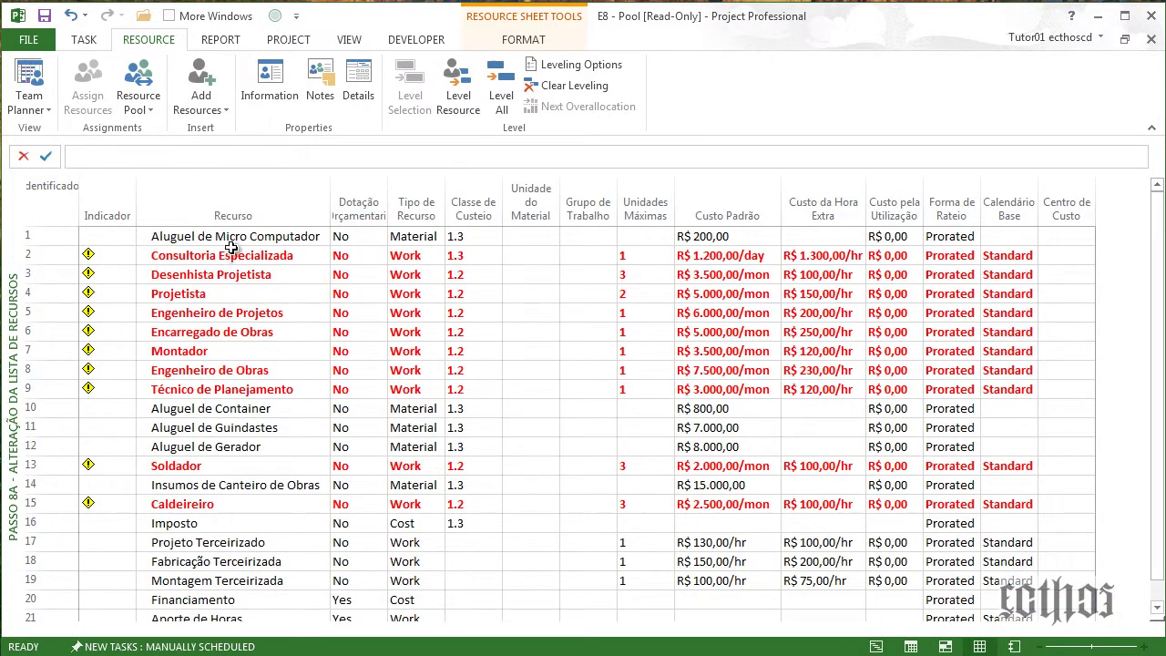
click(232, 244)
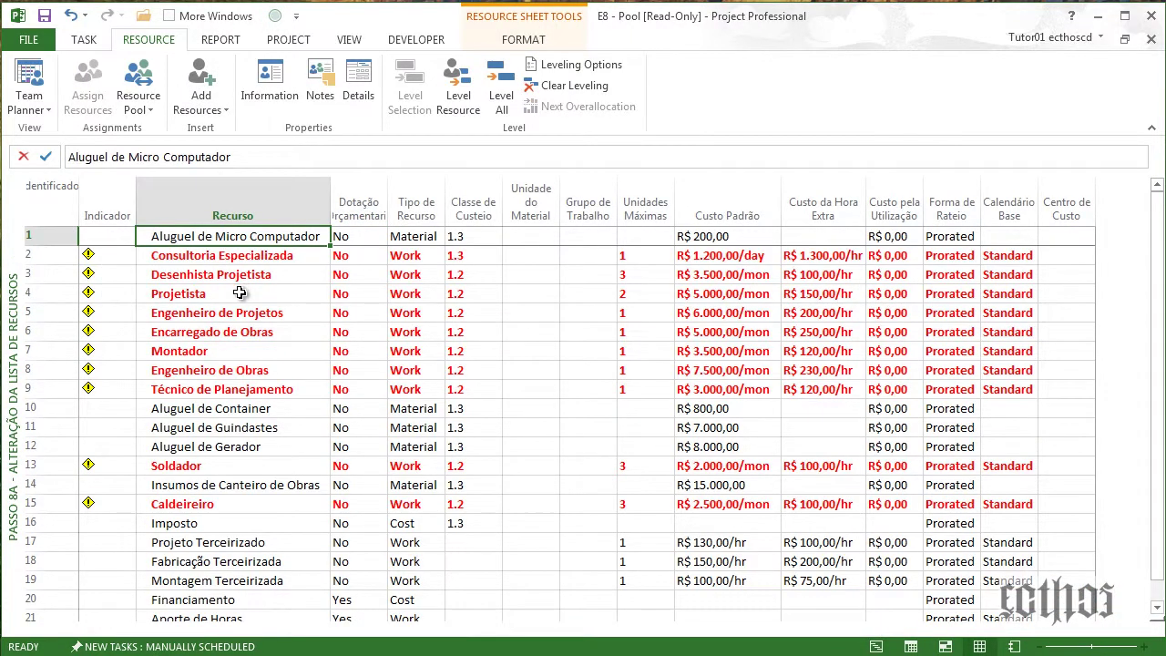
click(277, 561)
scroll(266, 529, down, 2)
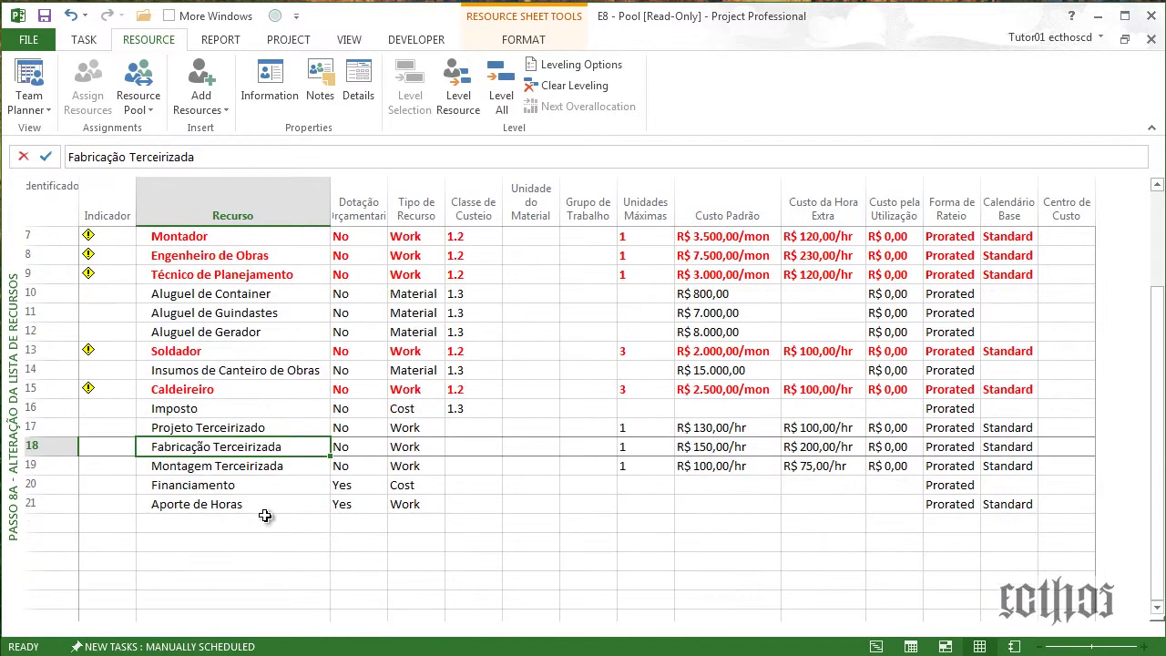
scroll(271, 449, up, 2)
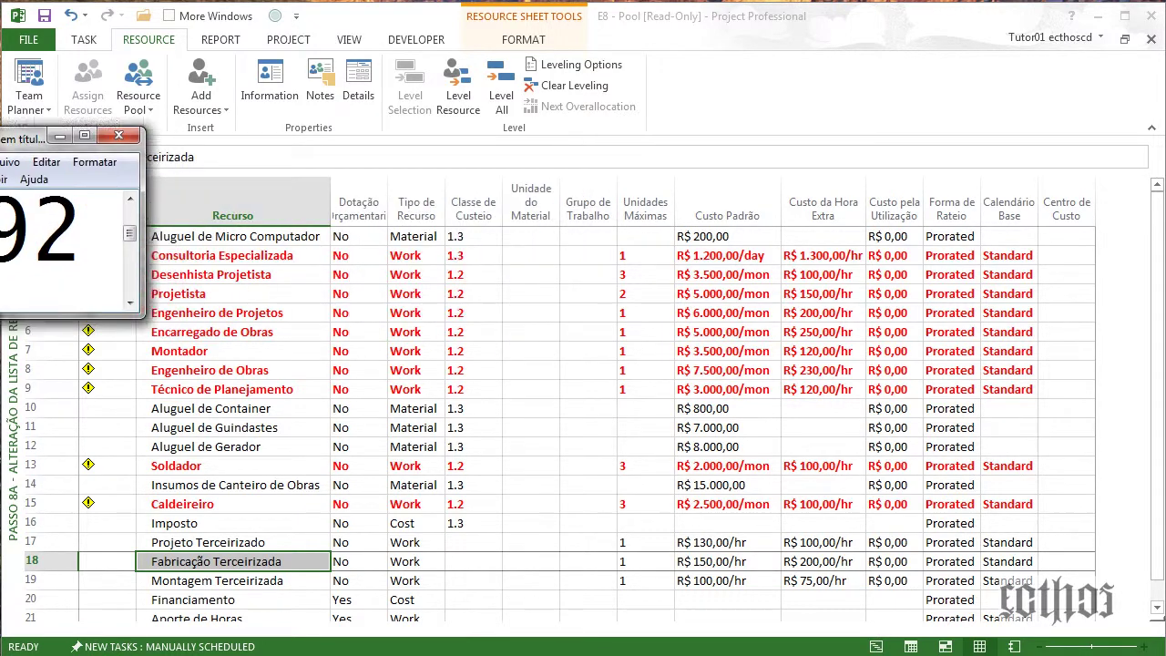
Return to ECD-F7814-001-E8 and apply the Passo 25 - Planos de Trabalho em Vigor* view.
click(290, 19)
right_click(18, 262)
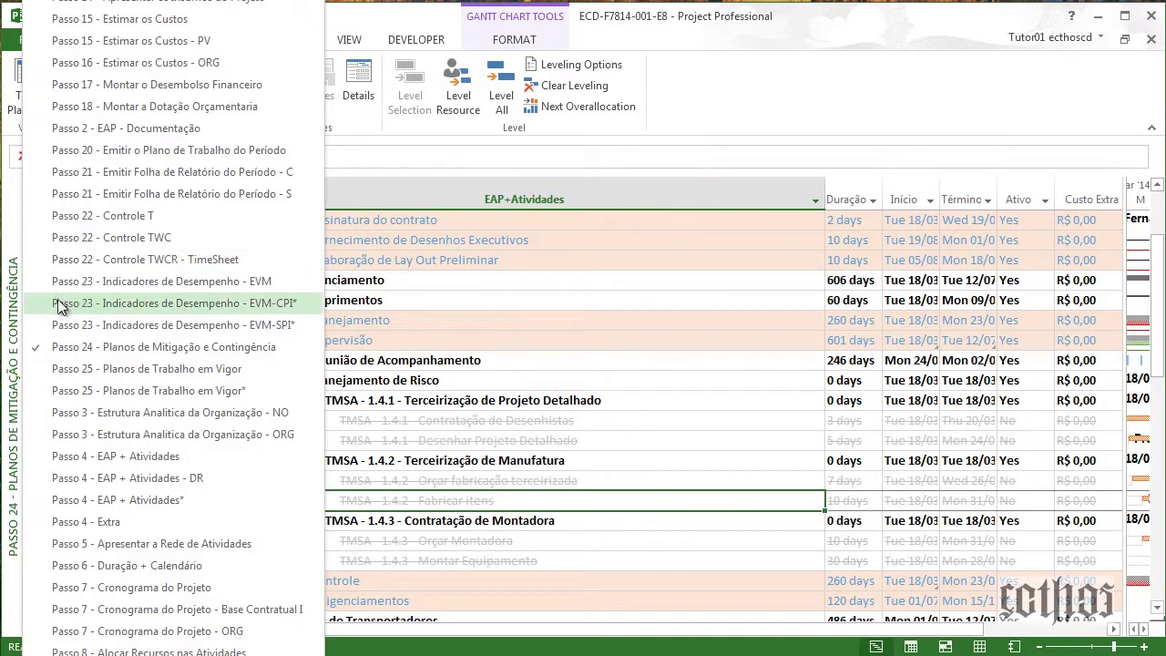
click(159, 388)
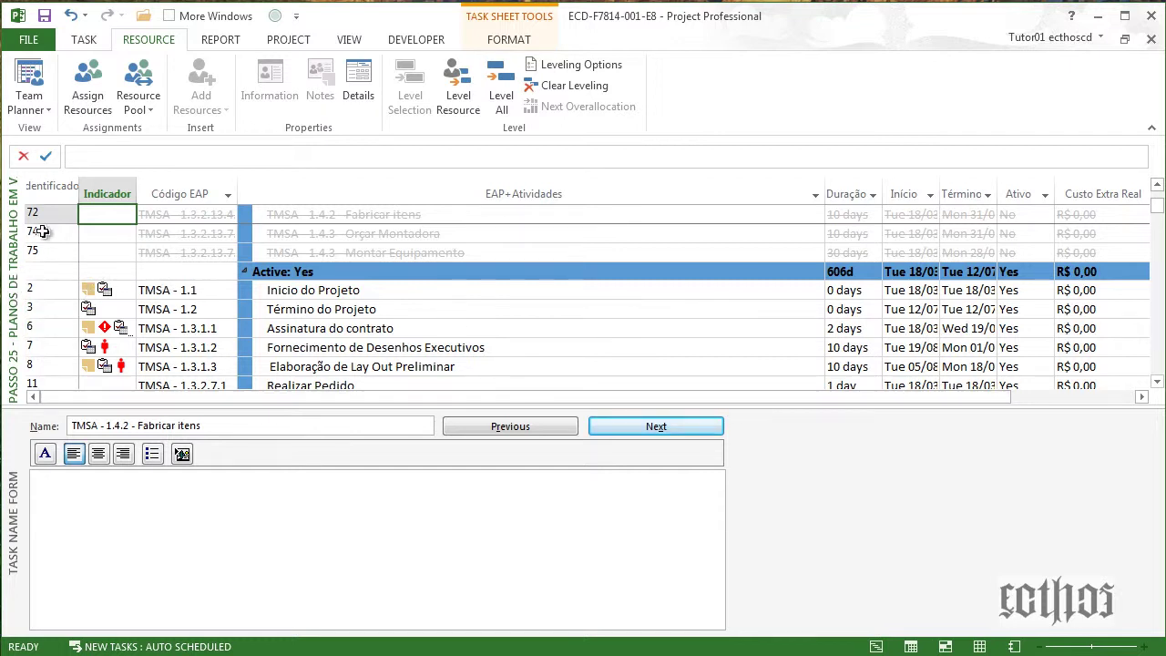
Examine the fields in the definition of the Passo 25 - Planos de Trabalho em Vigor task table, and close the table list.
click(430, 271)
click(354, 40)
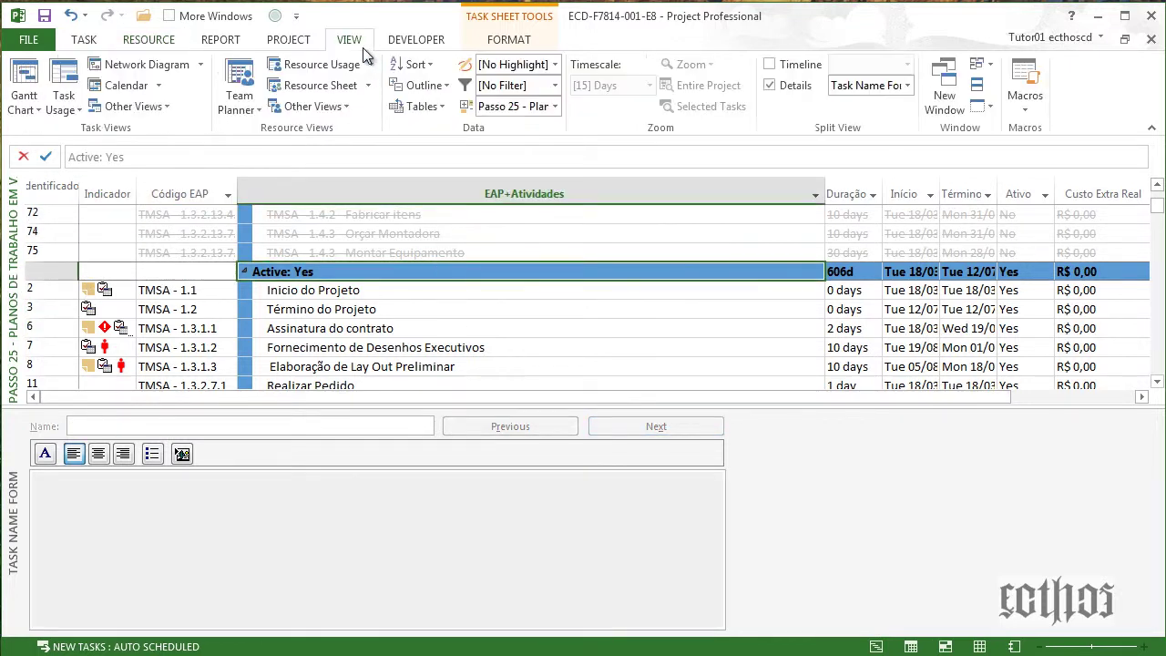
click(421, 106)
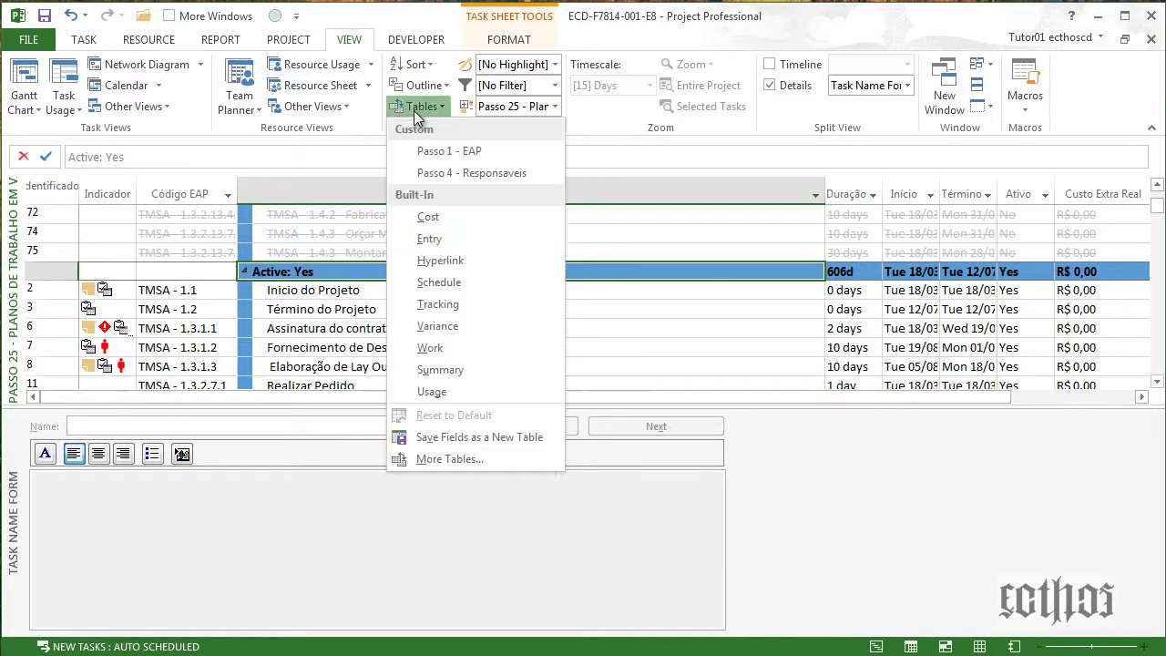
click(445, 459)
click(415, 137)
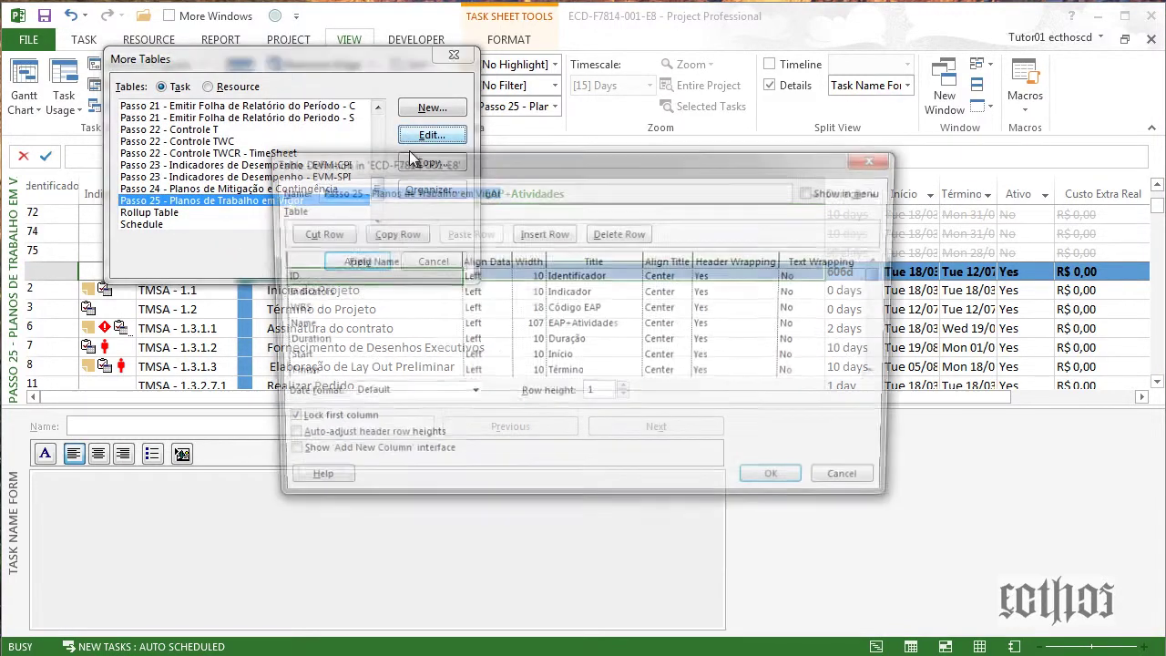
click(340, 293)
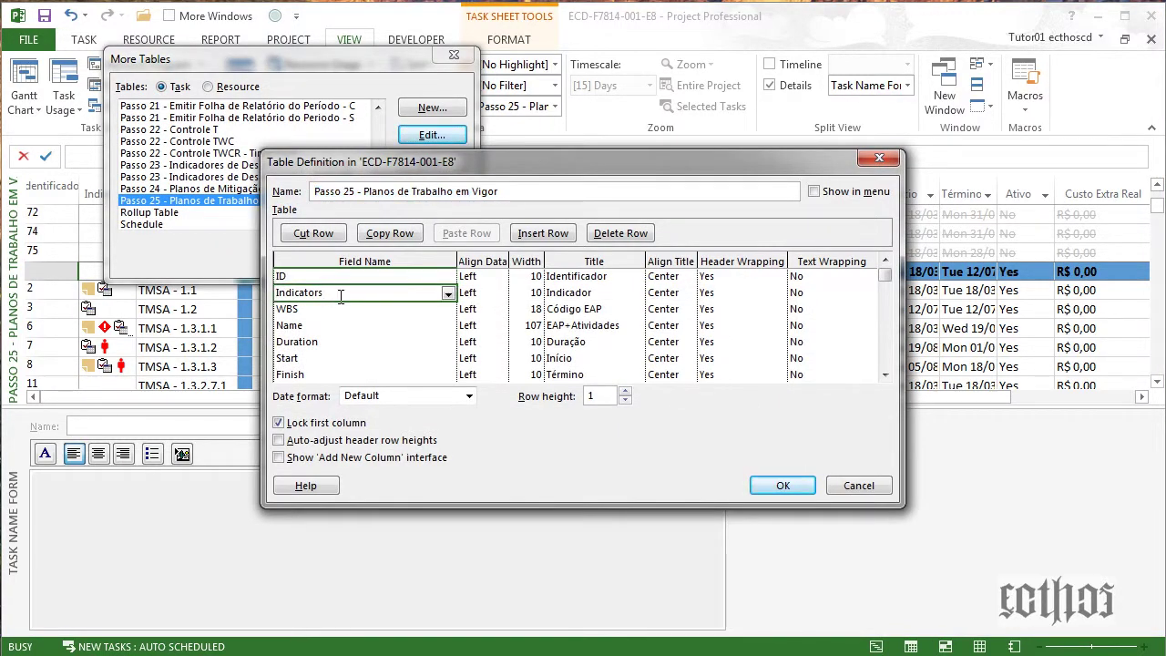
drag(341, 293, 355, 361)
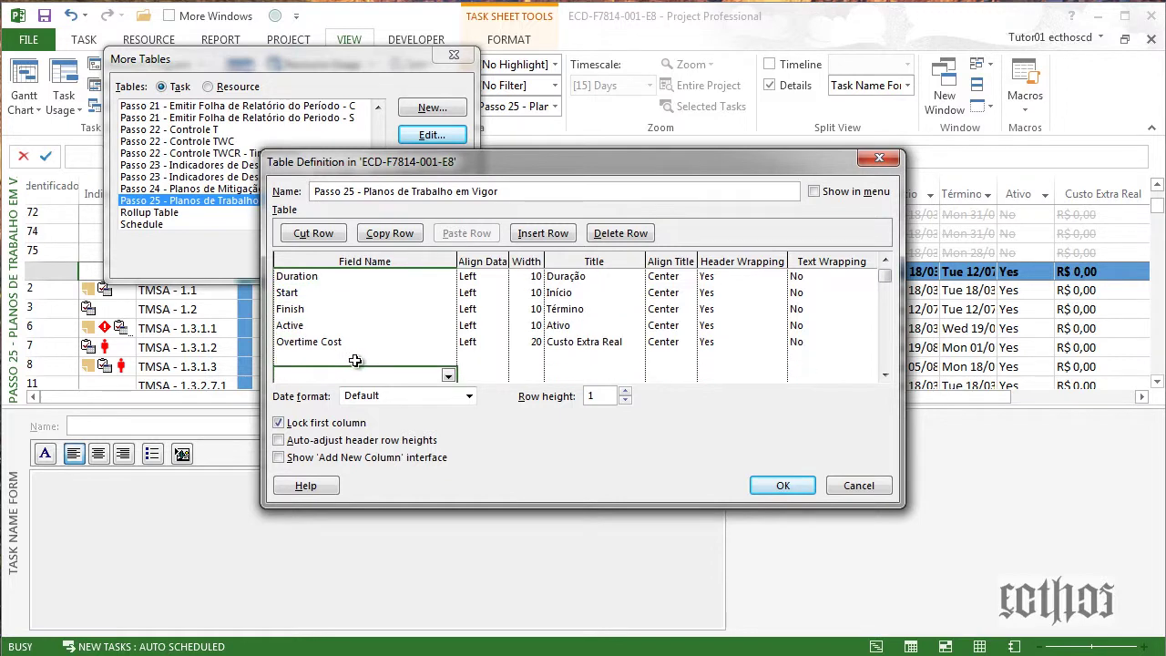
click(783, 486)
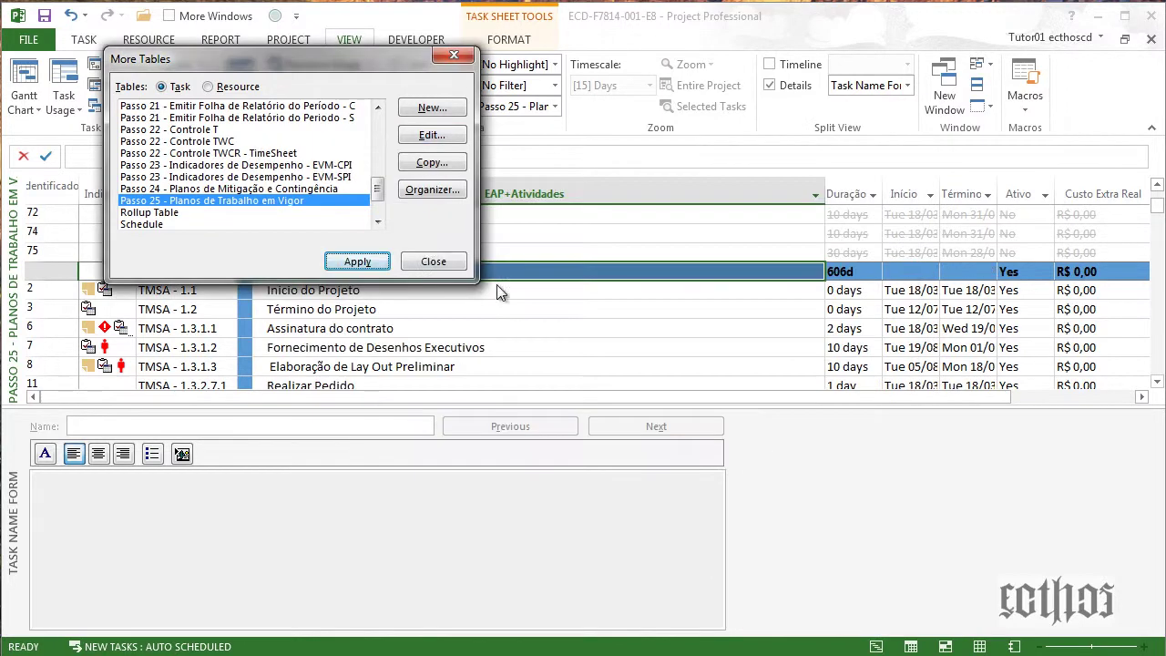
click(433, 262)
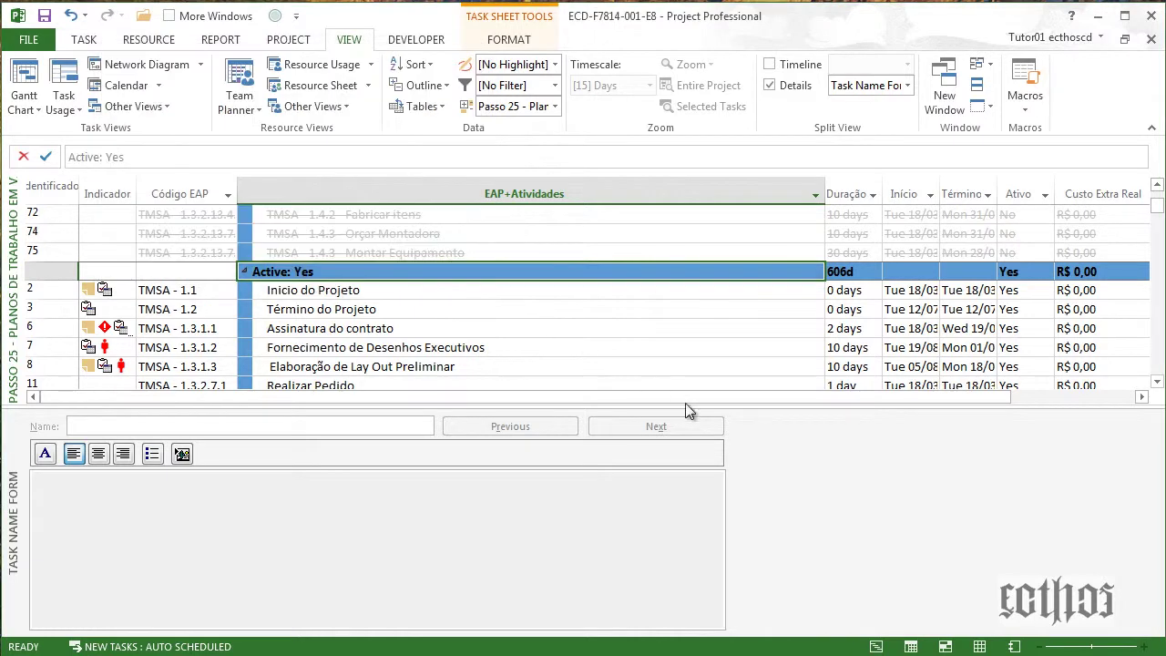
Check the notes of active tasks from Término do Projeto to Planejamento, and collapse the Active: No group.
right_click(792, 475)
click(762, 463)
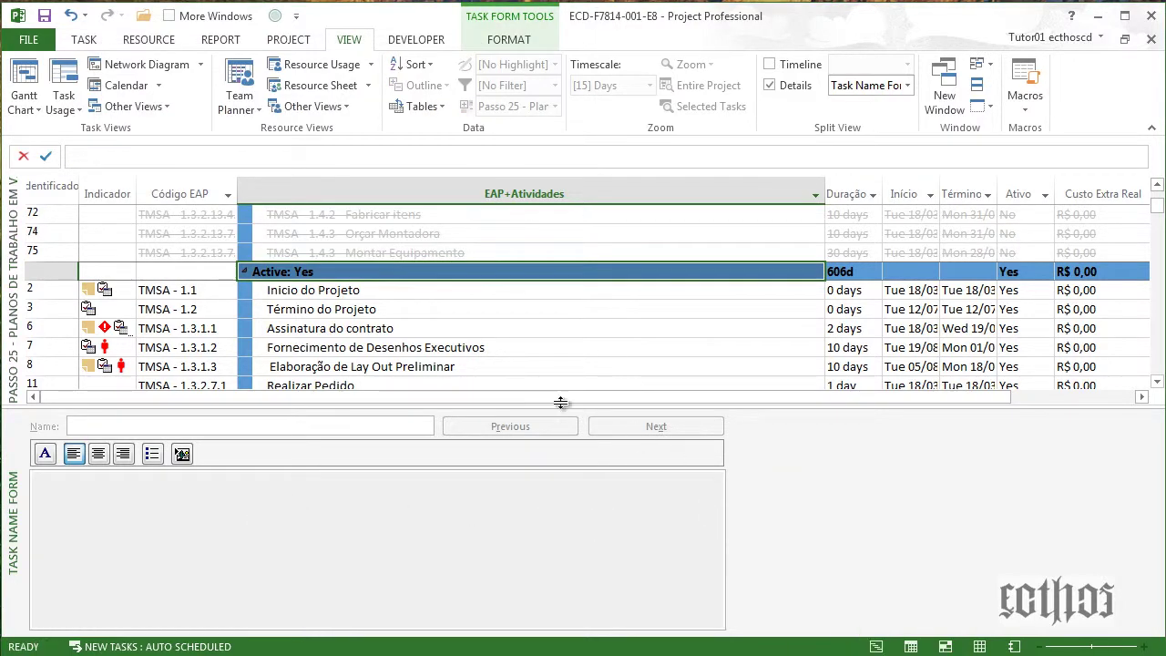
click(443, 364)
click(411, 309)
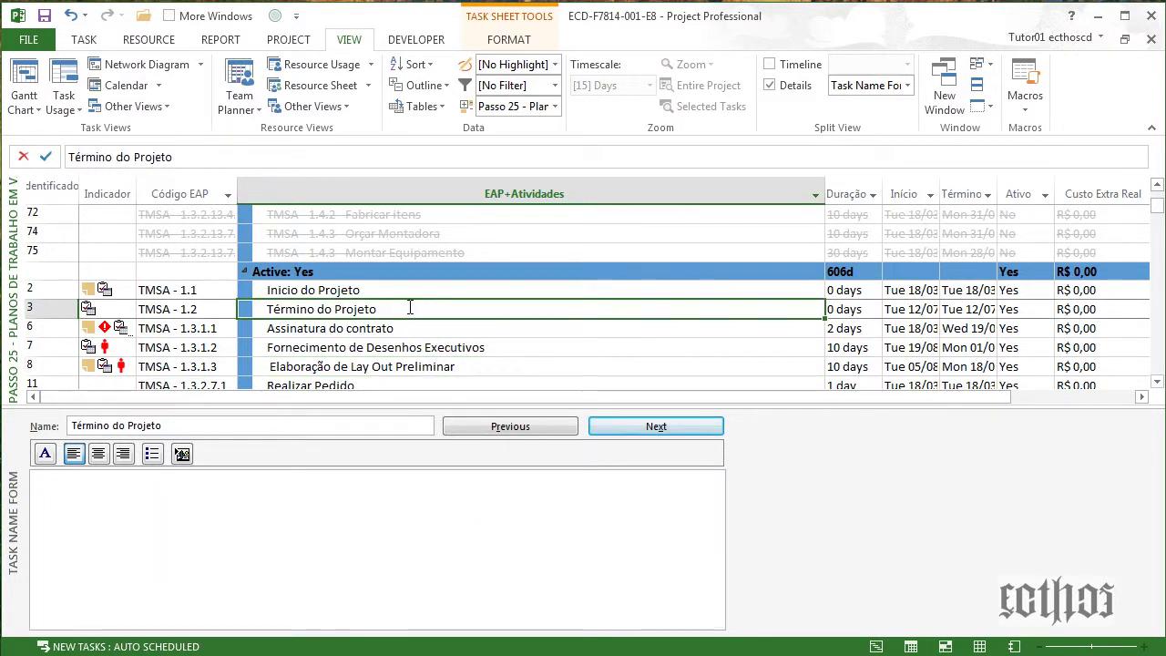
click(404, 328)
click(426, 366)
scroll(427, 366, down, 1)
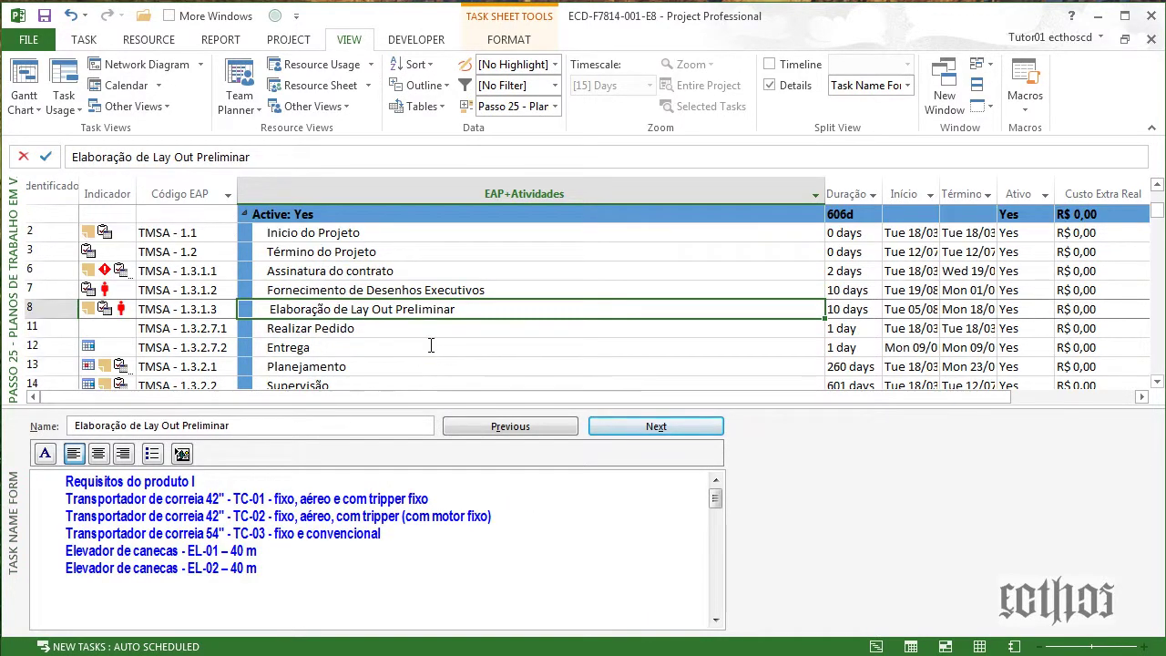
click(427, 350)
click(429, 372)
scroll(423, 354, down, 1)
scroll(425, 341, up, 4)
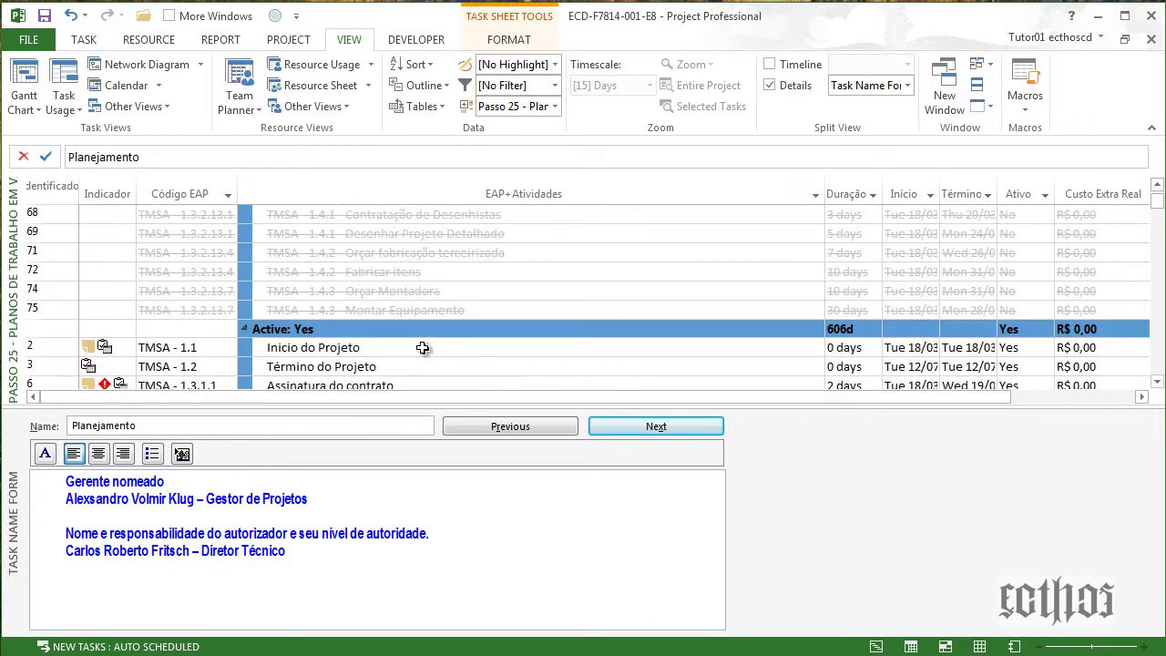
click(244, 214)
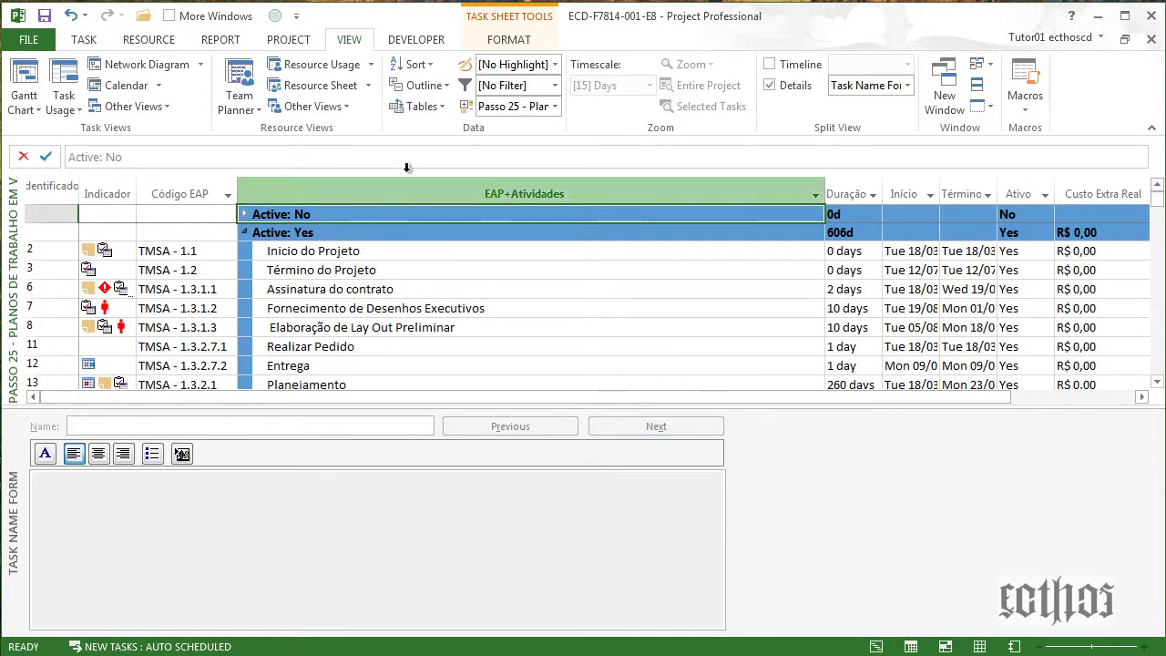
Look through the project's existing task and resource filters for one belonging to Passo 25.
click(555, 85)
click(535, 612)
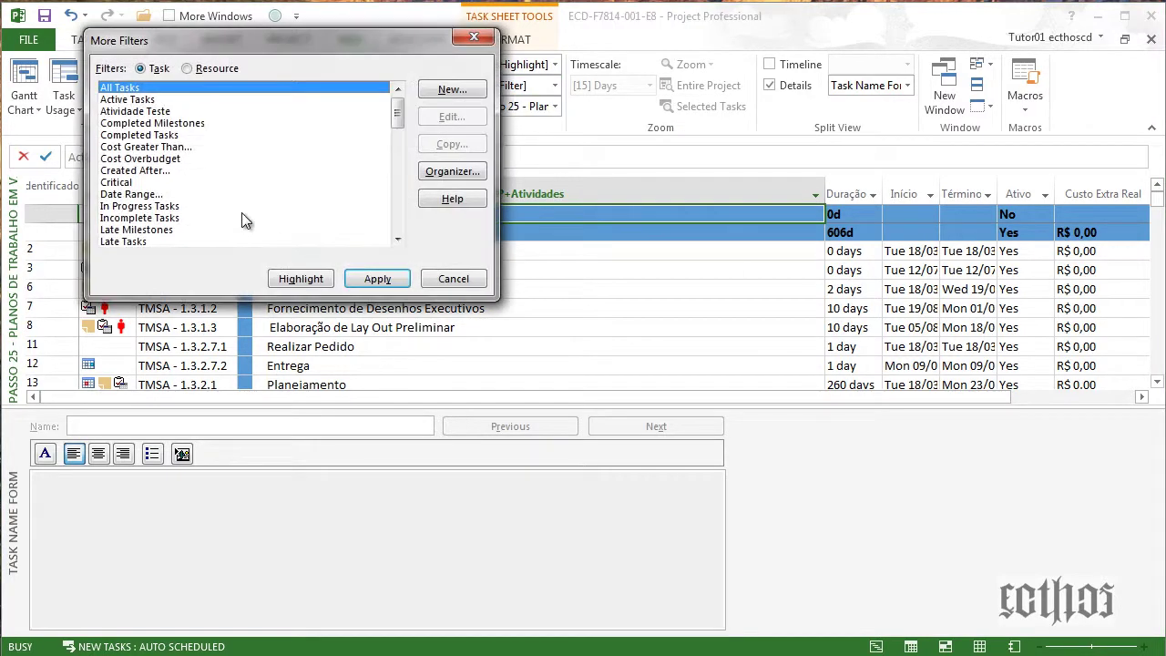
drag(398, 111, 404, 175)
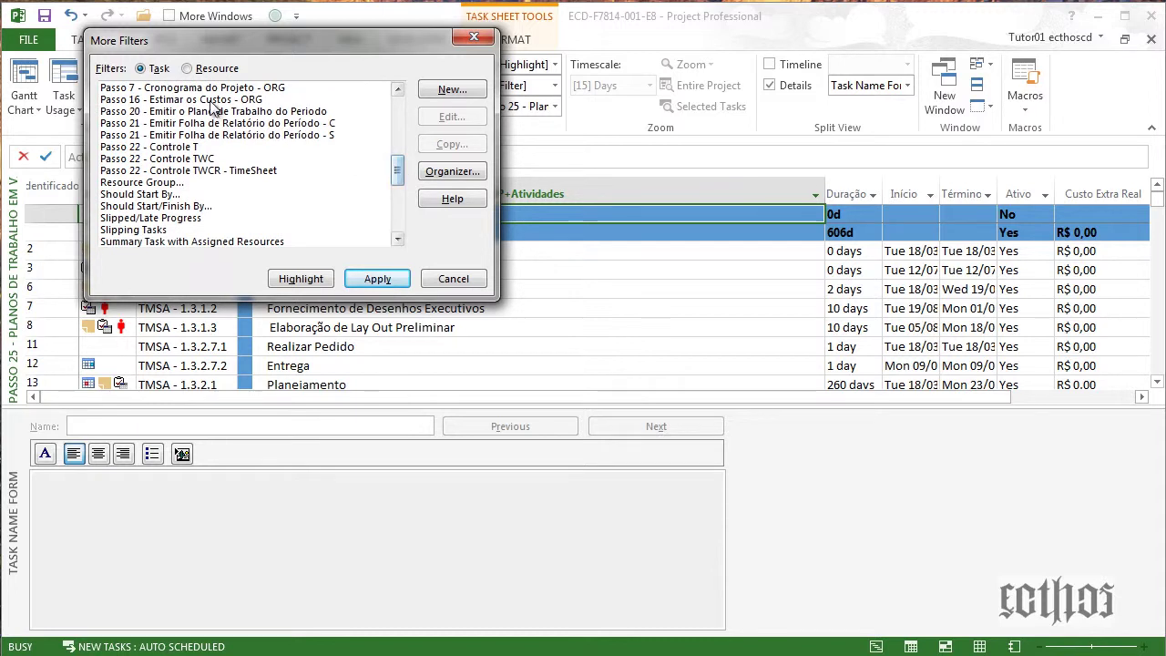
click(201, 70)
drag(398, 138, 382, 118)
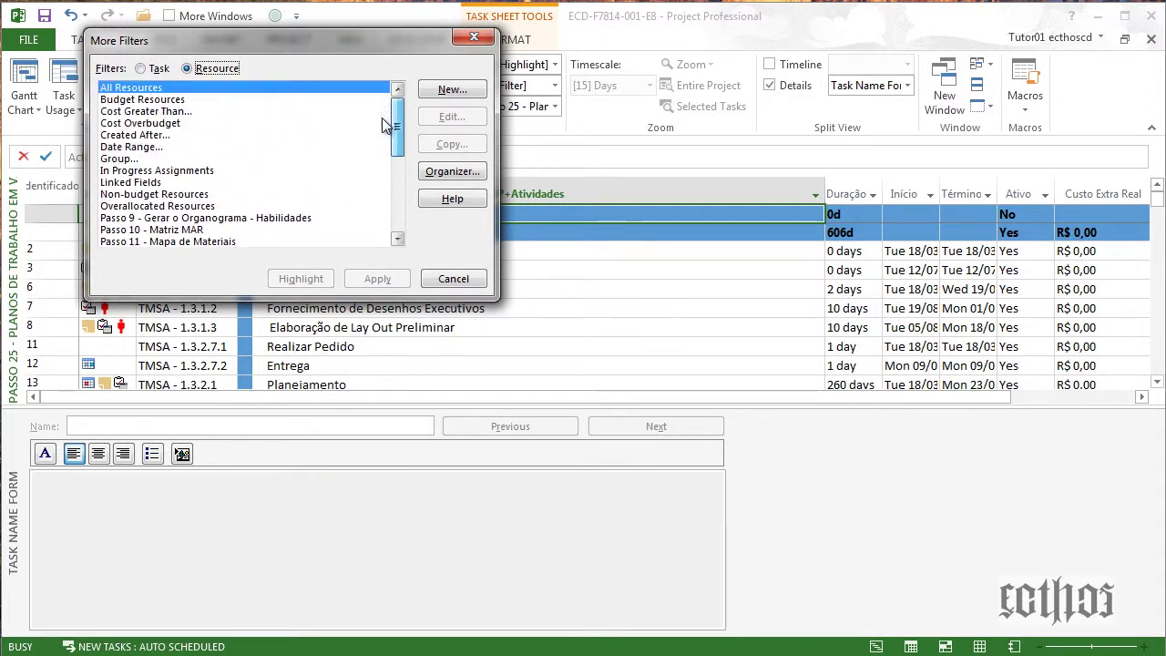
click(160, 69)
Create and save a task filter named Passo 25 with the condition Active equals Yes.
click(453, 89)
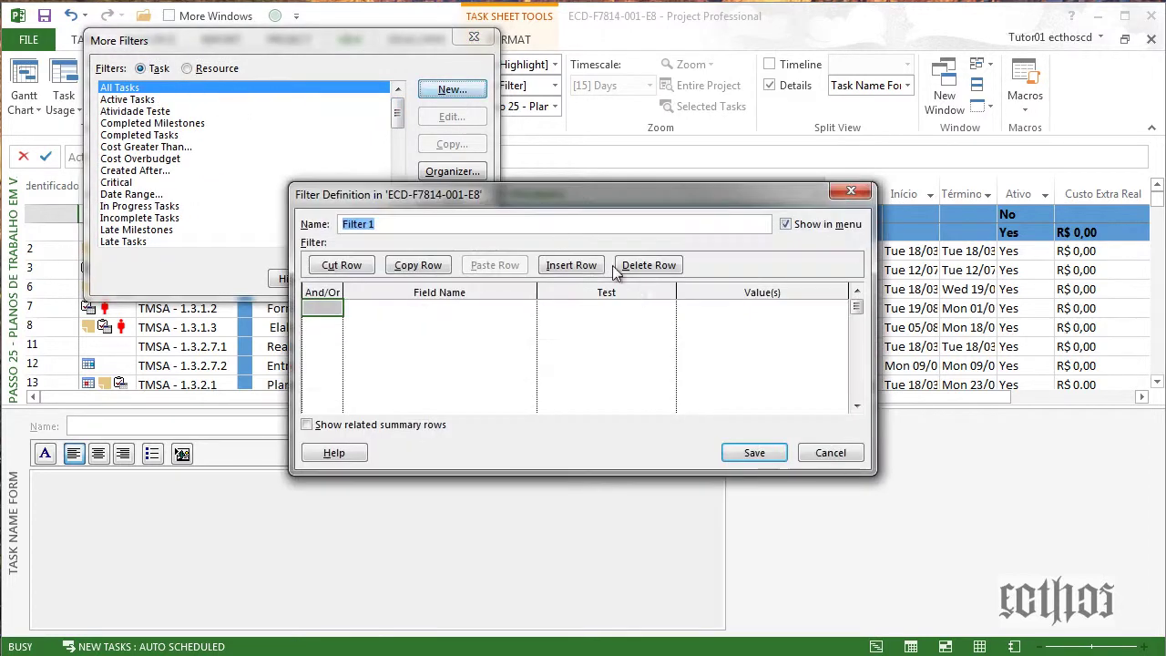
text(Passo 25)
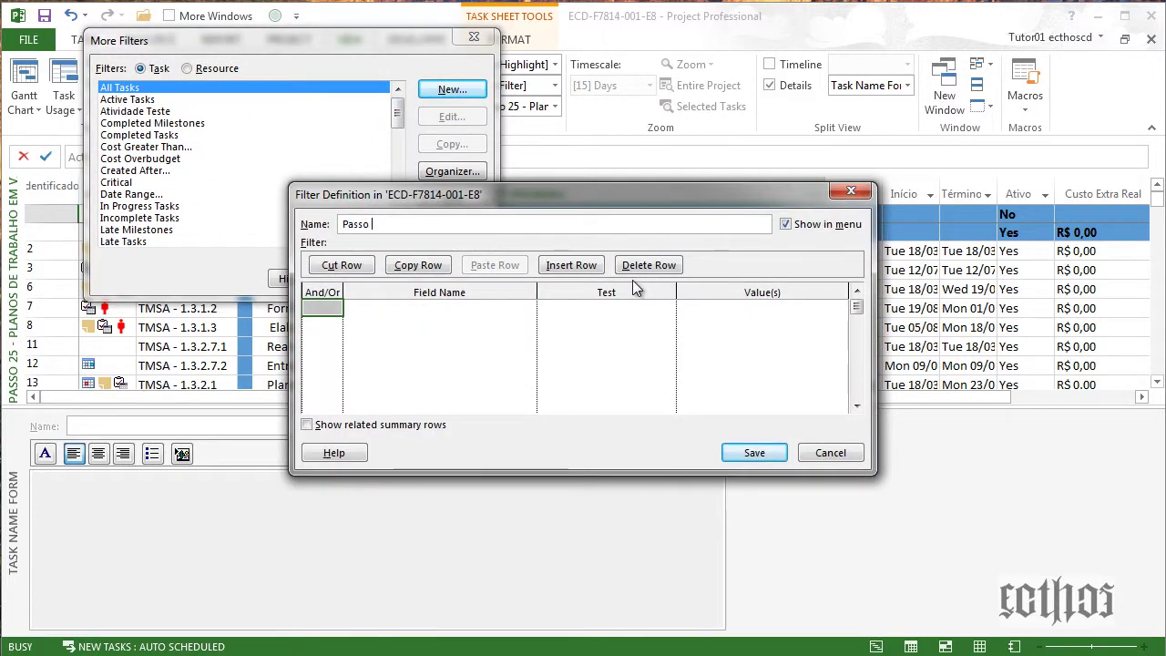
click(492, 313)
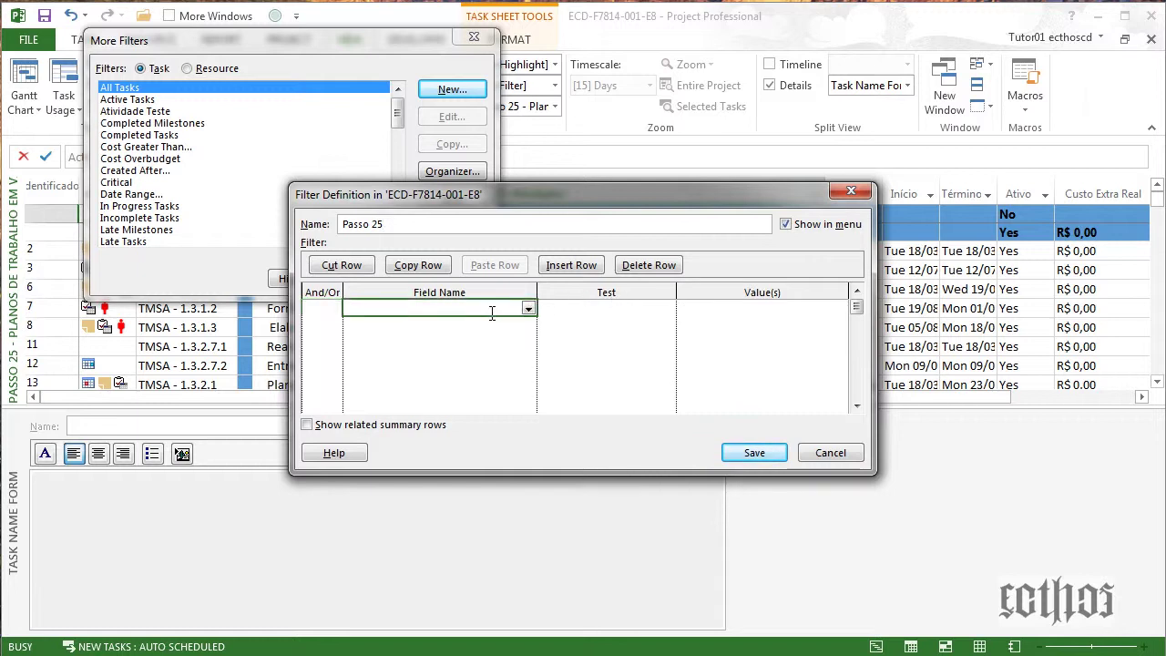
text(Active)
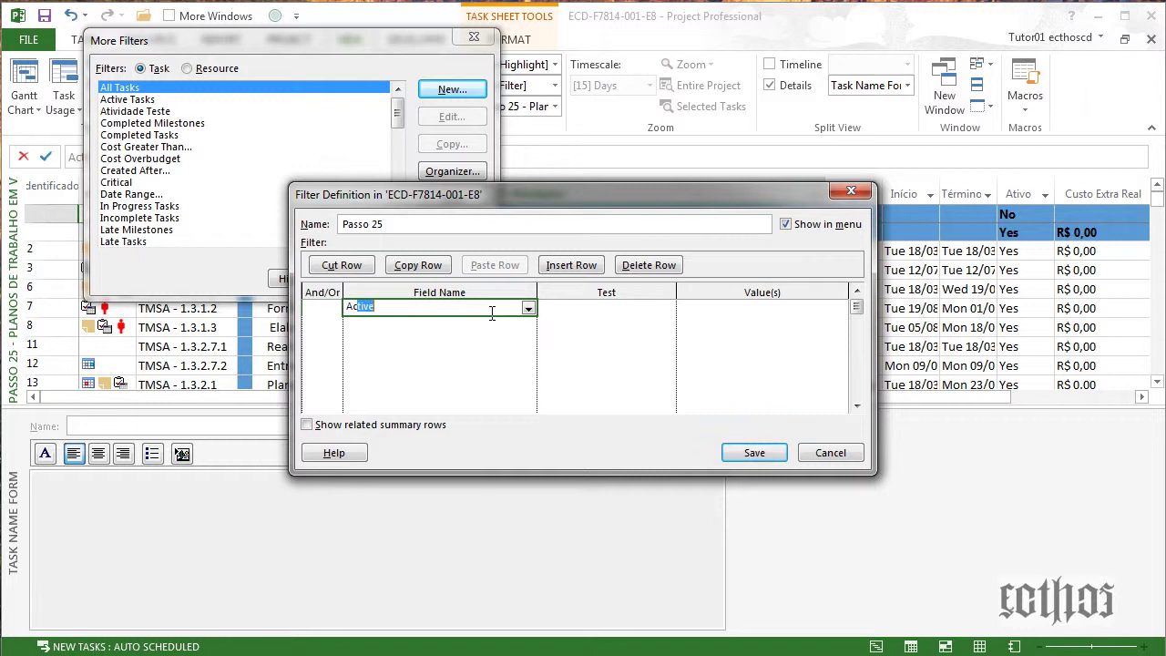
key(Tab)
key(Tab)
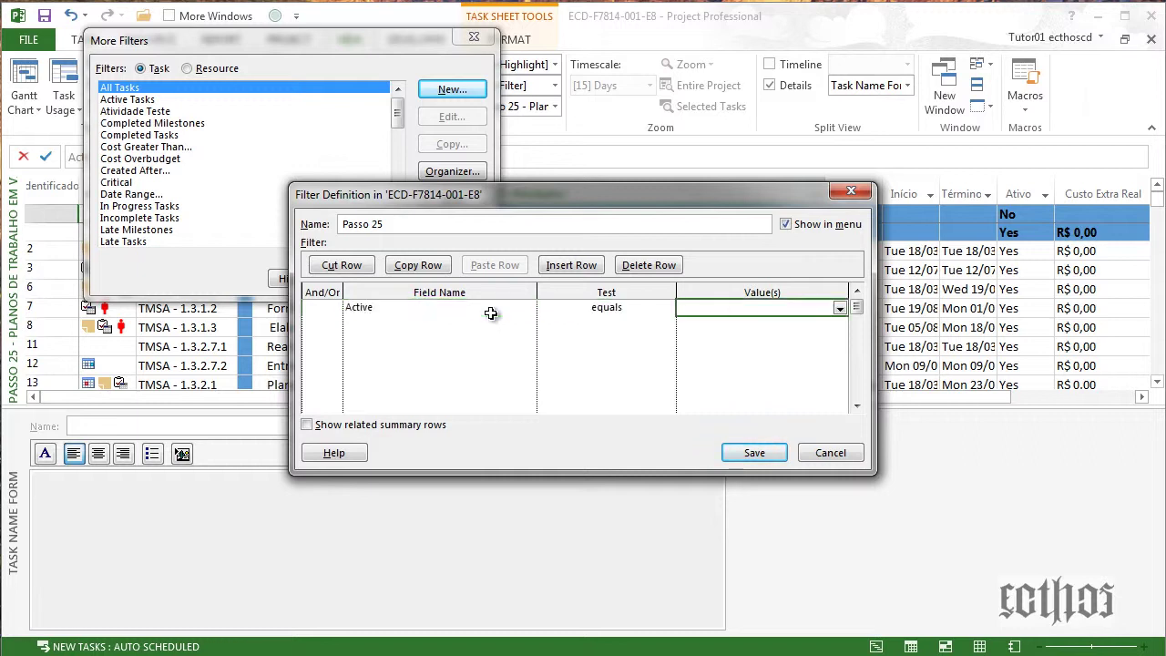
text(yes)
key(Tab)
click(747, 450)
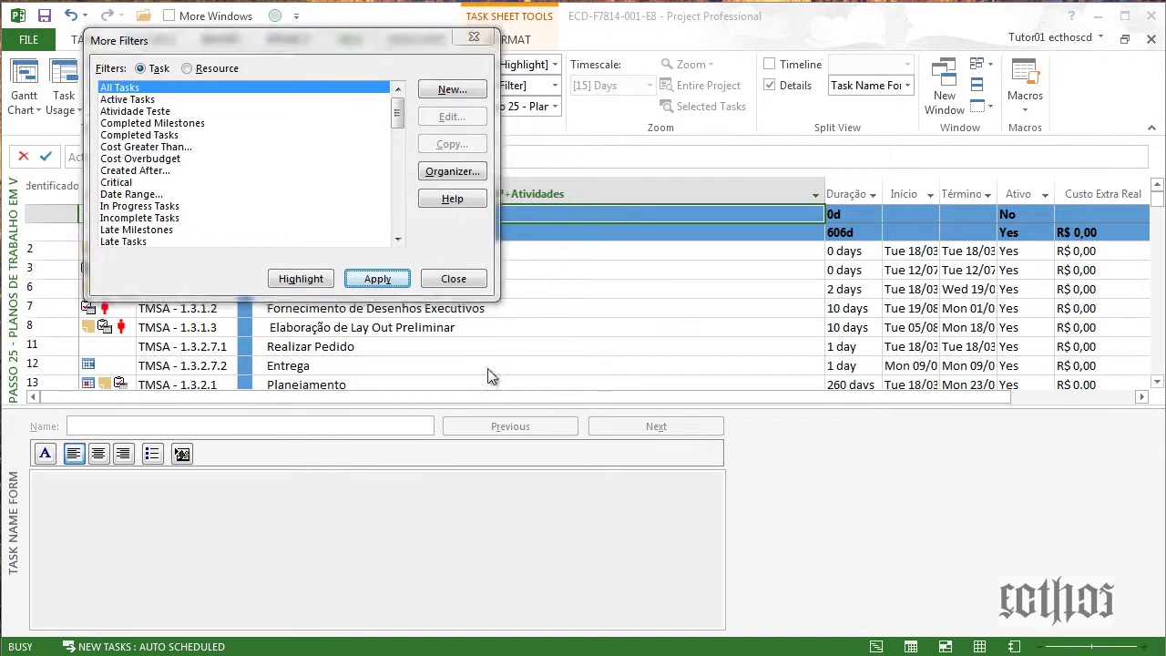
Apply the Passo 25 filter to the task sheet.
drag(397, 113, 408, 173)
click(266, 208)
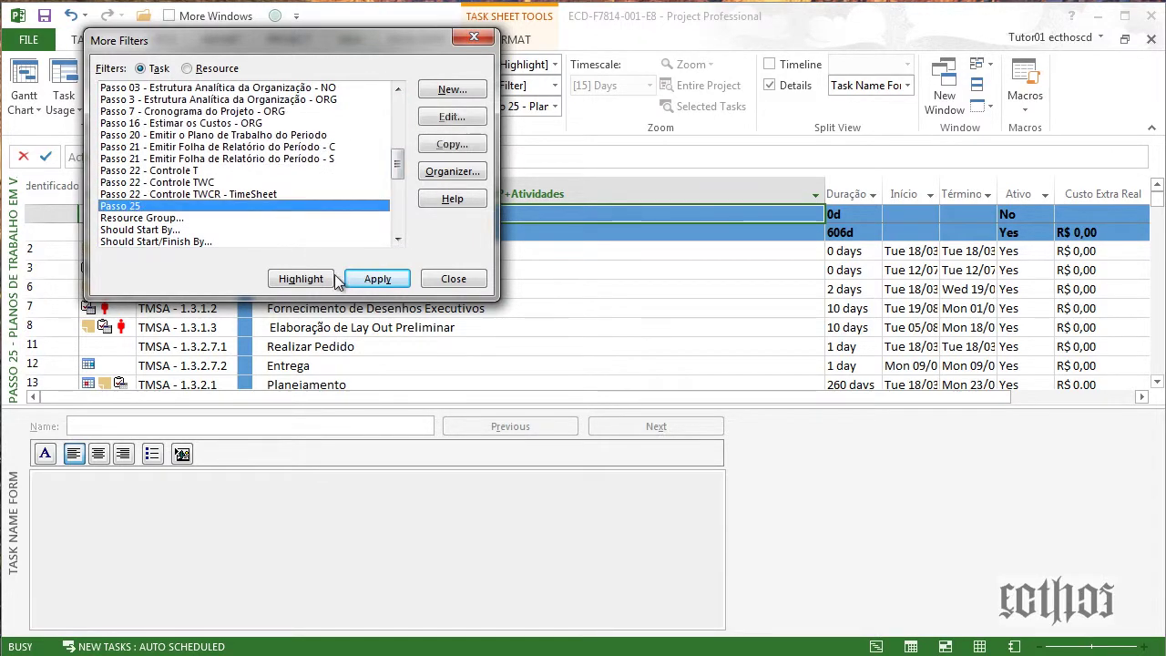
click(369, 281)
Check the notes of Elaboração de Lay Out Preliminar and review the filtered Active: Yes group down to its end.
click(402, 303)
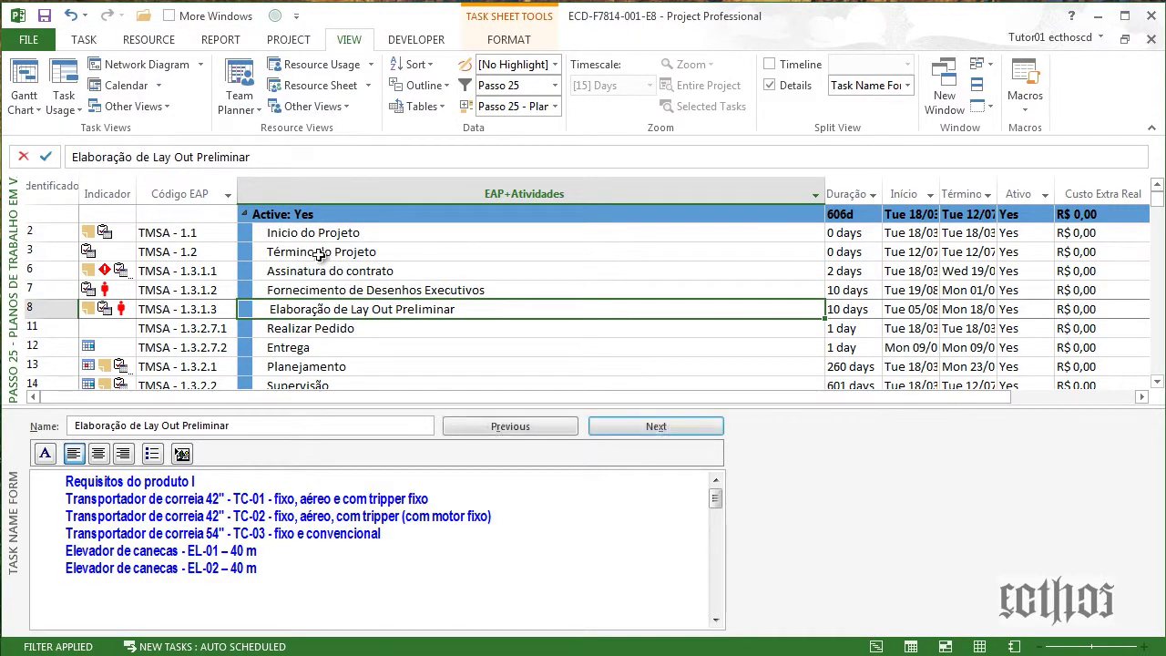
click(244, 213)
click(244, 213)
scroll(418, 267, down, 20)
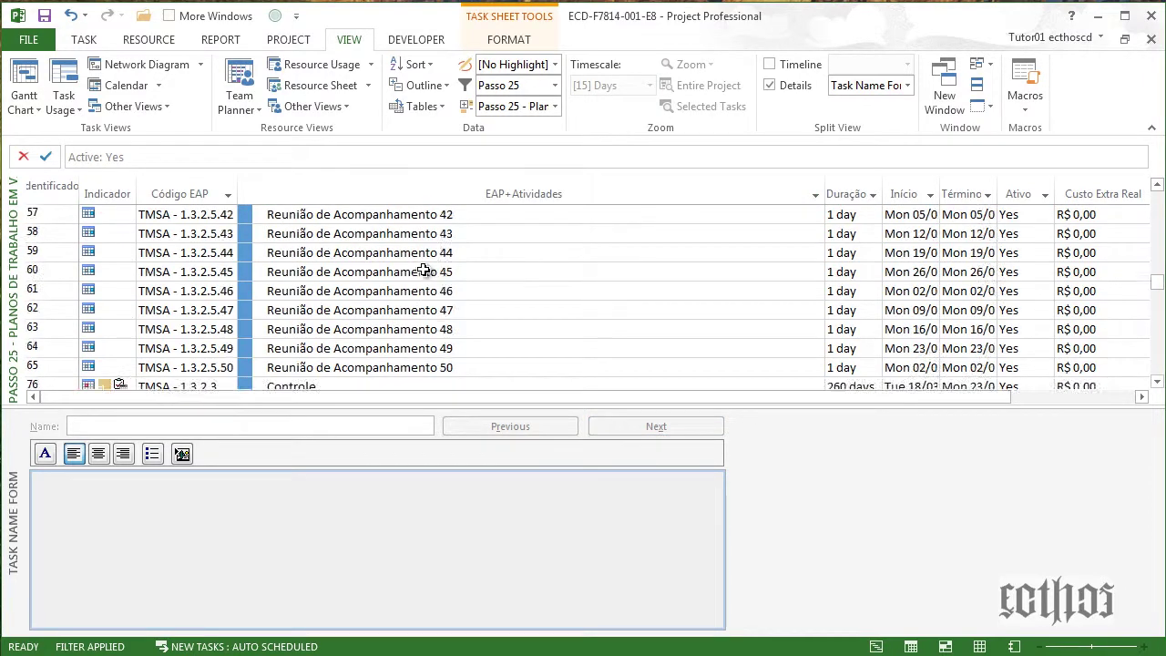
scroll(418, 267, down, 5)
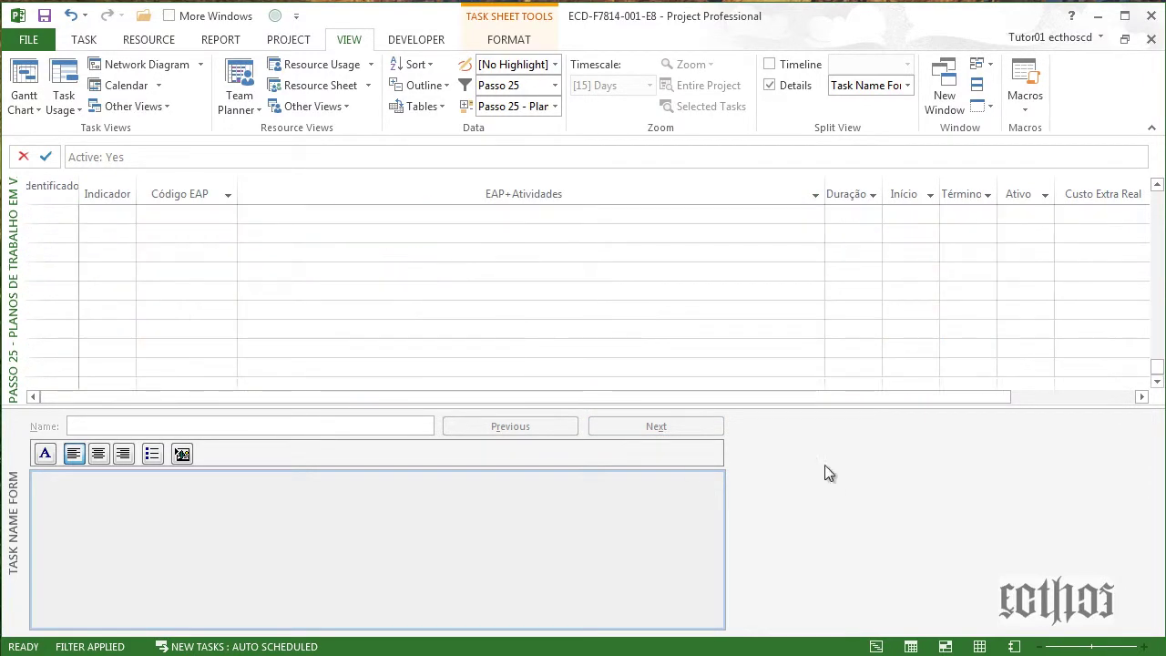
Enlarge the task sheet by shrinking the Task Name Form pane, and go back up through the active tasks.
drag(822, 405, 862, 564)
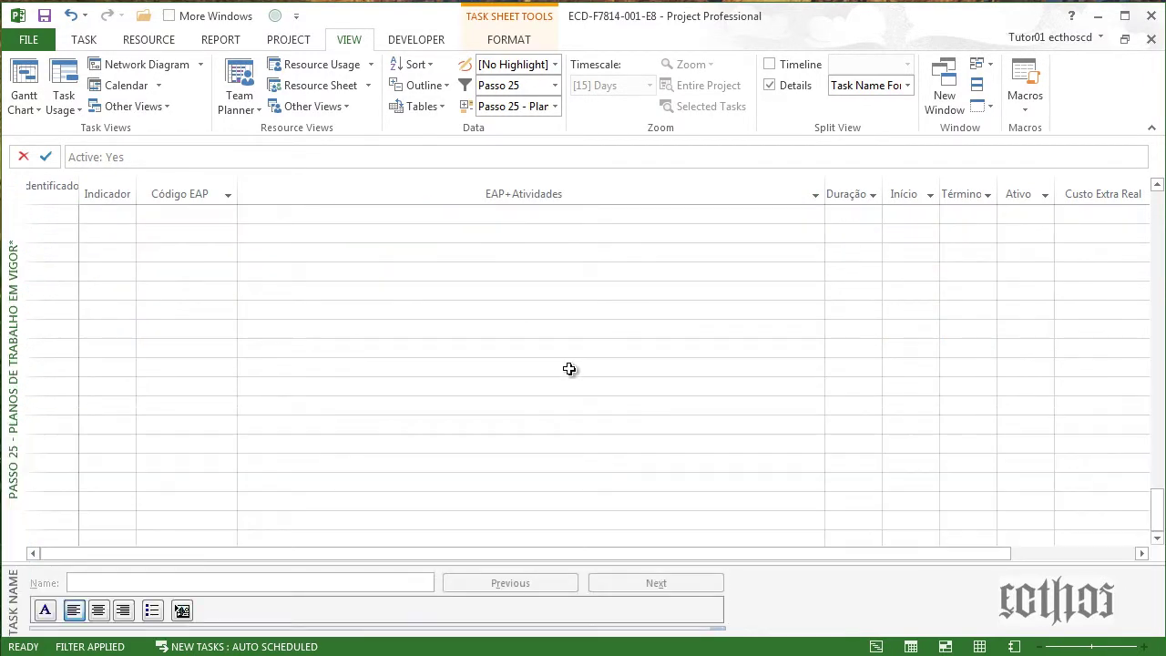
scroll(556, 367, up, 15)
scroll(556, 365, up, 20)
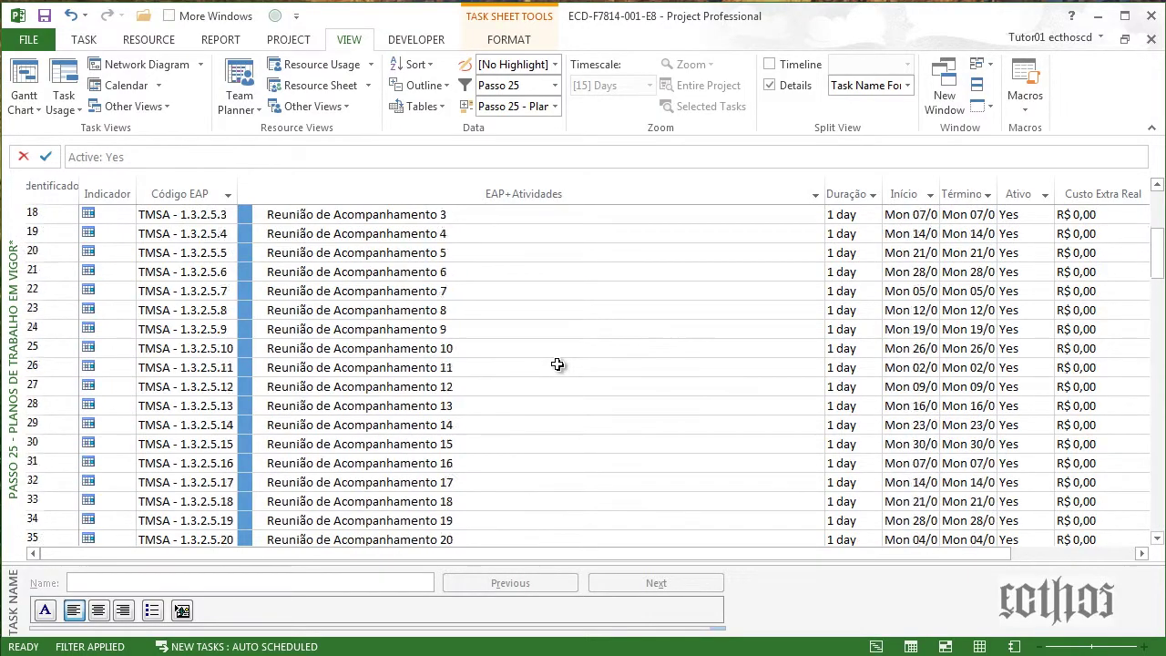
Check how the Passo 25 - Planos de Trabalho em Vigor group is defined and review the grouped active tasks.
click(554, 106)
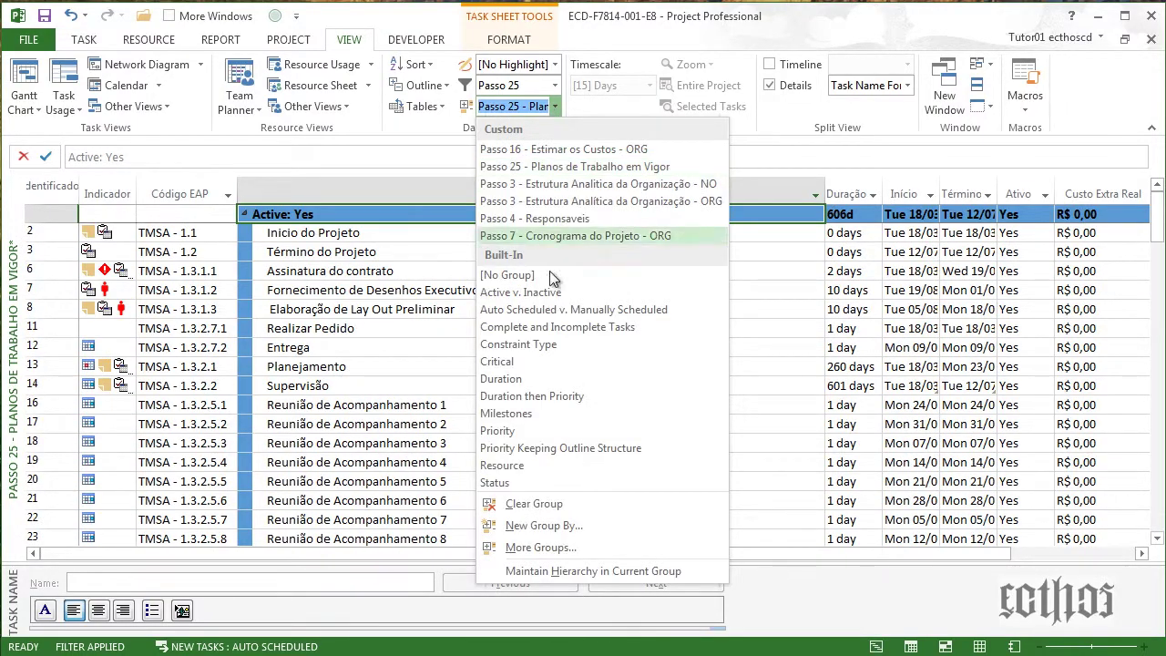
click(538, 548)
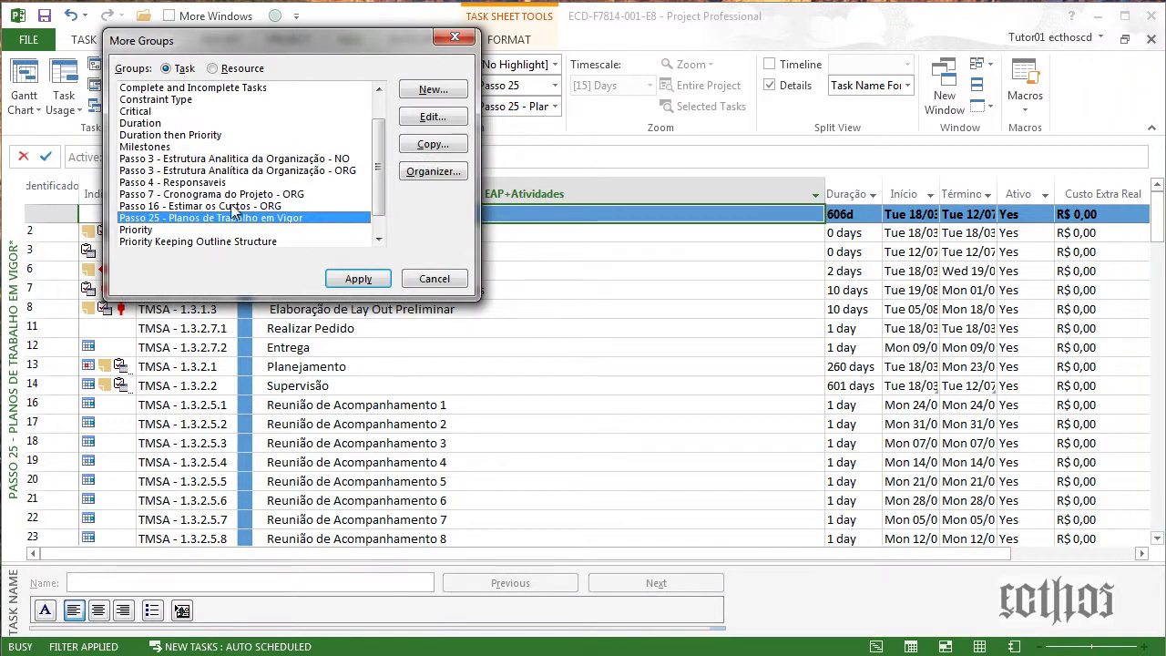
click(432, 120)
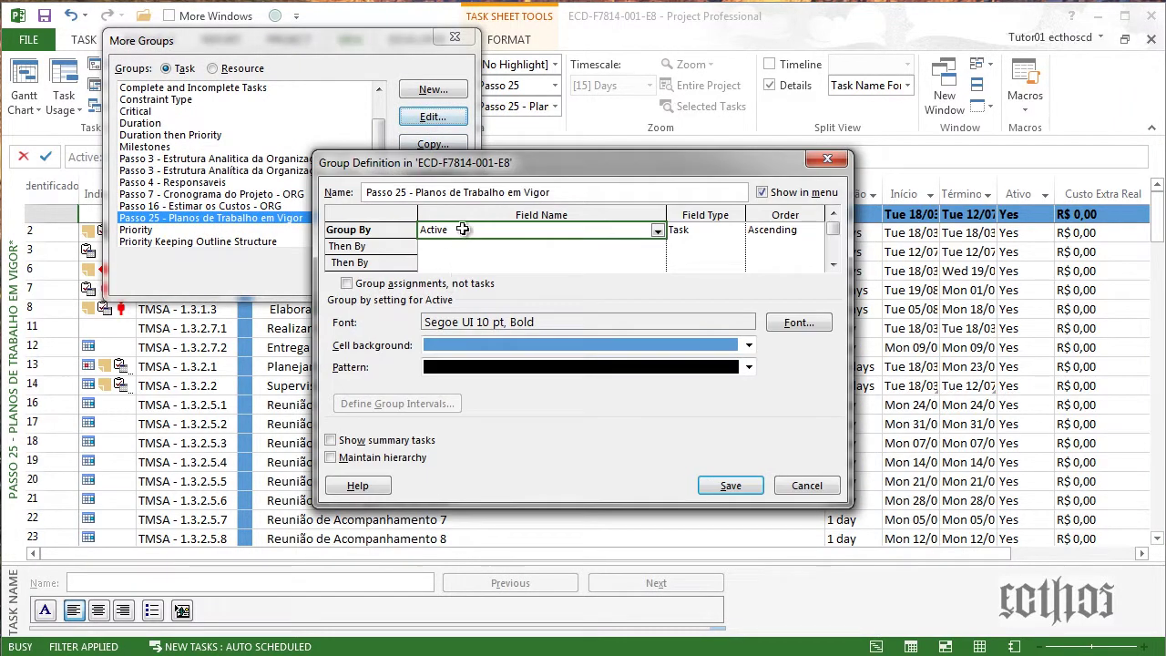
click(813, 491)
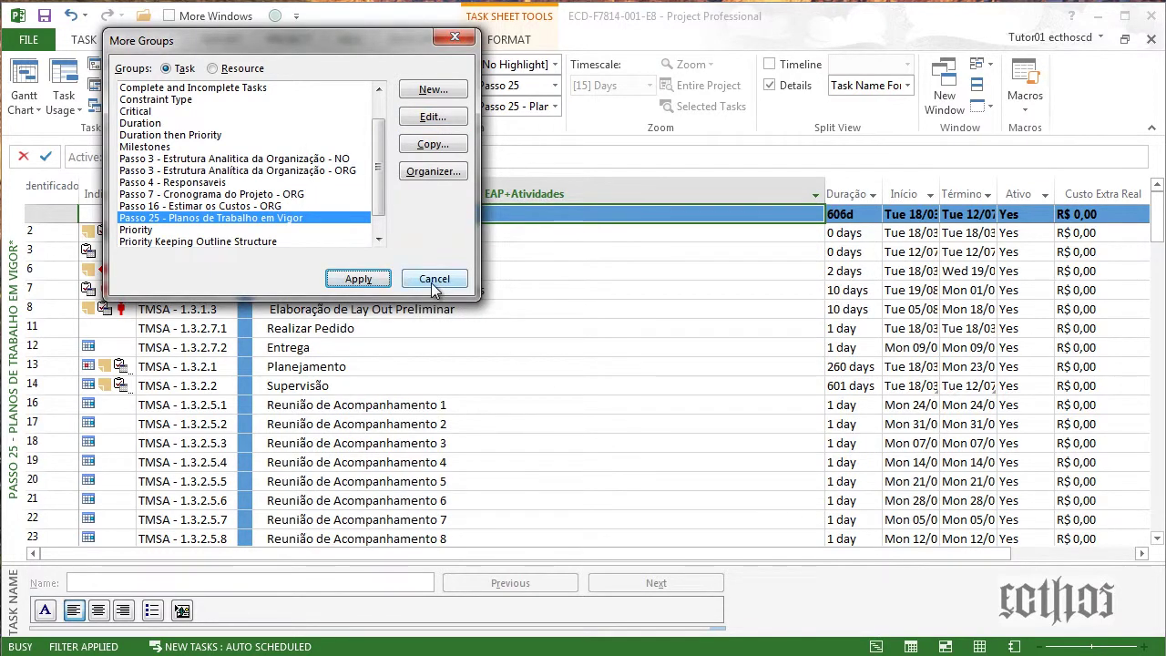
key(Return)
scroll(290, 262, down, 1)
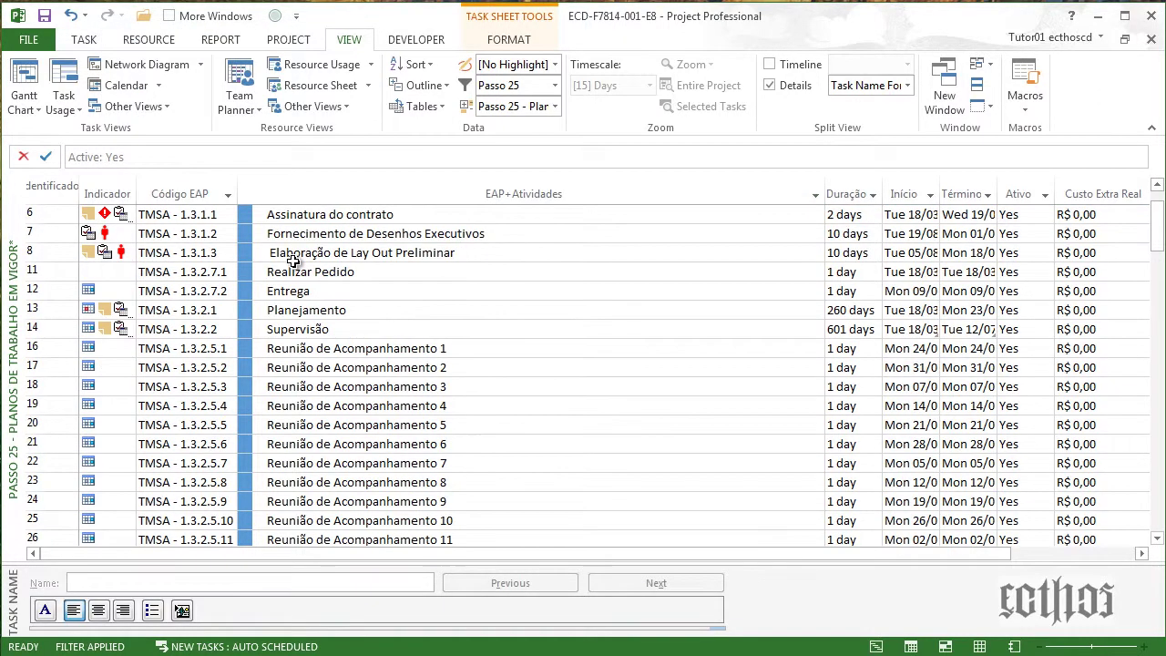
scroll(274, 245, up, 1)
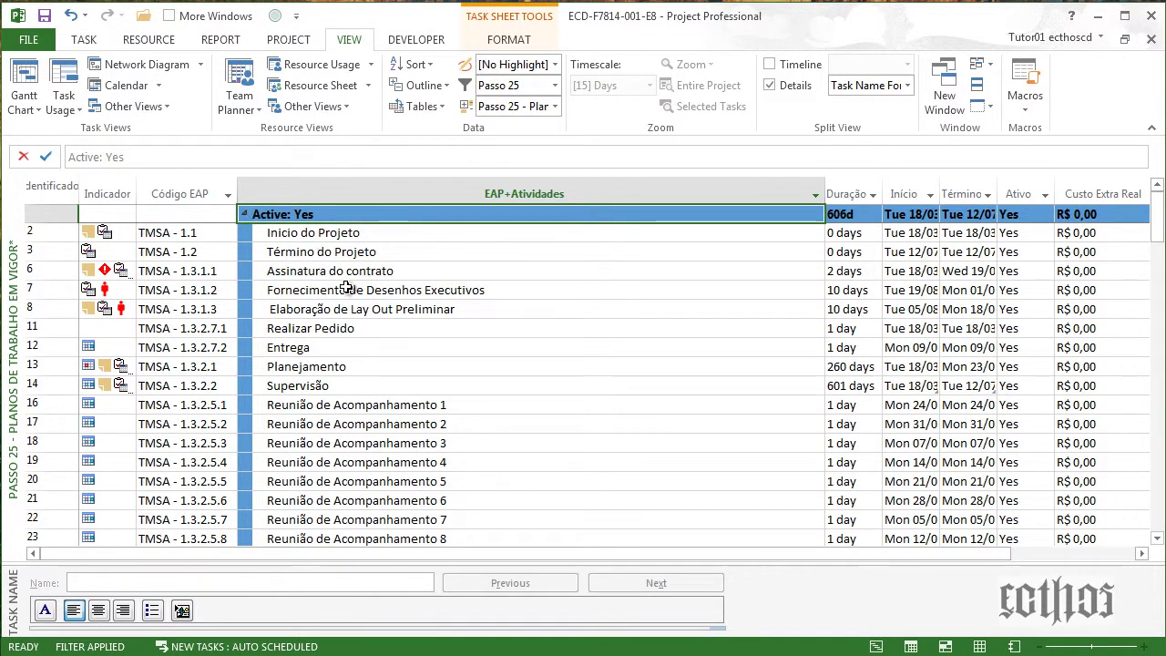
scroll(330, 288, down, 4)
scroll(330, 288, down, 7)
scroll(511, 289, up, 13)
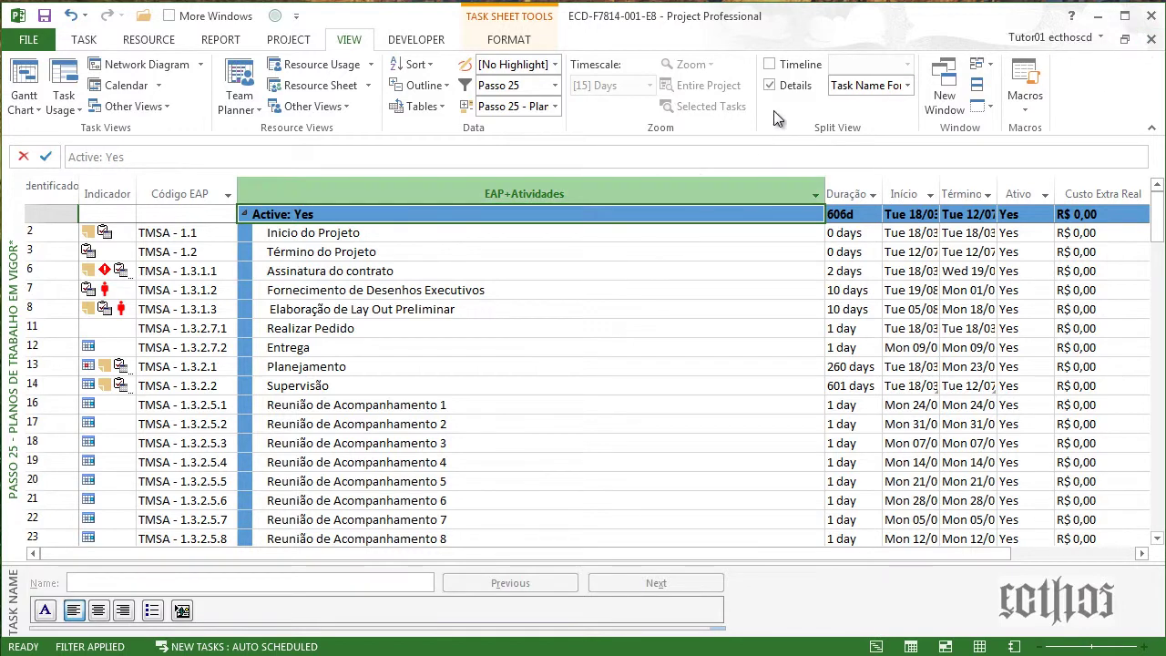
Close the ECD-F7814-001-E8 project without saving its changes.
click(1151, 15)
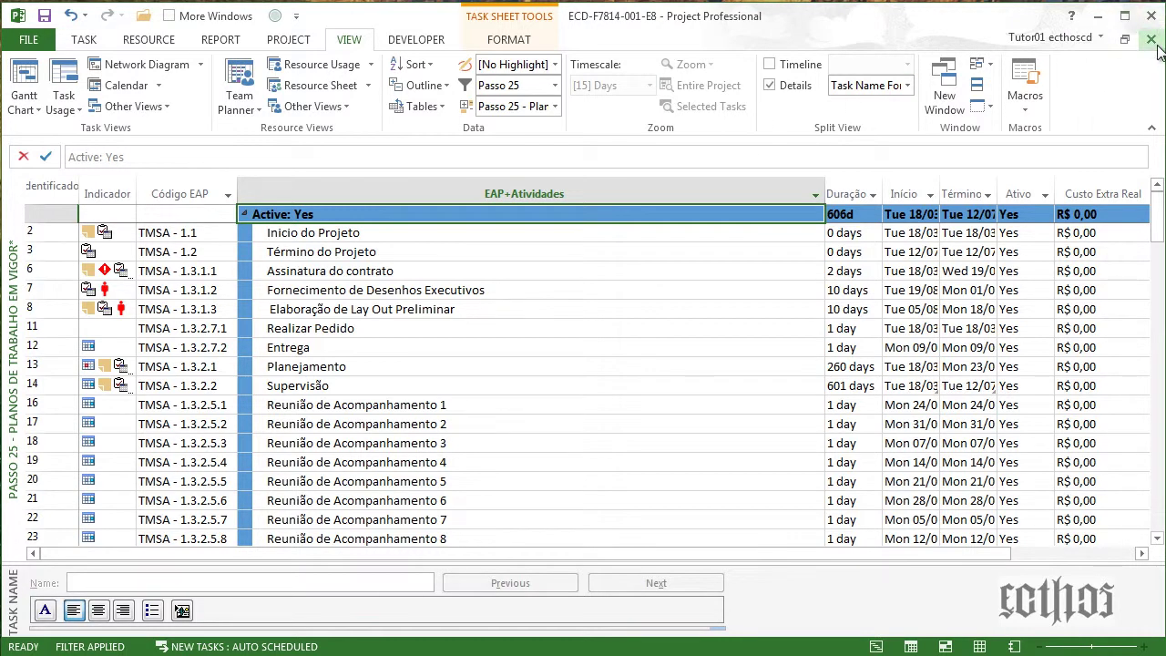
click(614, 406)
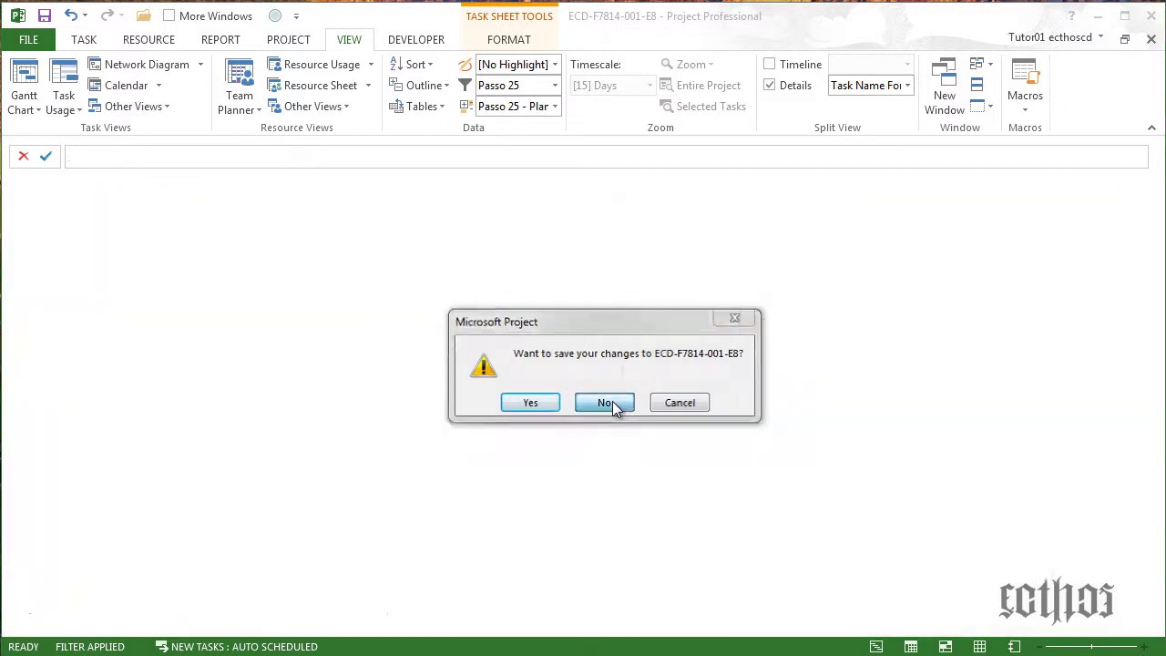
click(1148, 40)
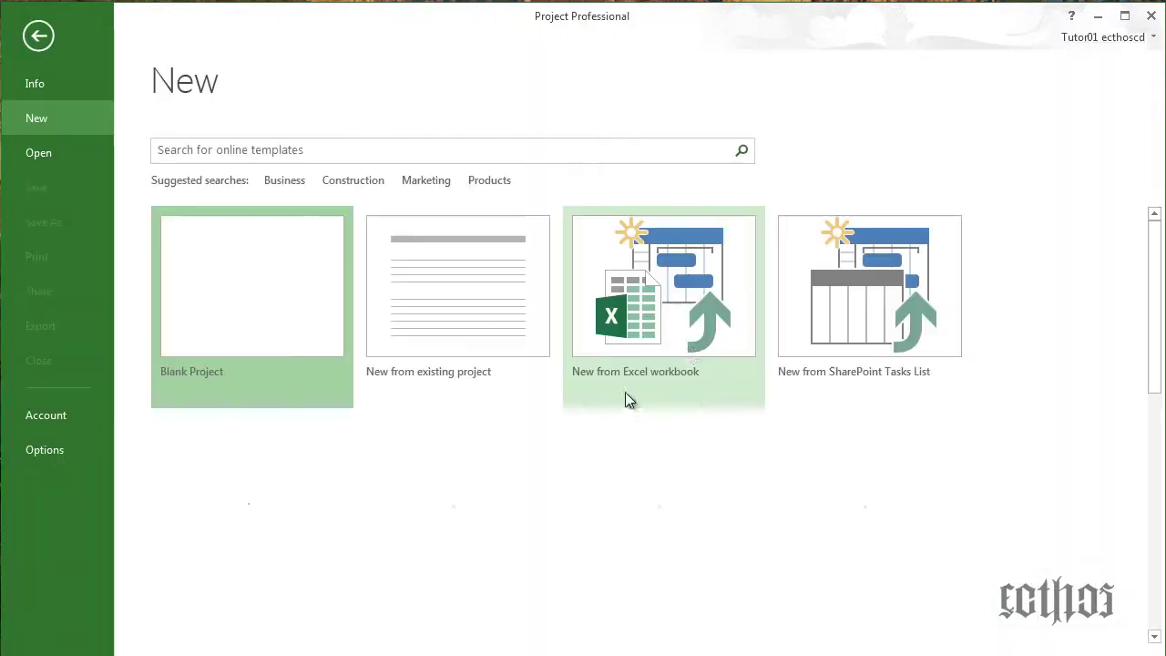
Minimize Project and open relatorio.xlsx from the PIP.zip archive in Excel.
click(1099, 15)
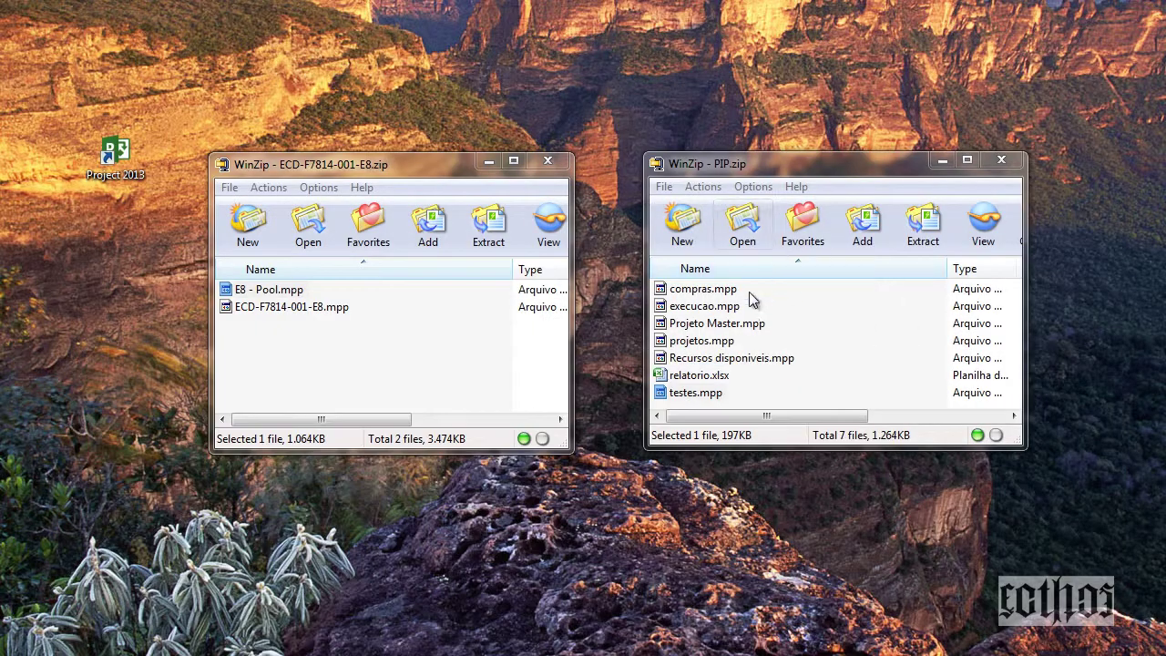
click(745, 390)
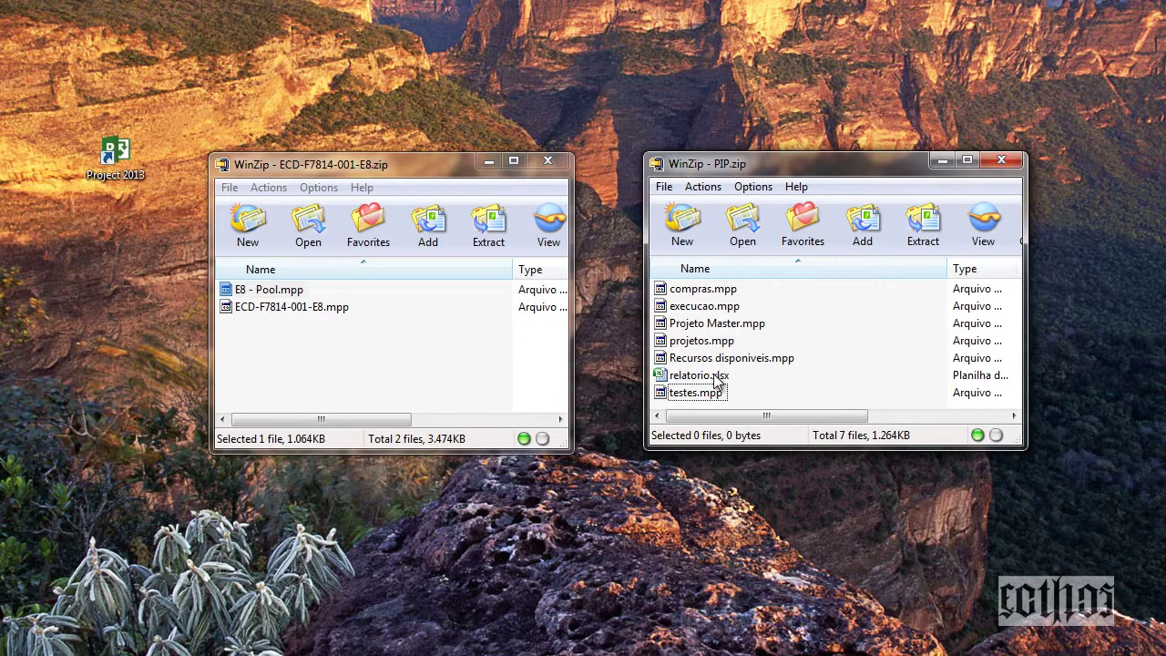
double_click(716, 379)
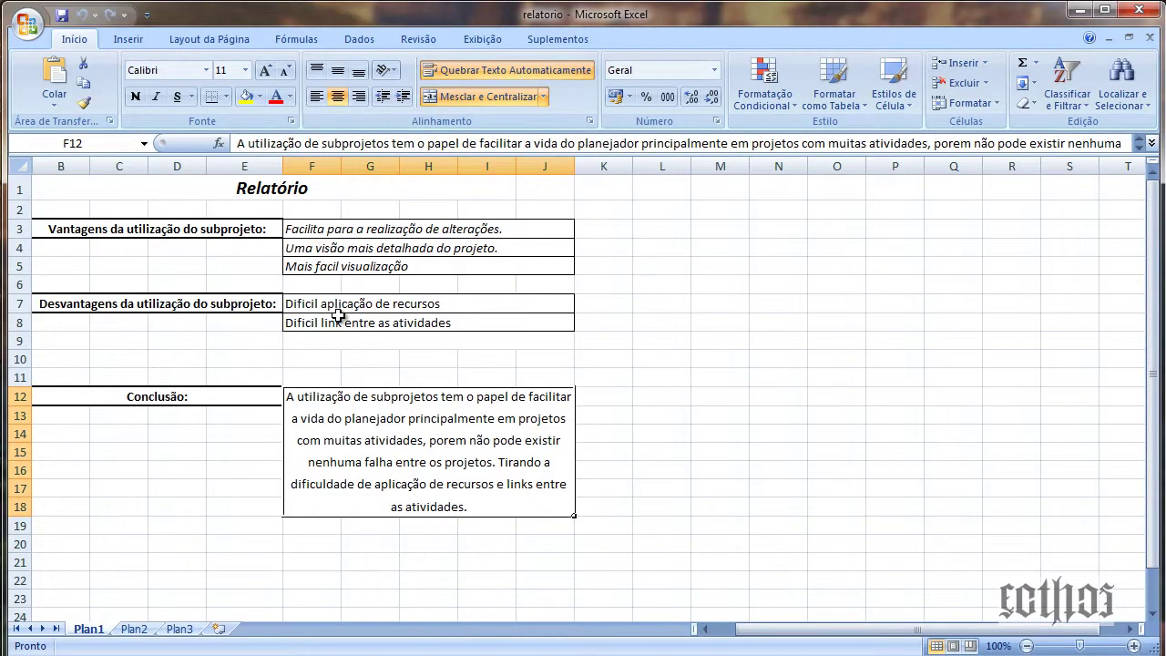
Examine the report's section headings and the listed advantages of using subprojects.
click(237, 236)
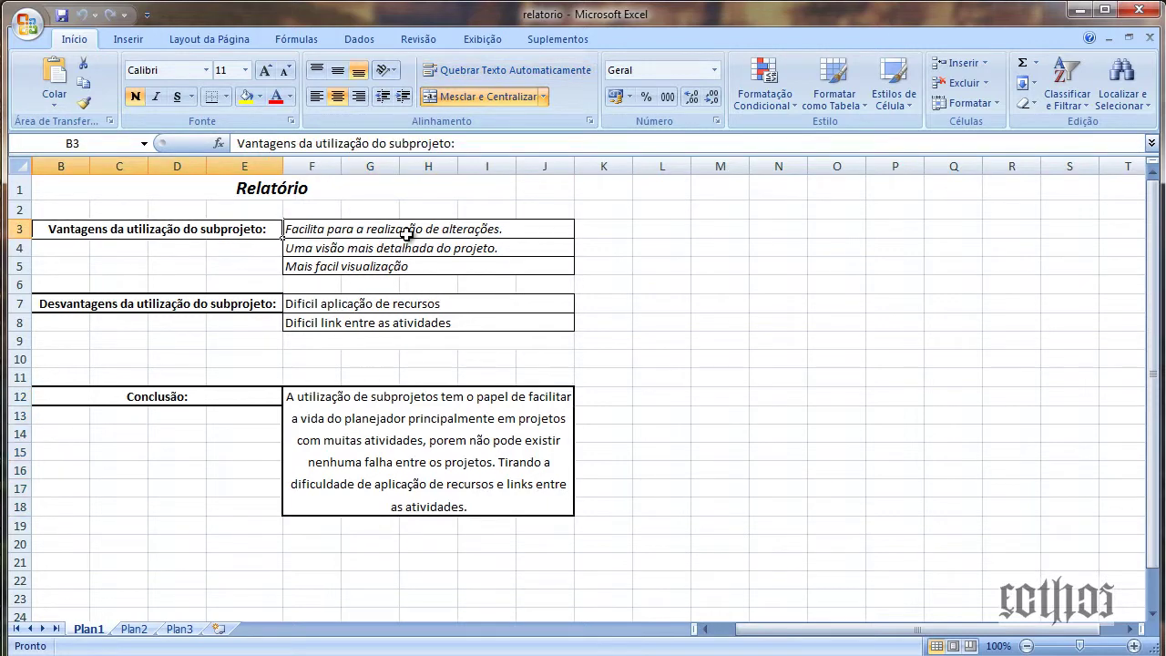
click(169, 311)
click(149, 395)
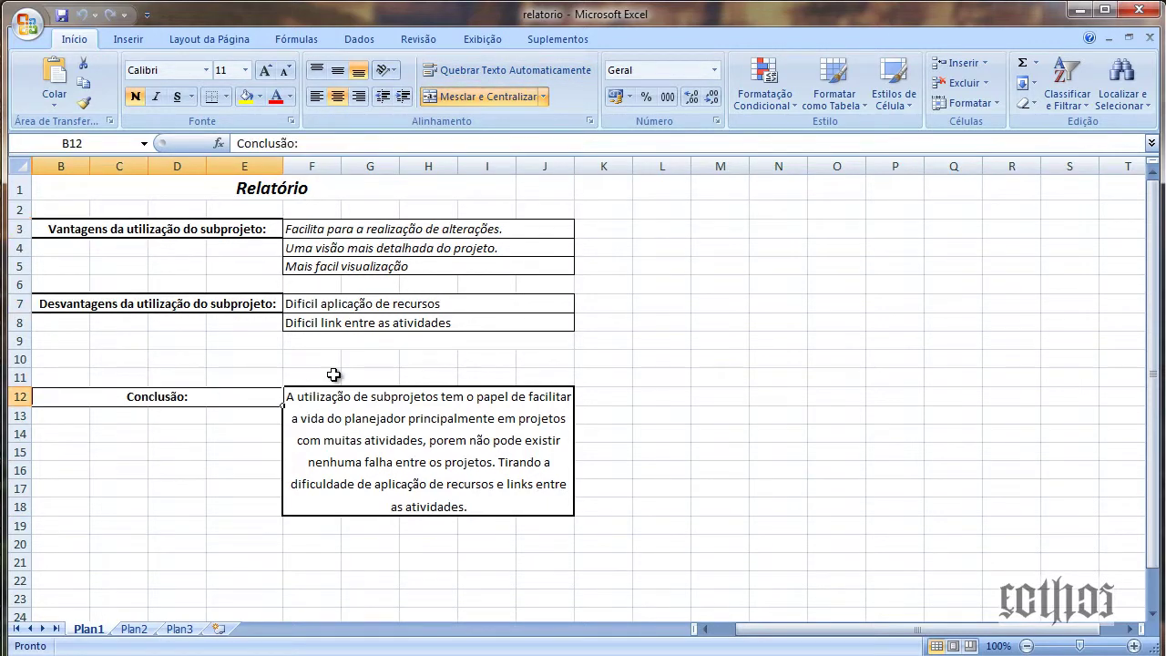
scroll(331, 369, down, 4)
scroll(333, 371, up, 3)
scroll(331, 371, up, 1)
click(223, 236)
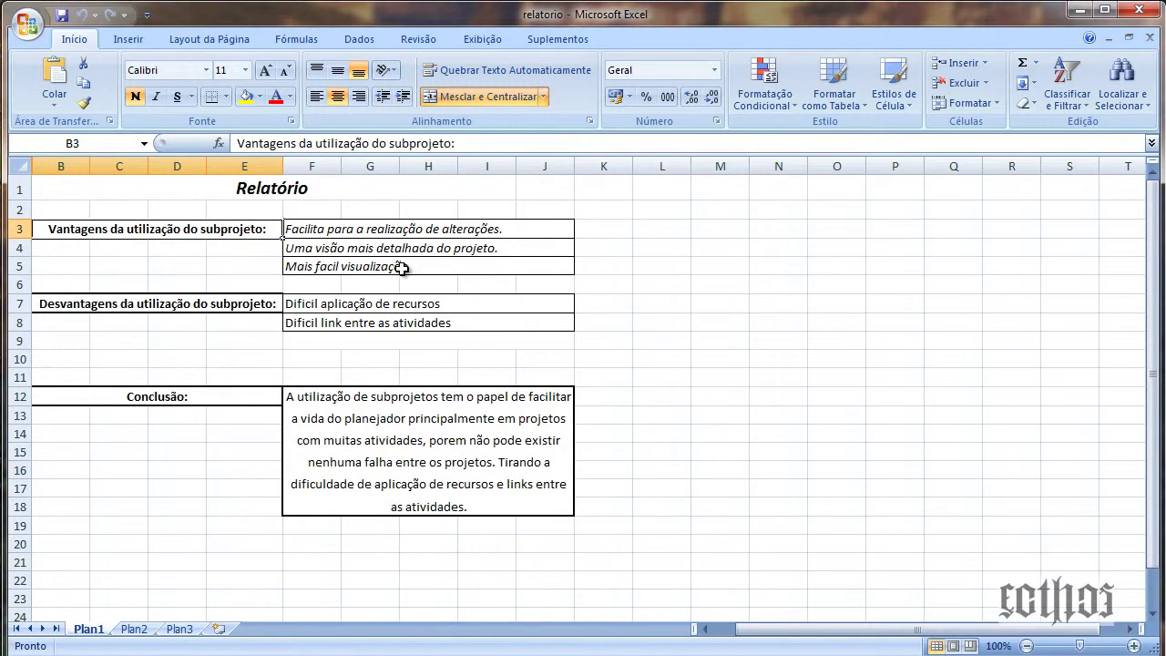
click(514, 254)
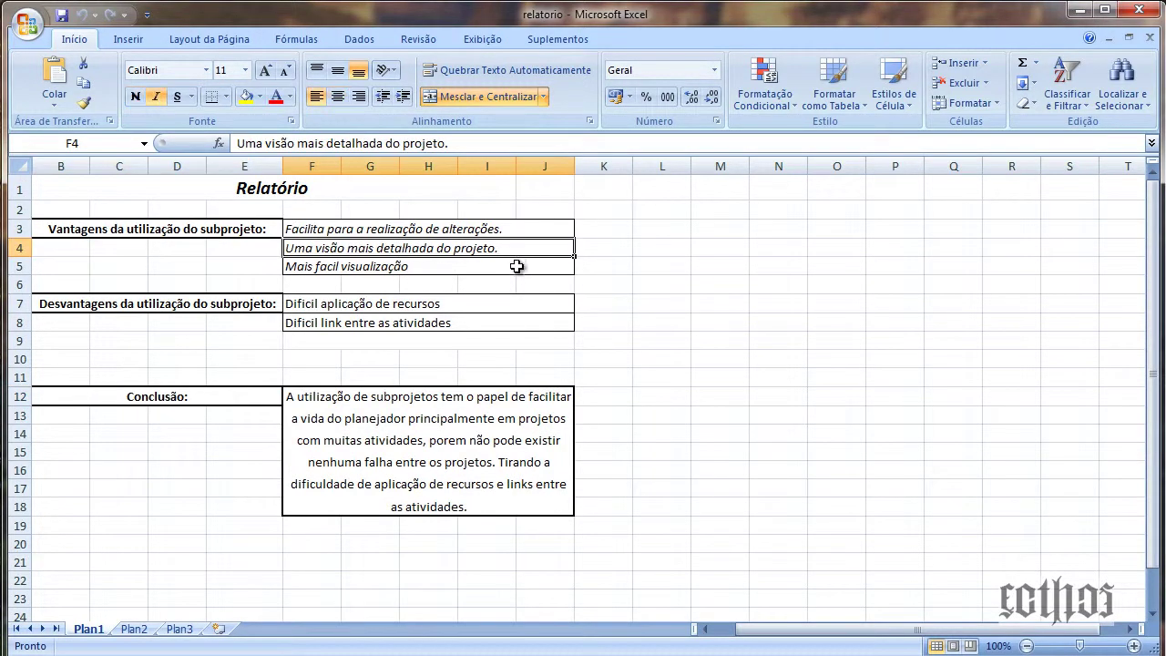
click(517, 267)
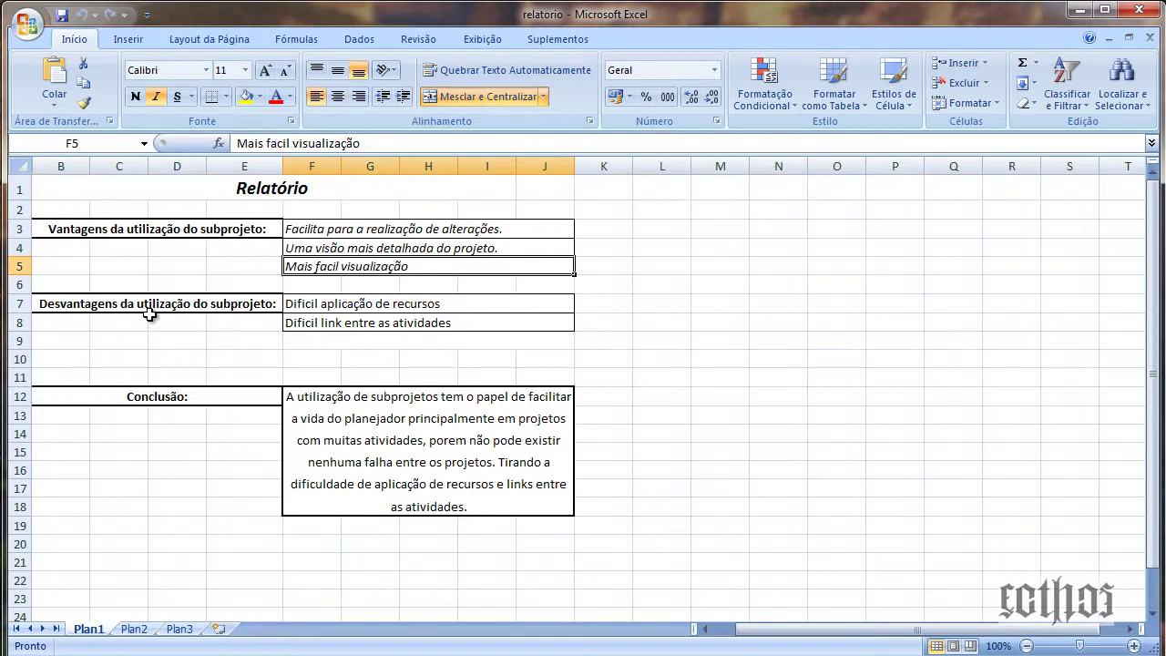
Examine the two disadvantages of using subprojects and the report's conclusion.
click(488, 311)
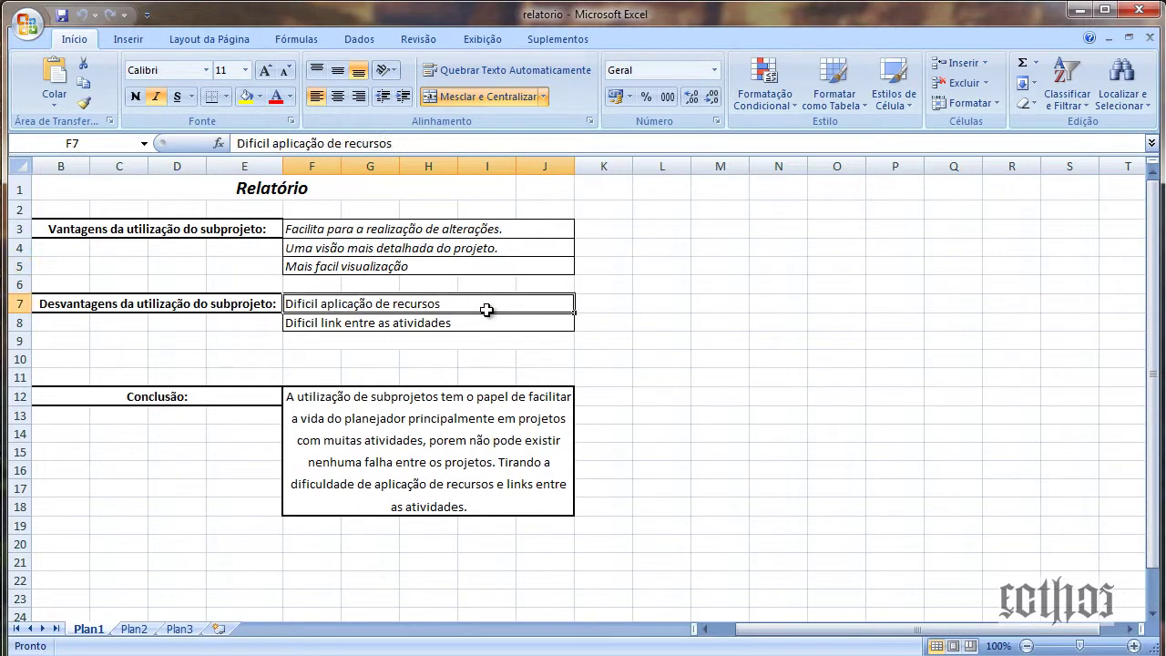
click(491, 330)
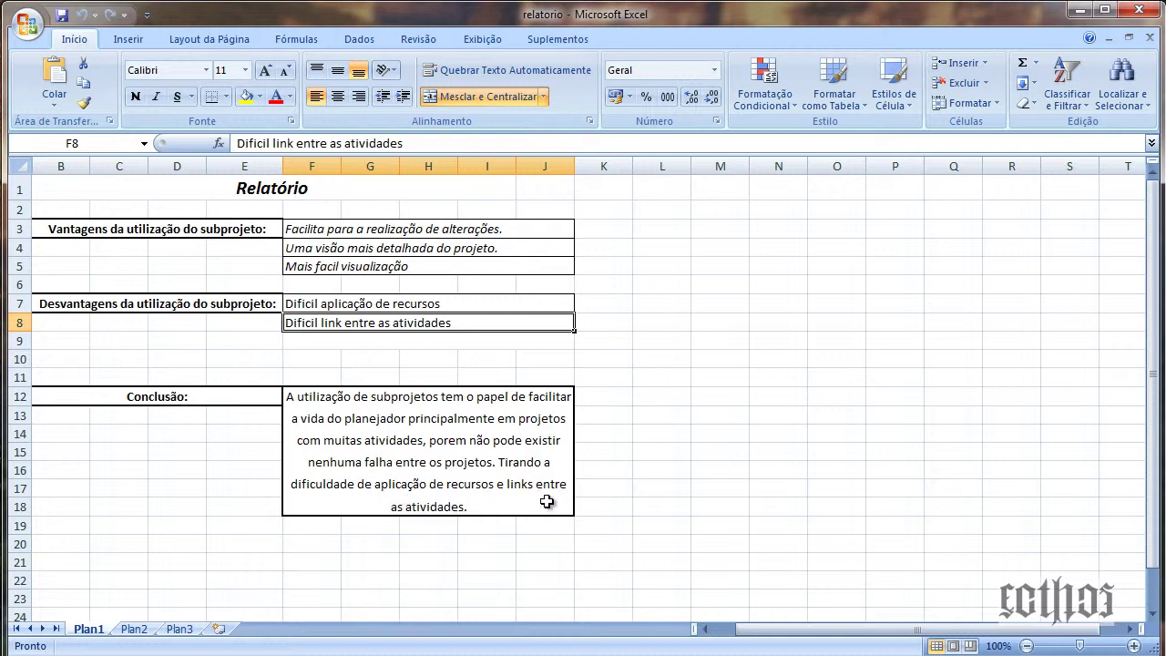
click(504, 507)
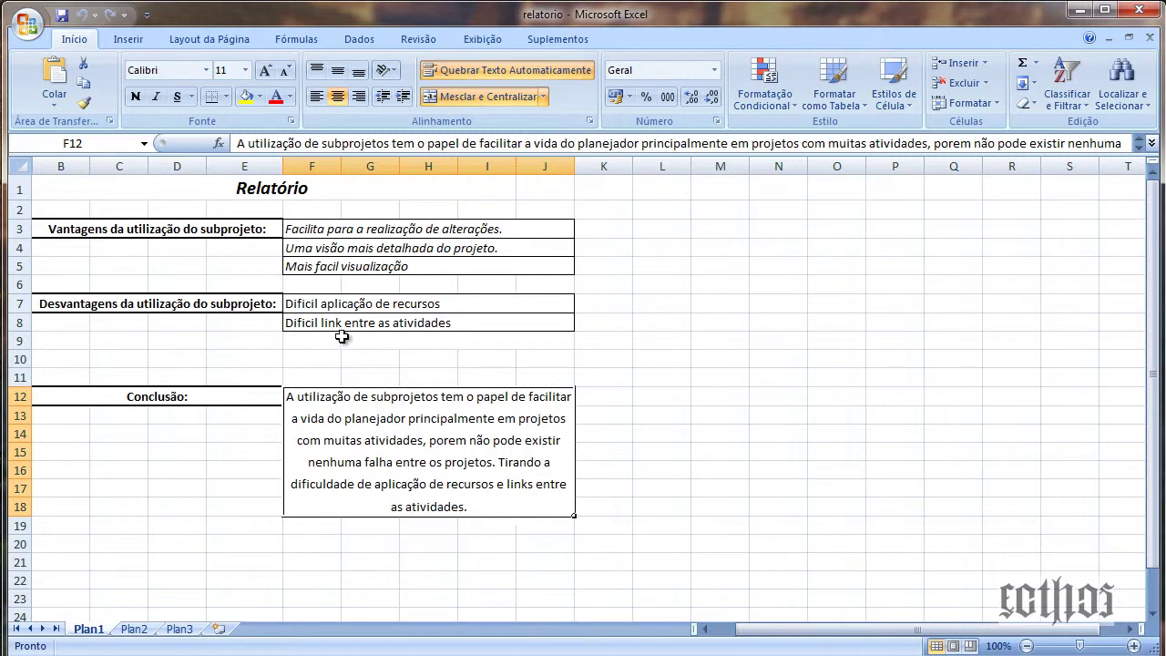
click(458, 308)
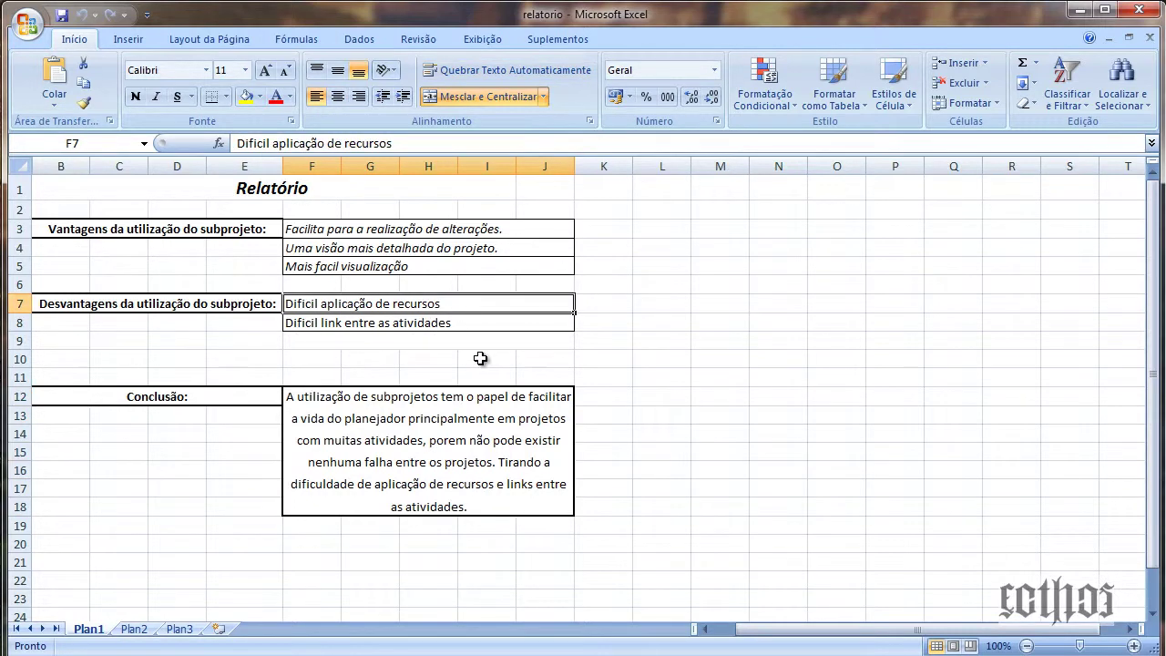
click(419, 322)
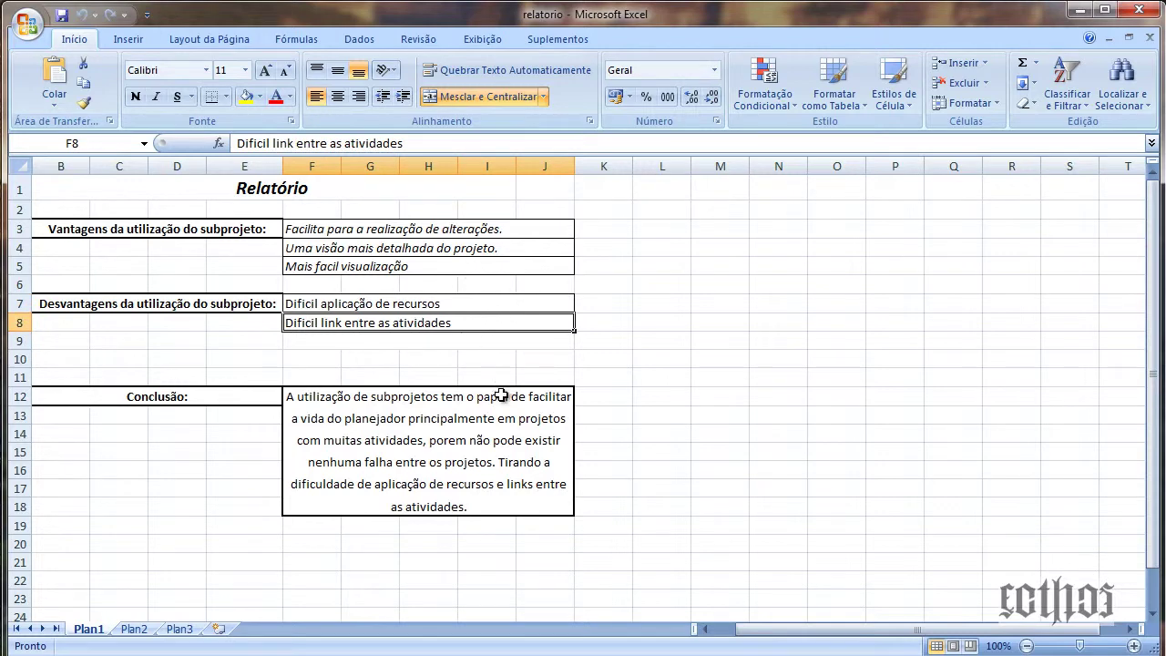
click(486, 423)
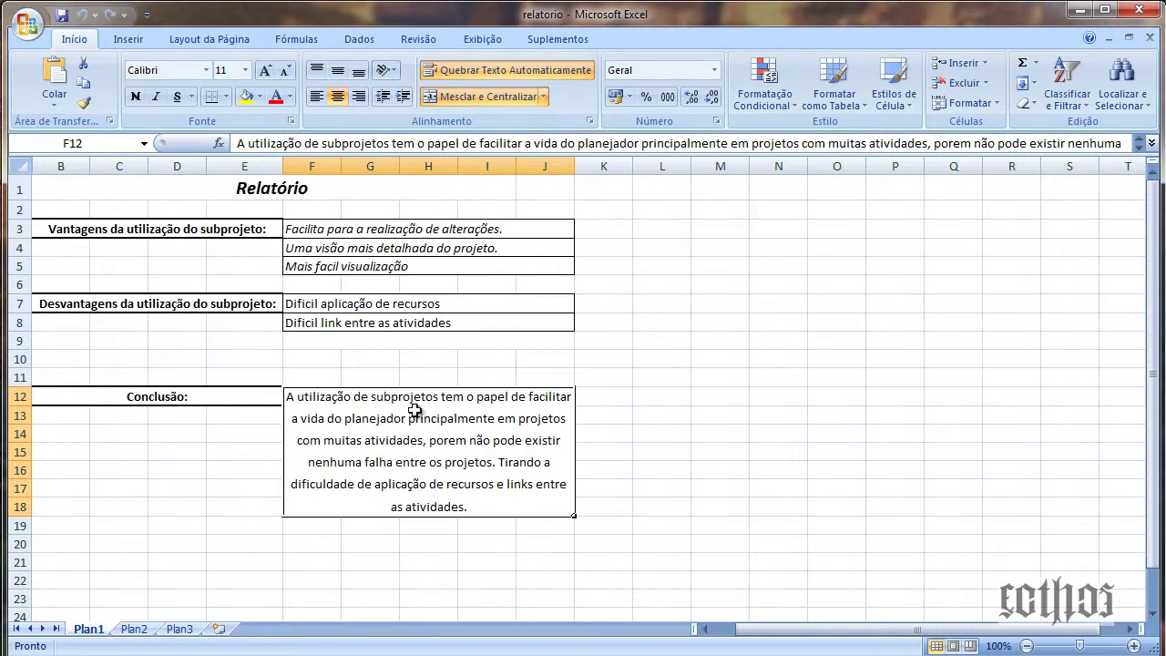
Go back over the three subproject advantages in rows 3 to 5.
click(465, 248)
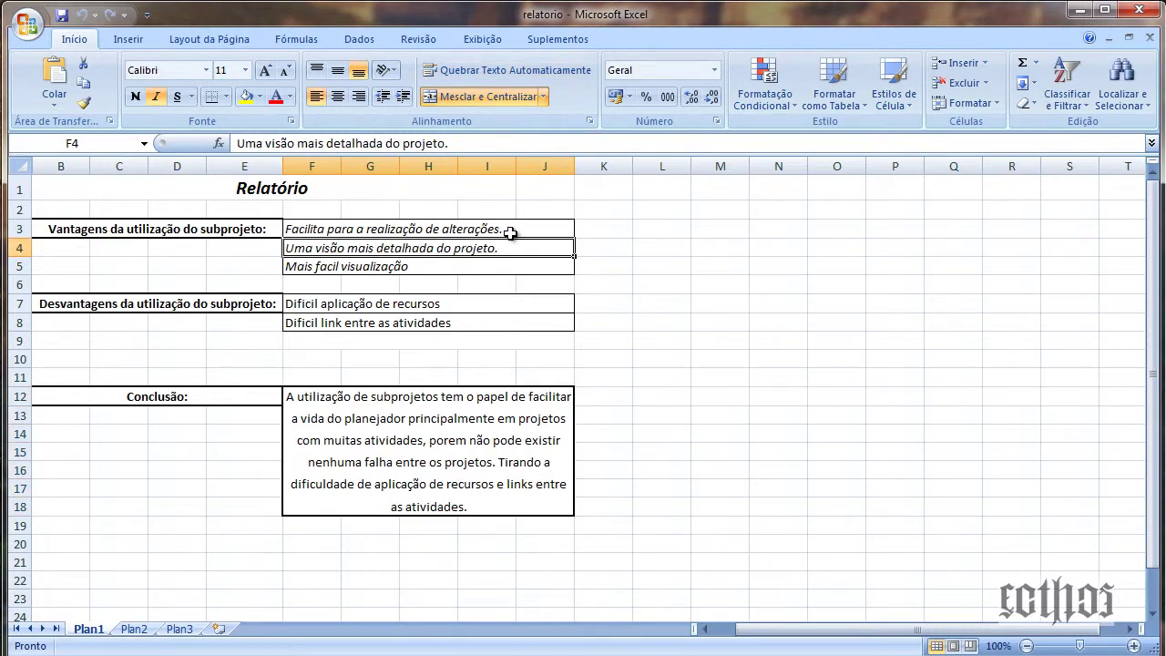
click(509, 233)
click(507, 266)
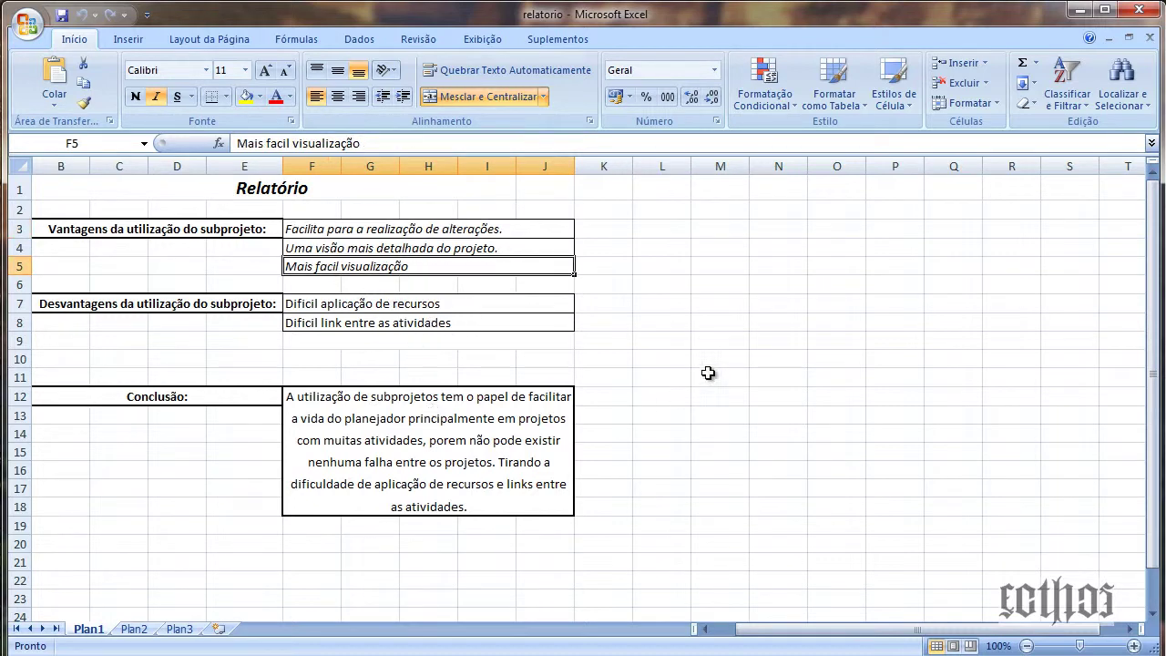
Minimize the report and open Projeto Master.mpp from PIP.zip in Project without opening its resource pool or other files.
click(1076, 11)
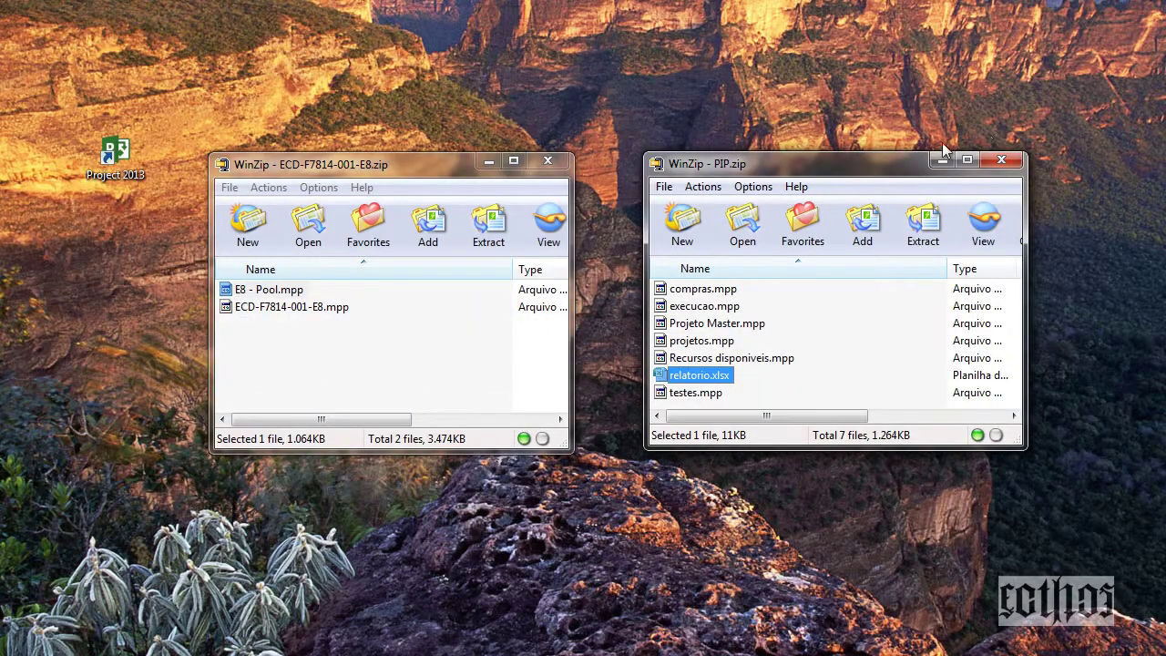
click(724, 342)
drag(726, 326, 115, 155)
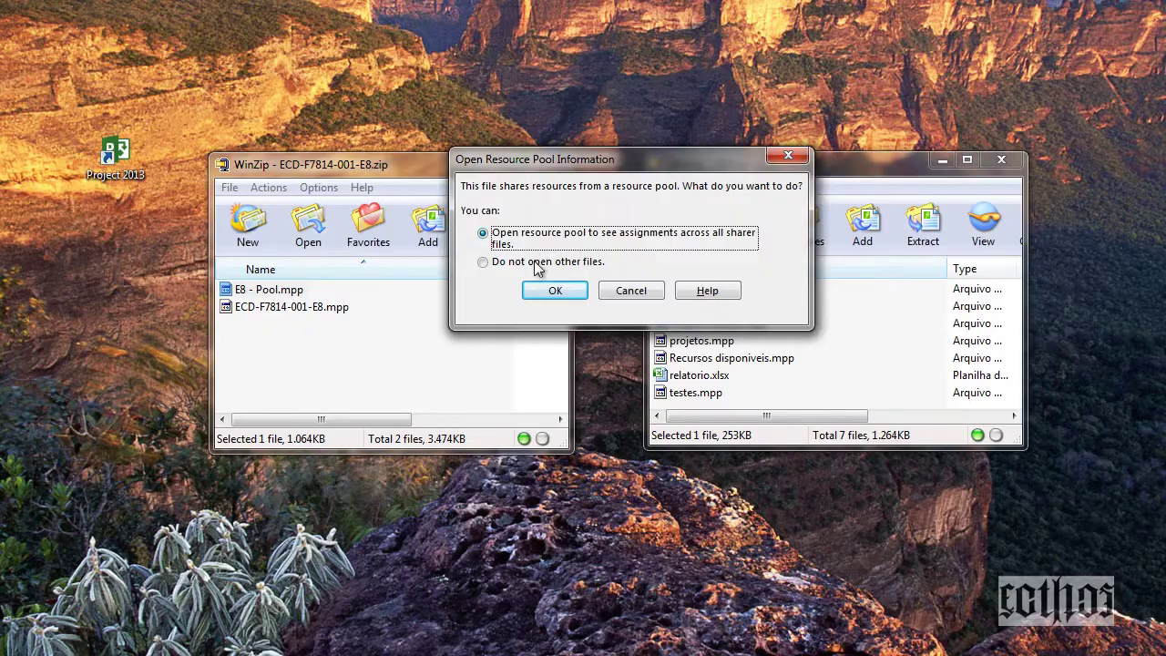
click(538, 262)
click(555, 290)
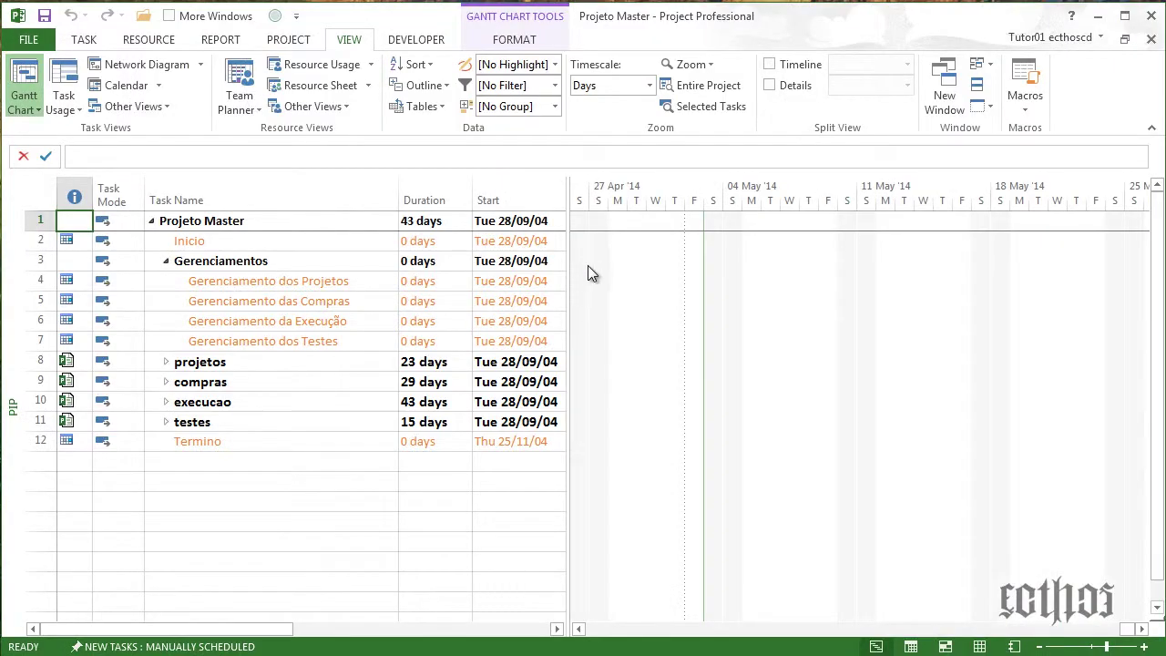
Collapse the Gerenciamentos summary task and try to expand the projetos subproject, dismissing the search for its file.
click(167, 264)
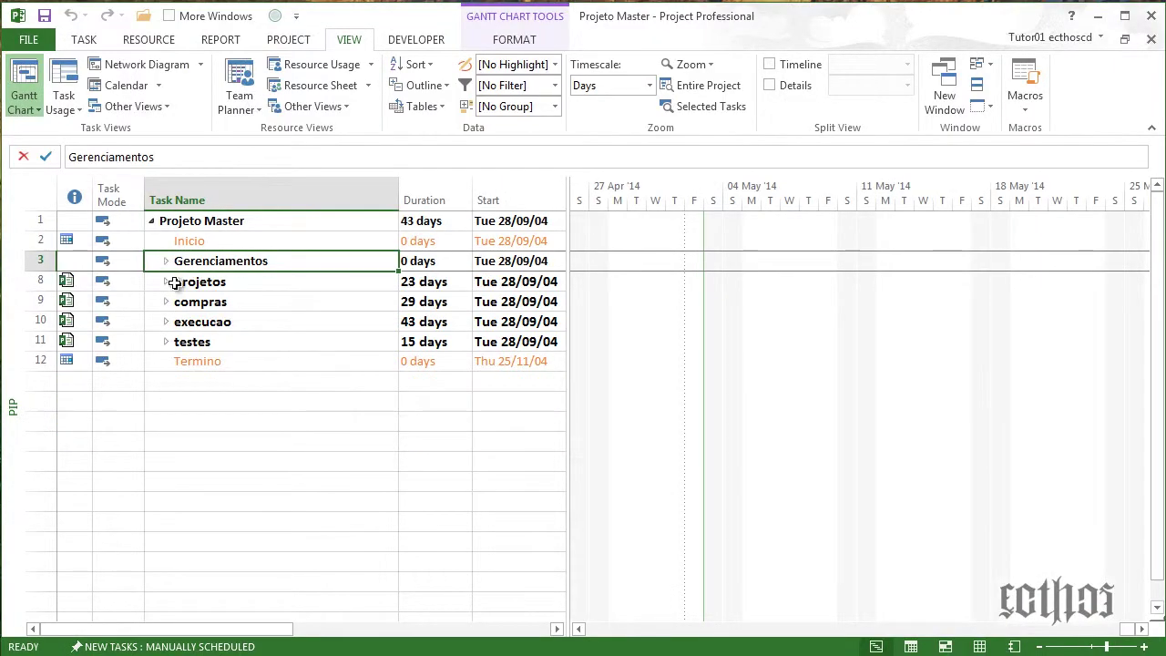
click(167, 282)
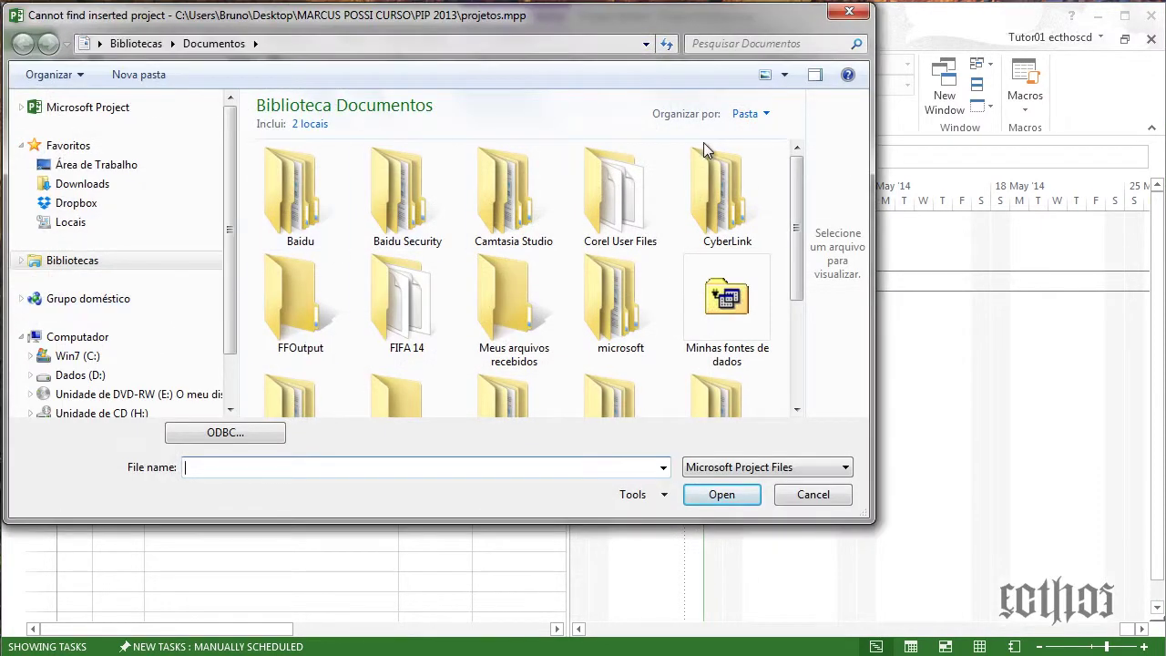
click(849, 11)
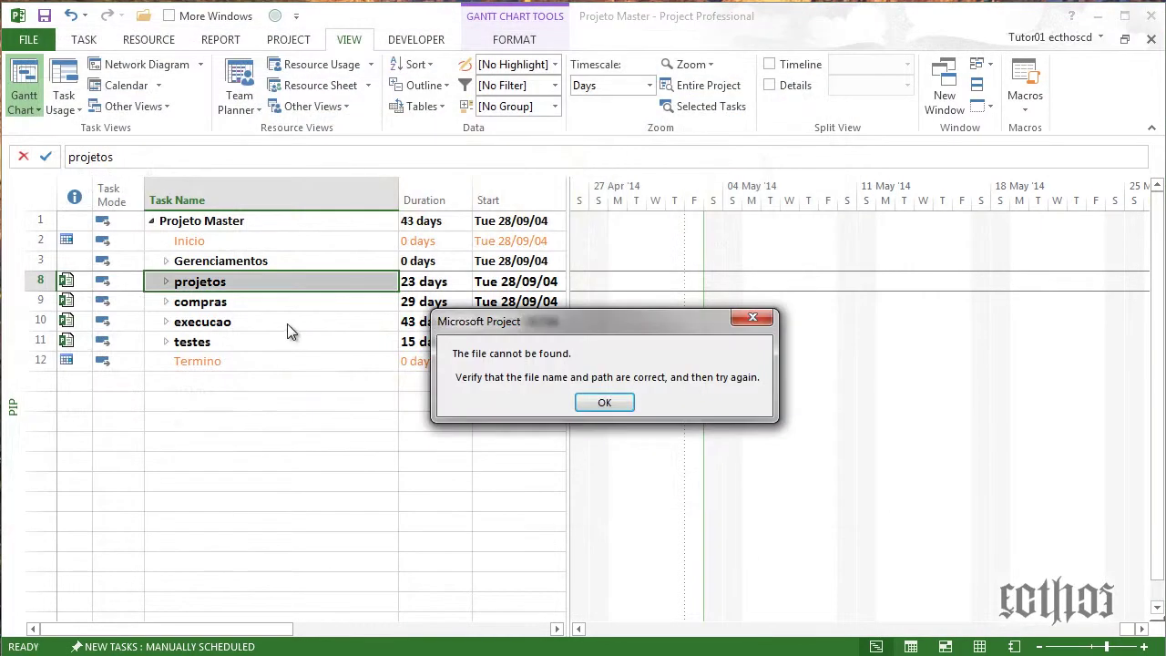
click(583, 402)
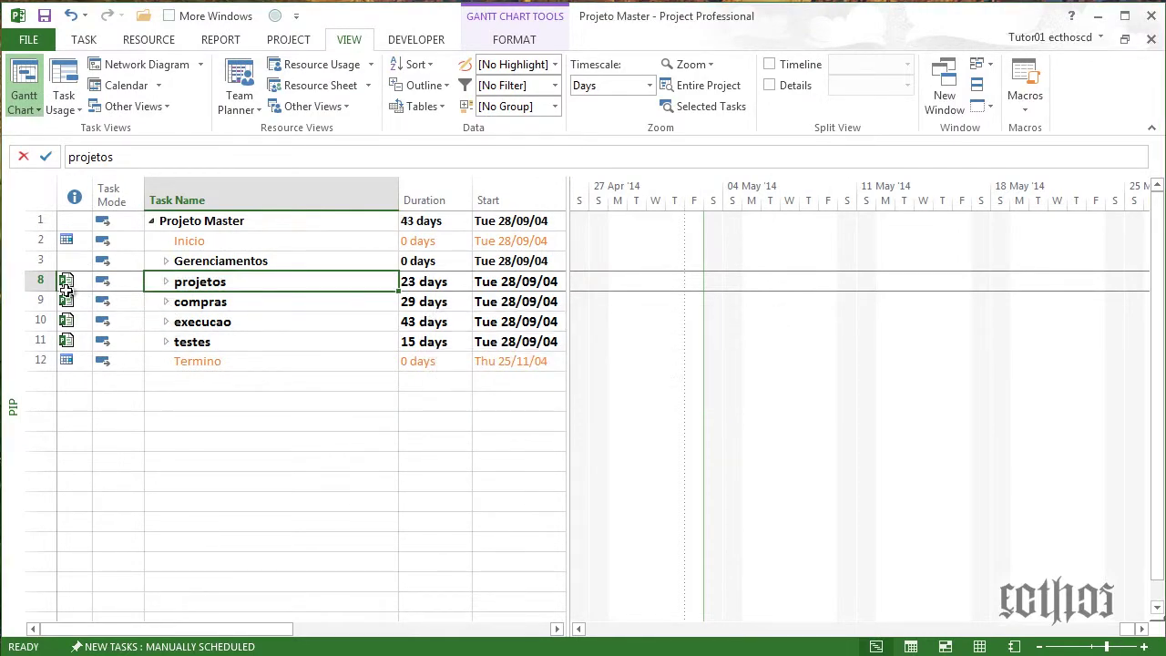
Try to expand the compras subproject, cancelling the search for its source file.
click(169, 303)
click(810, 492)
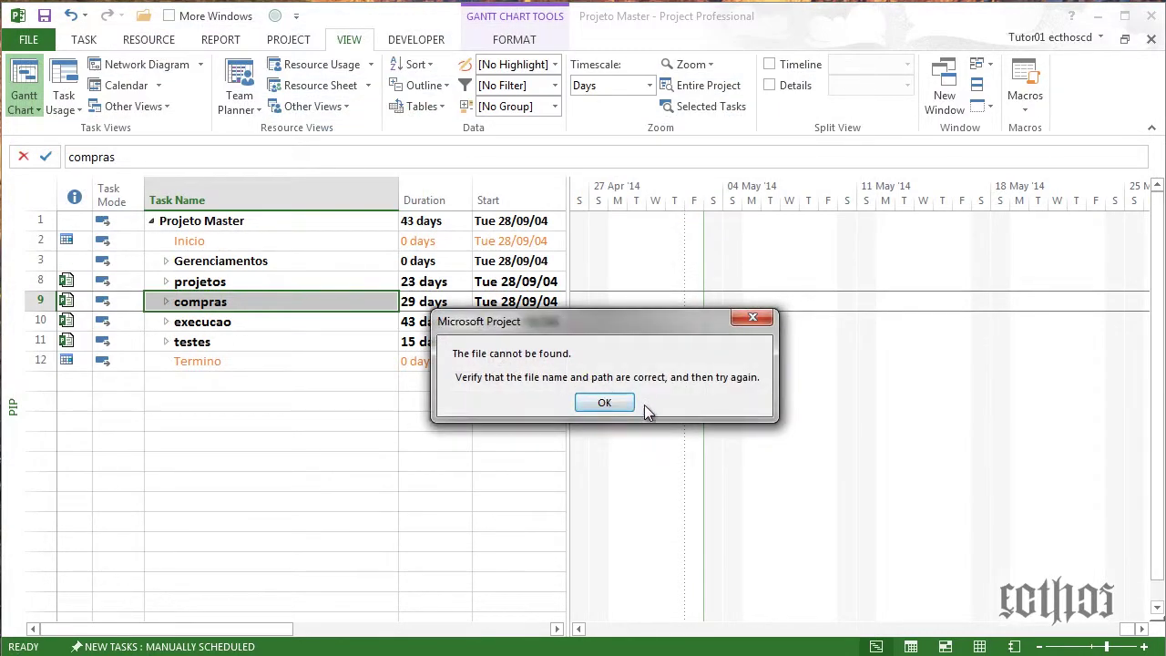
click(588, 404)
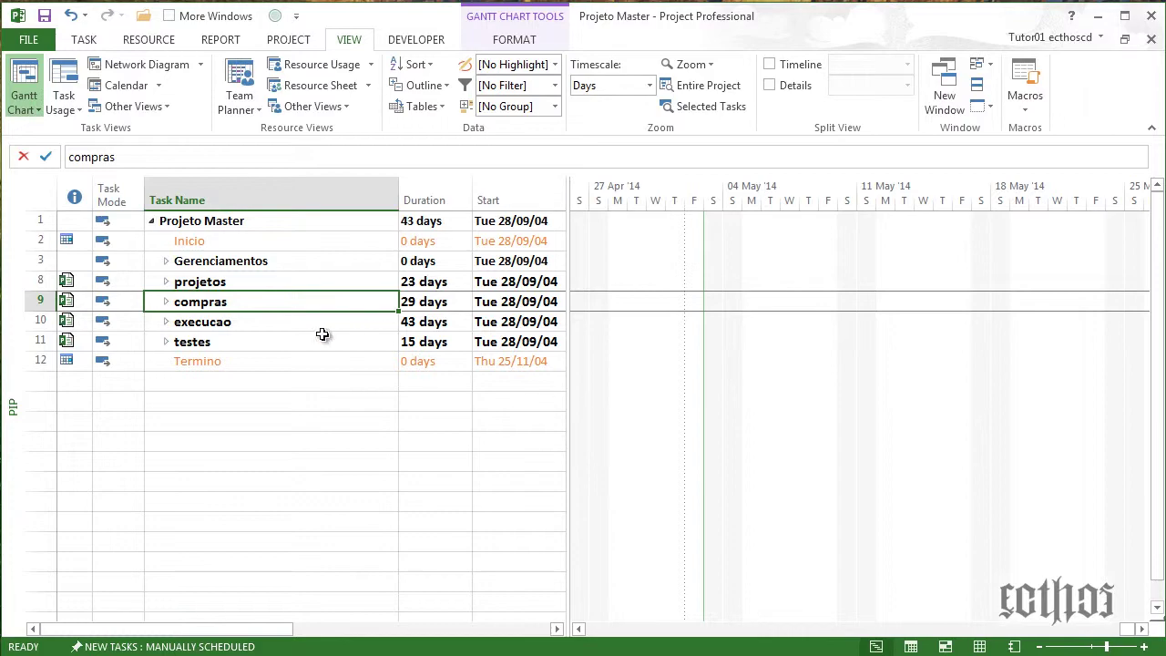
Try to expand the testes and compras subprojects in turn, cancelling the search for each source file.
click(165, 343)
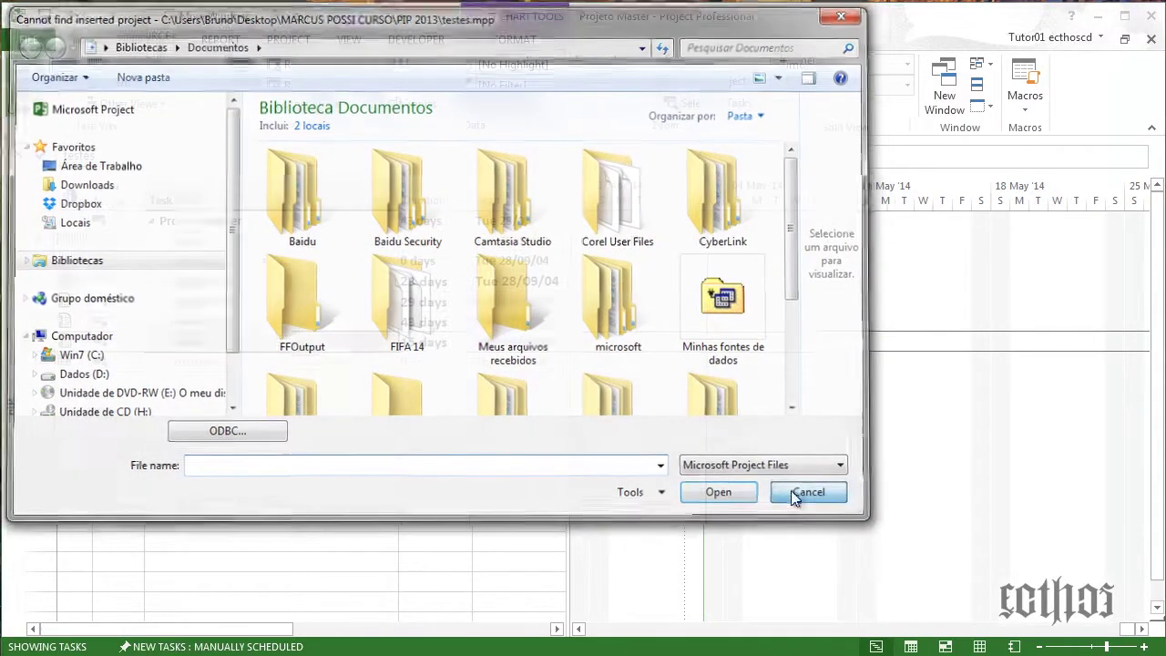
click(791, 492)
click(605, 405)
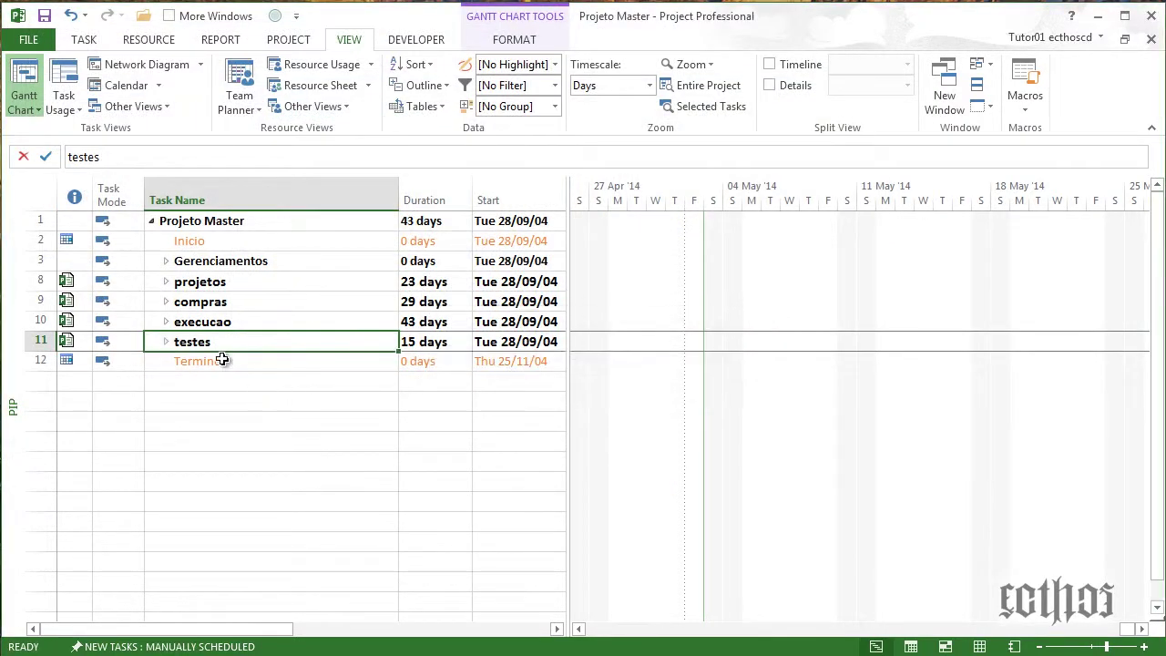
click(162, 298)
click(165, 302)
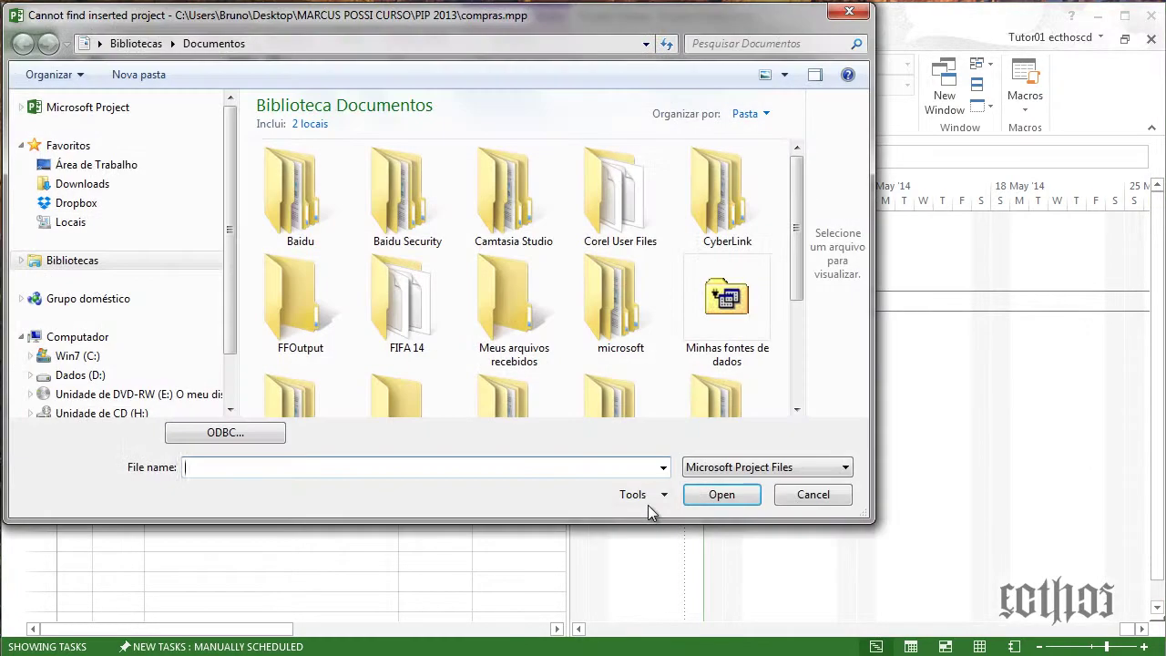
click(811, 495)
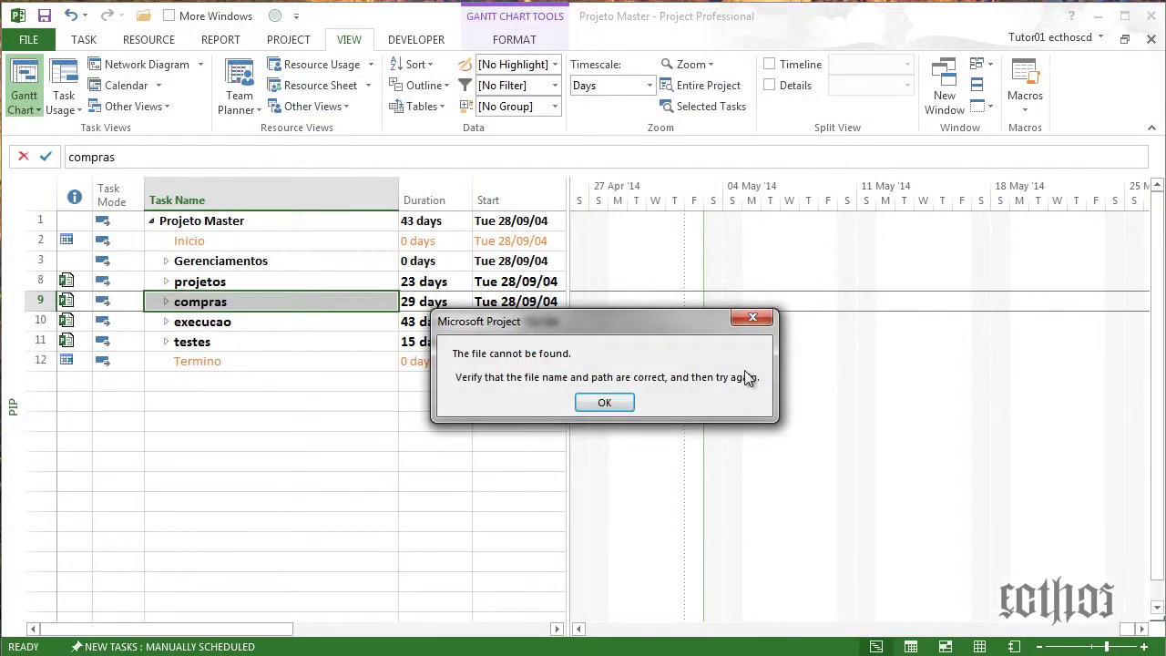
click(604, 408)
Widen the task table and set Projeto Master to share resources from Recursos disponiveis.mpp, with the pool taking precedence.
drag(567, 299, 827, 287)
click(151, 39)
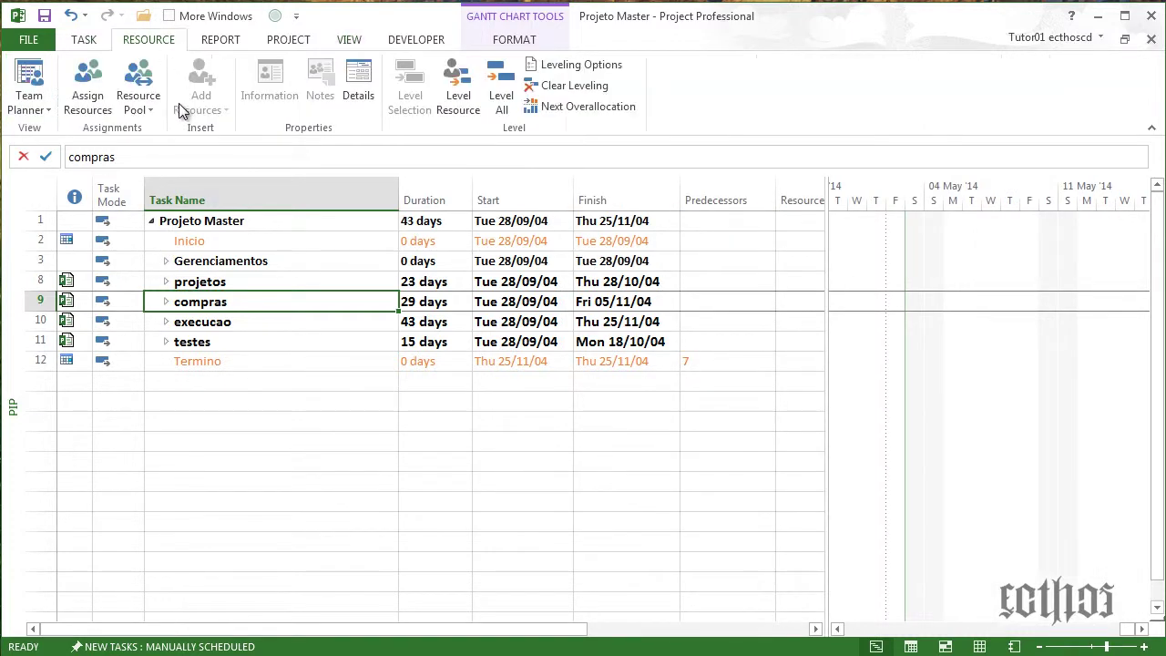
click(138, 101)
click(182, 125)
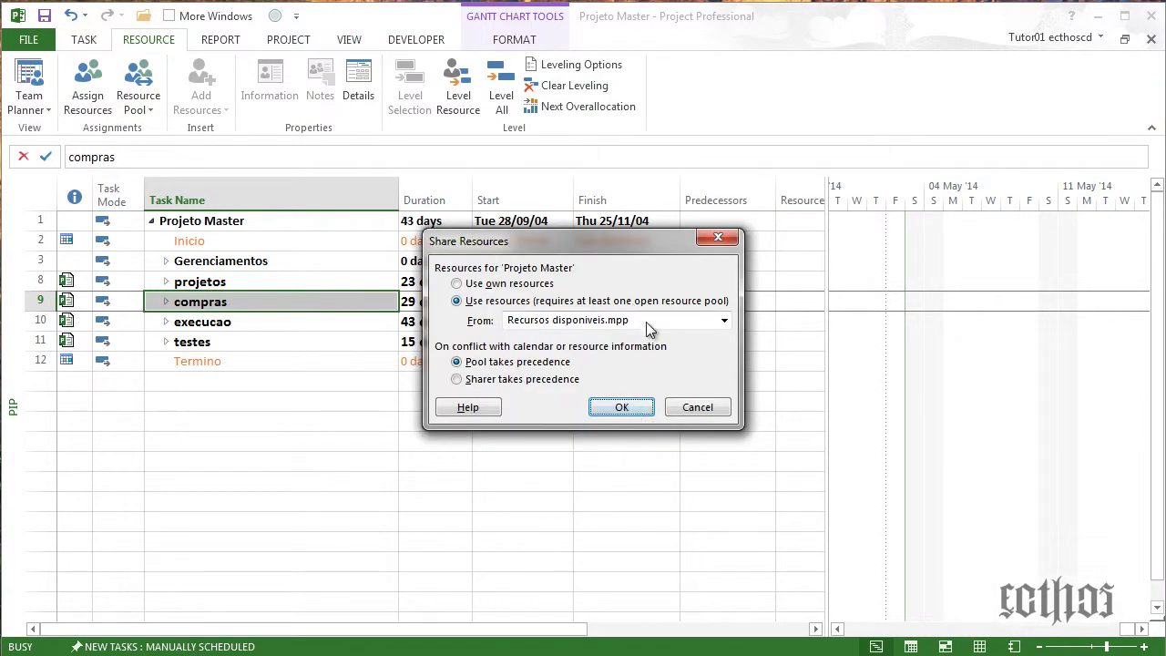
click(725, 321)
click(674, 334)
click(622, 407)
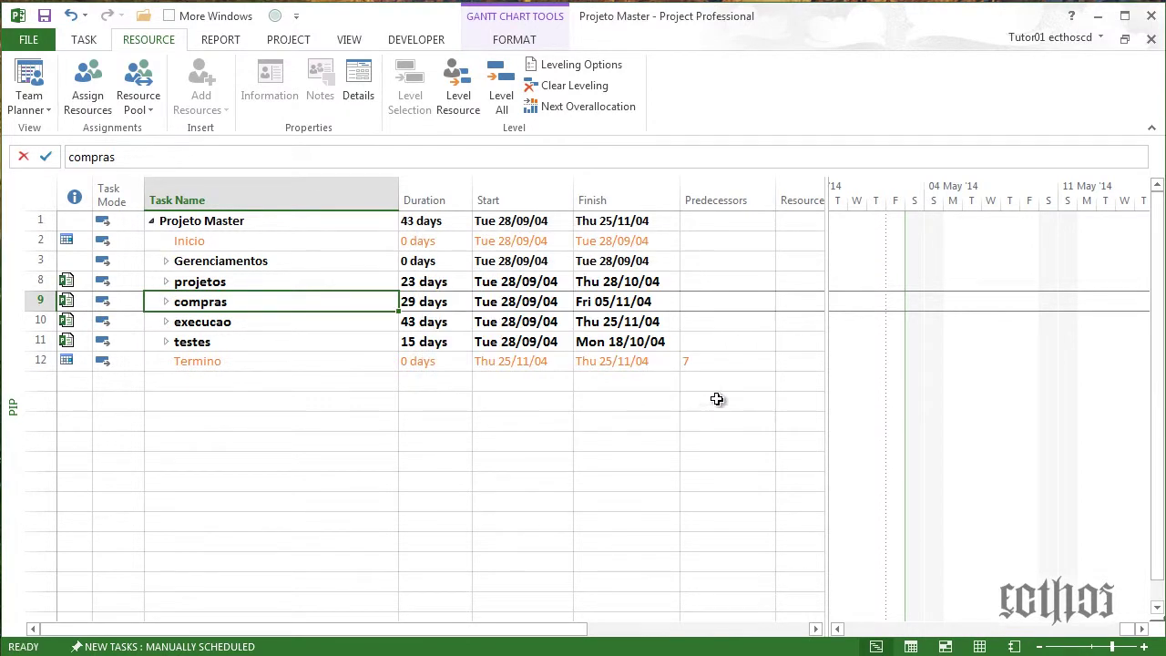
Open the Recursos disponiveis.mpp resource pool from PIP.zip in Project and return to the Projeto Master file.
click(1098, 16)
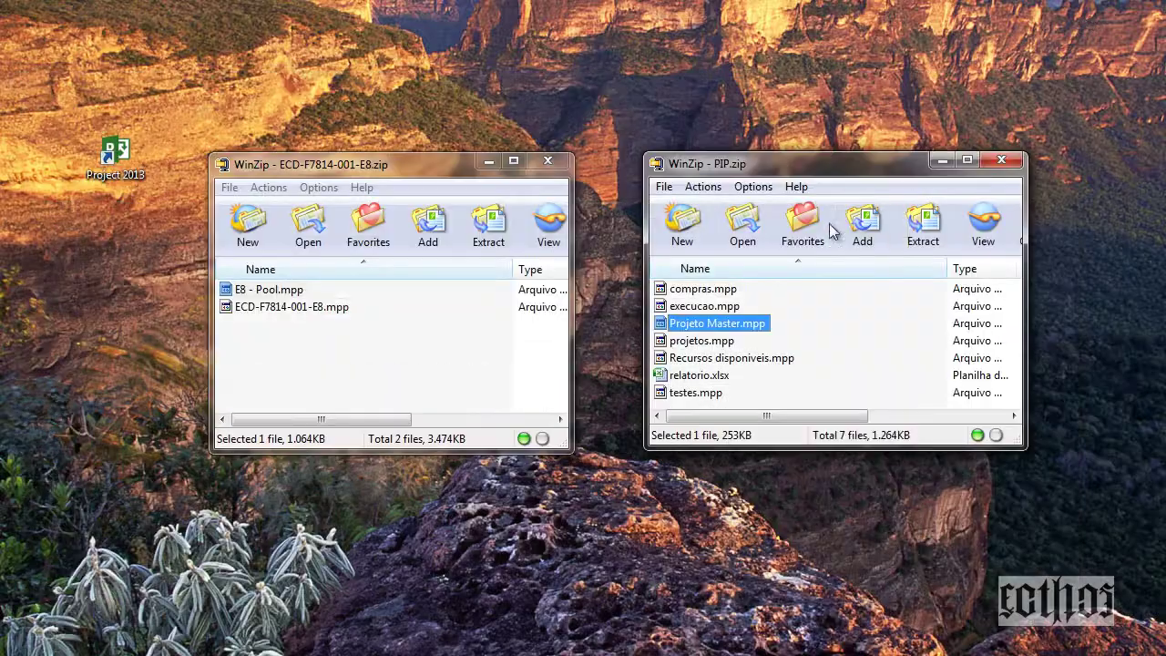
click(727, 358)
drag(714, 366, 143, 160)
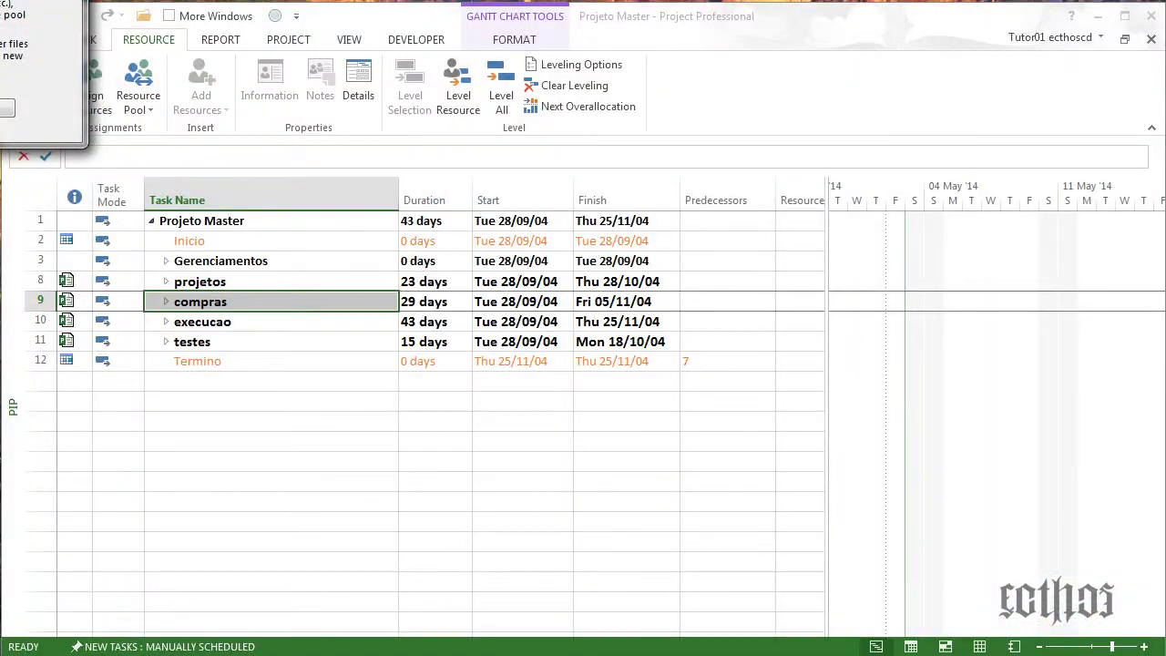
click(629, 389)
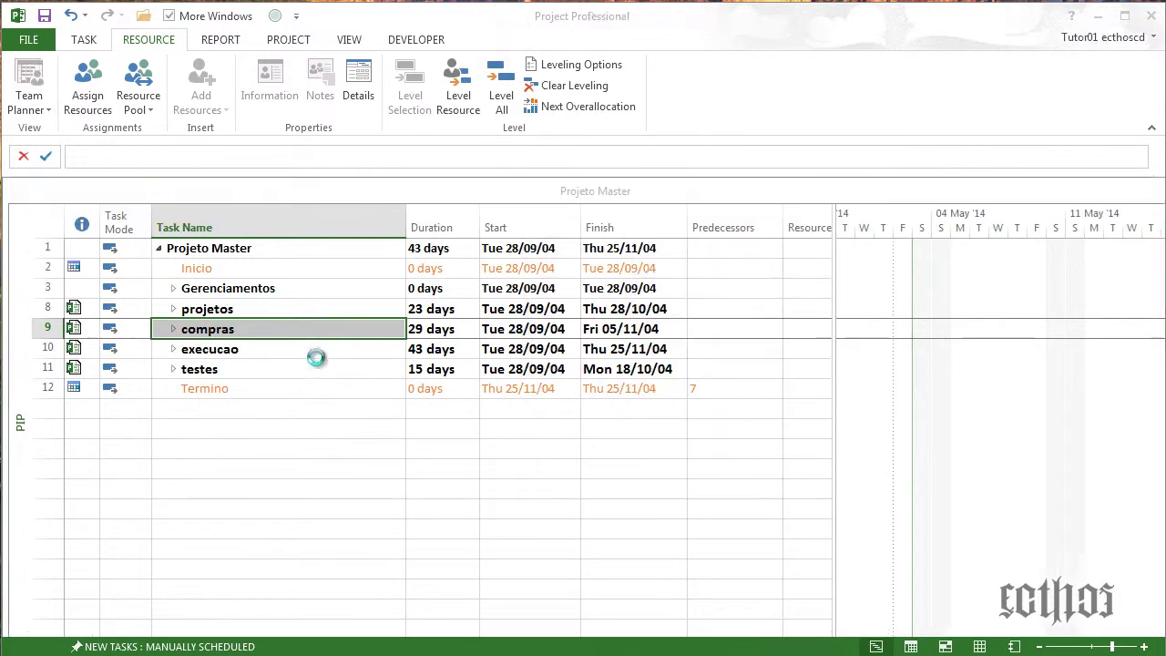
click(276, 15)
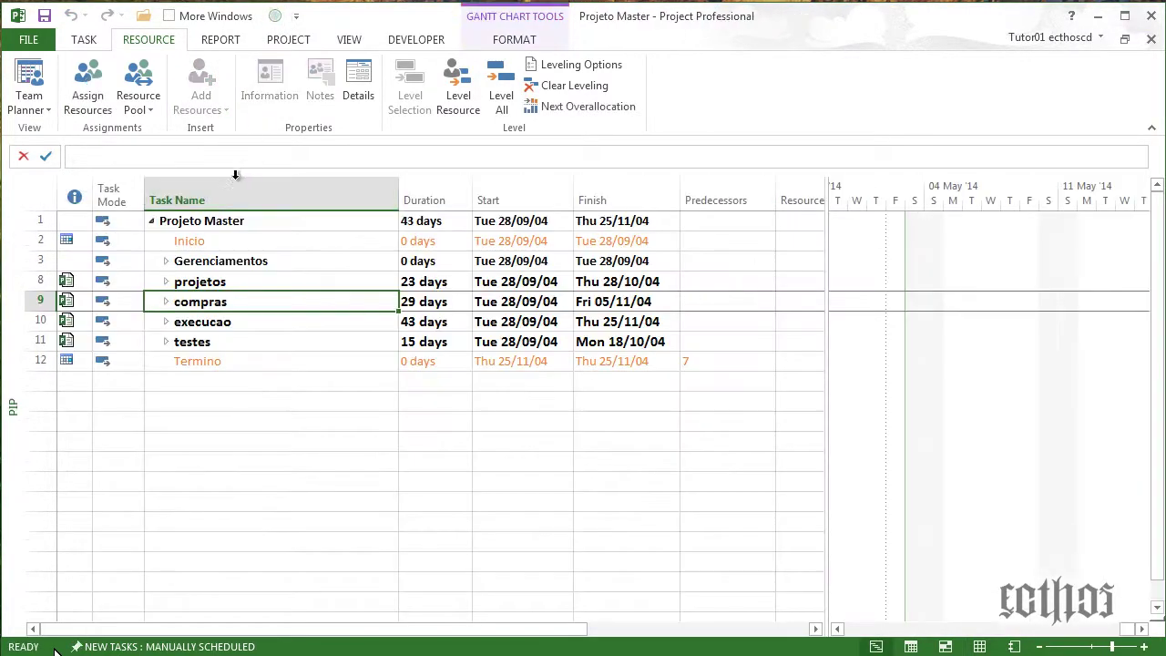
Share Projeto Master's resources from the open Recursos disponiveis pool, keeping pool precedence on conflicts.
click(153, 105)
click(195, 151)
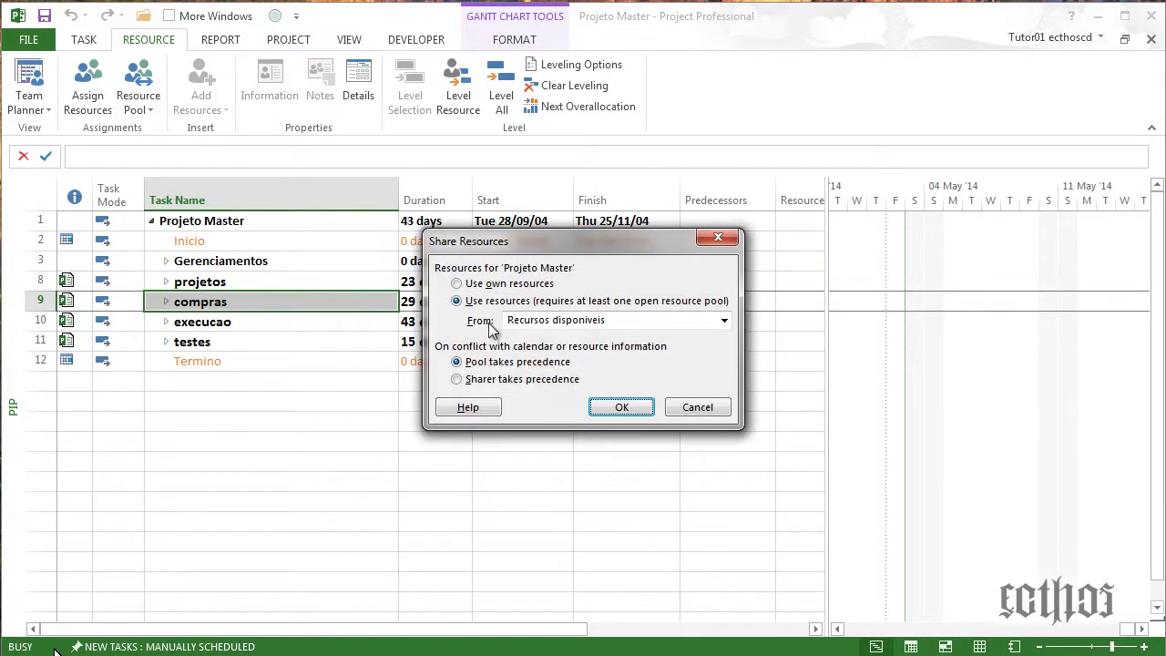
click(543, 325)
click(552, 333)
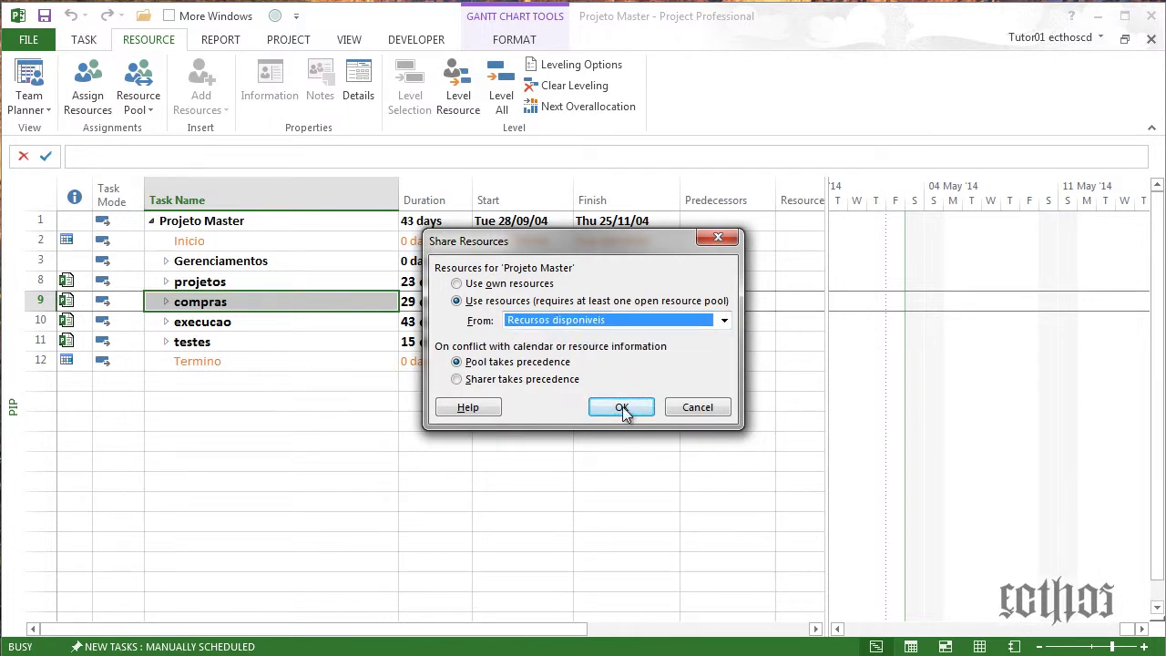
click(621, 407)
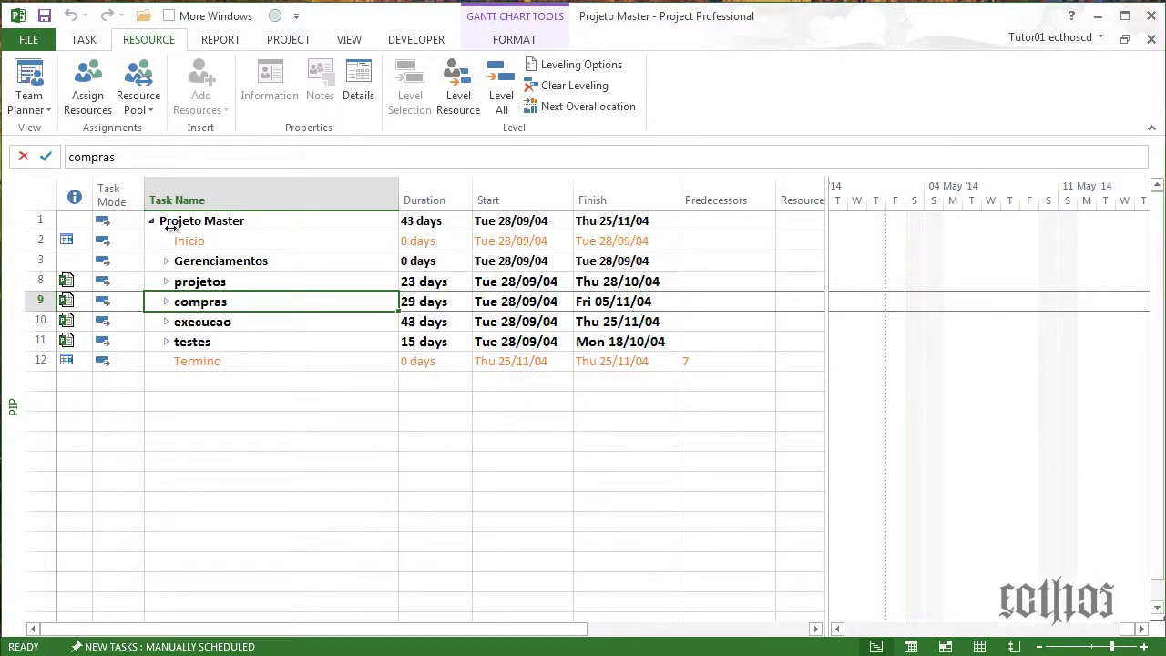
Expand the Gerenciamentos summary task and try to expand the projetos subproject, cancelling the search for its file.
click(165, 263)
click(166, 262)
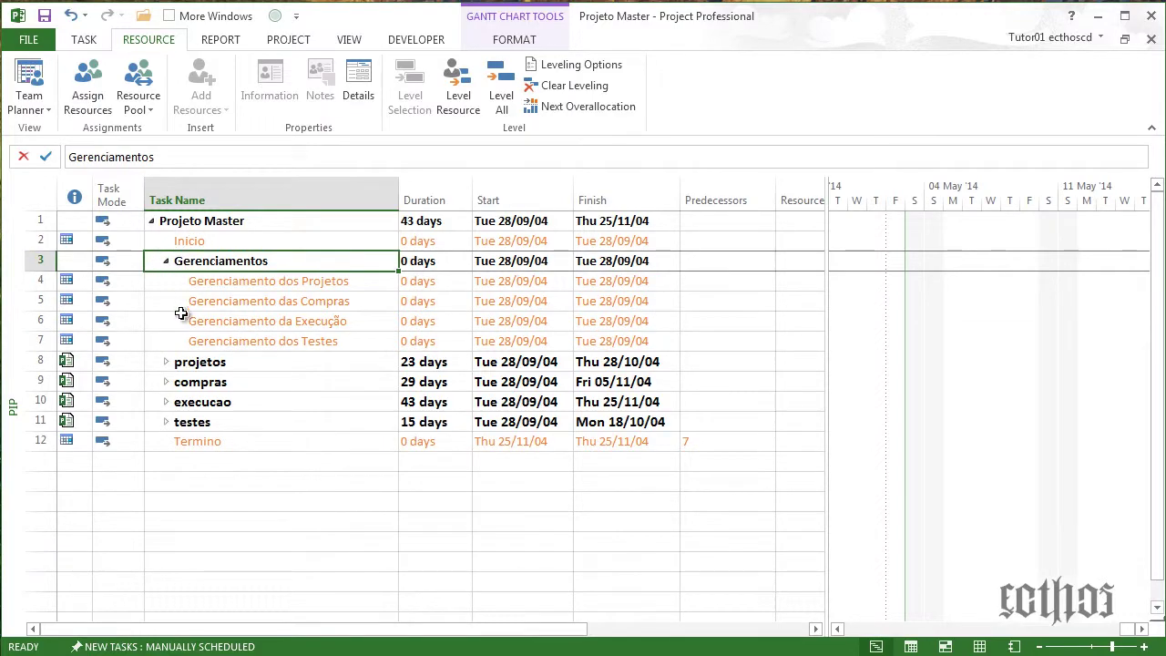
click(165, 362)
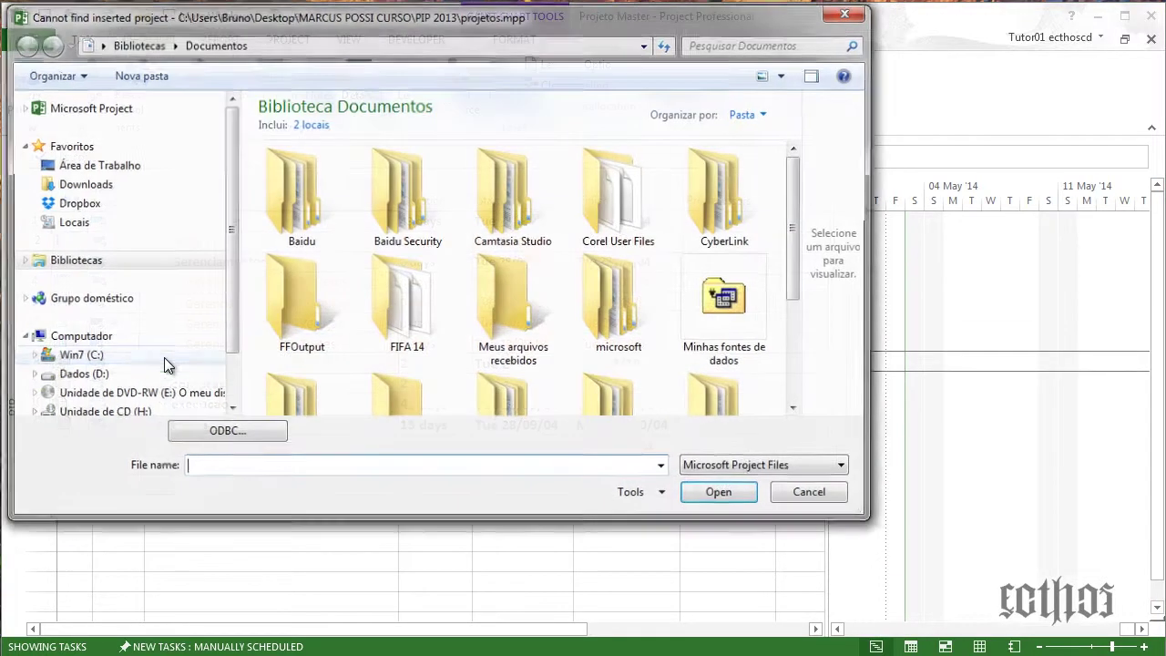
click(806, 497)
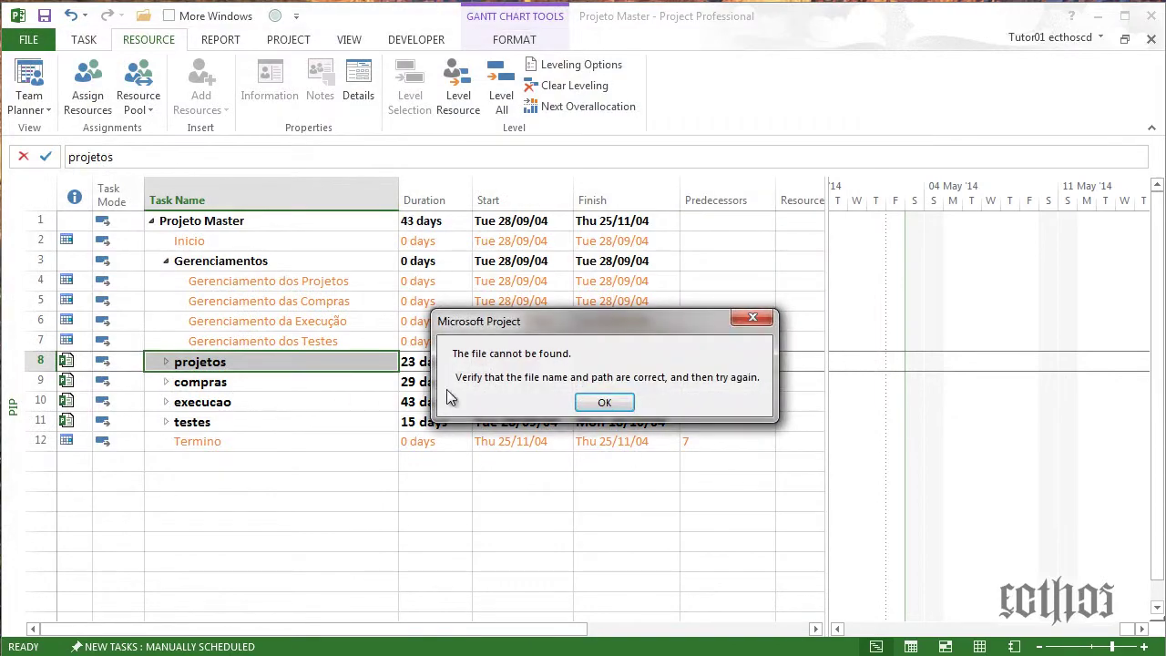
click(602, 406)
Try to expand the execucao subproject, cancelling the search for its source file.
click(167, 403)
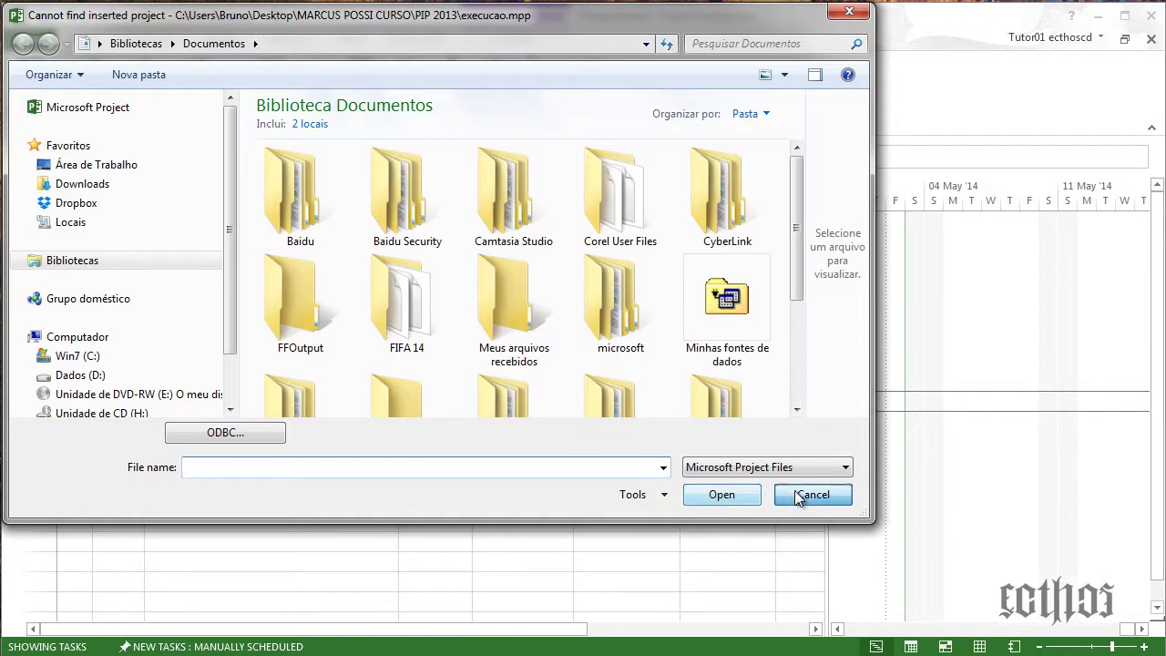
click(802, 497)
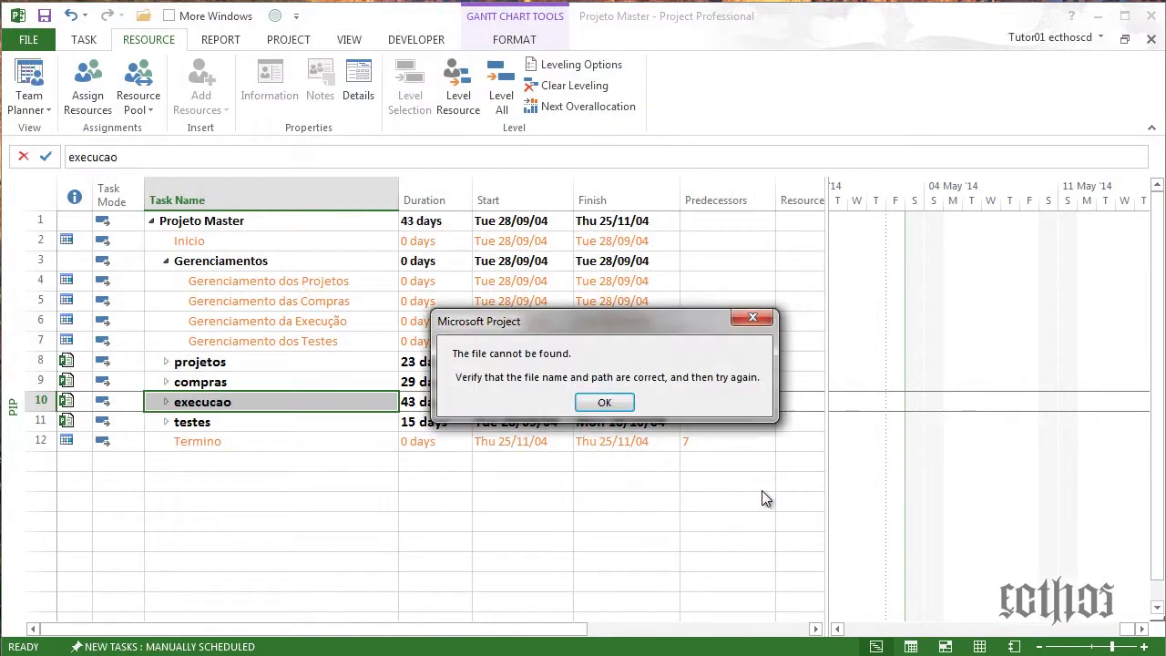
click(603, 402)
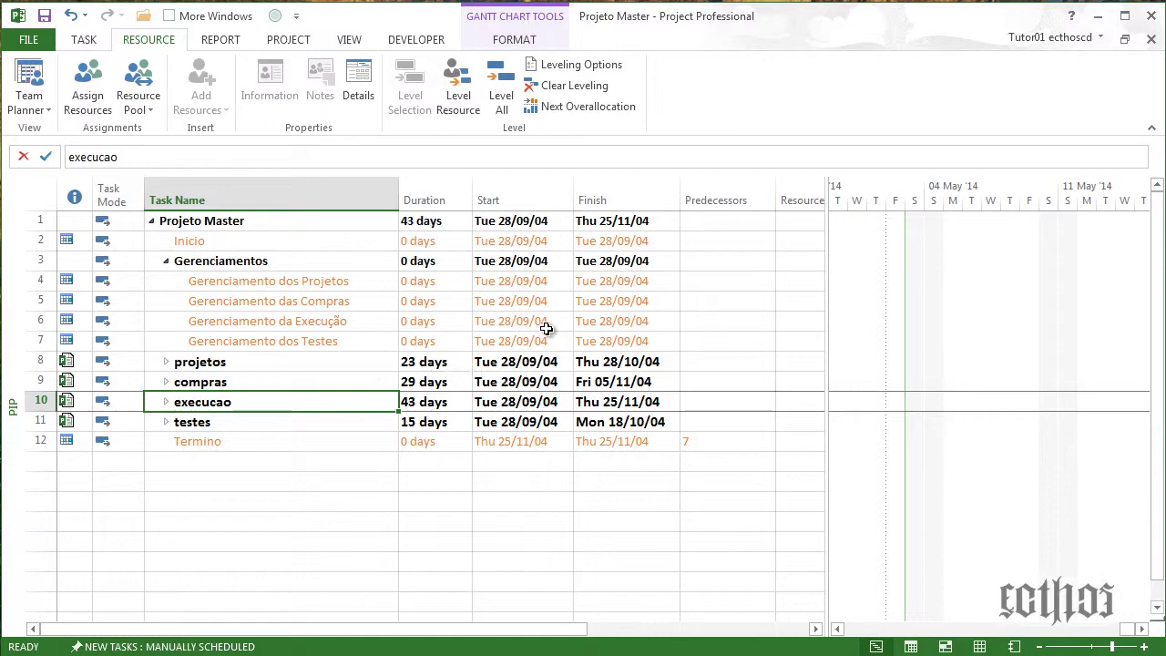
Minimize Project and copy the PIP archive from the E8 folder to the desktop.
click(1094, 20)
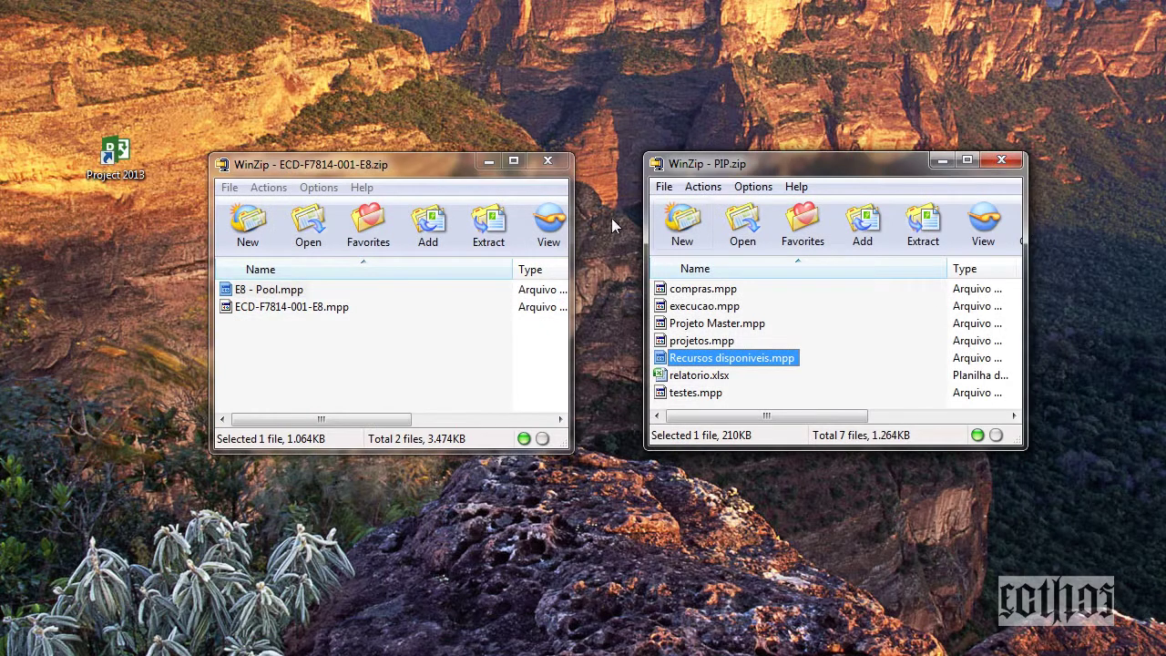
click(726, 291)
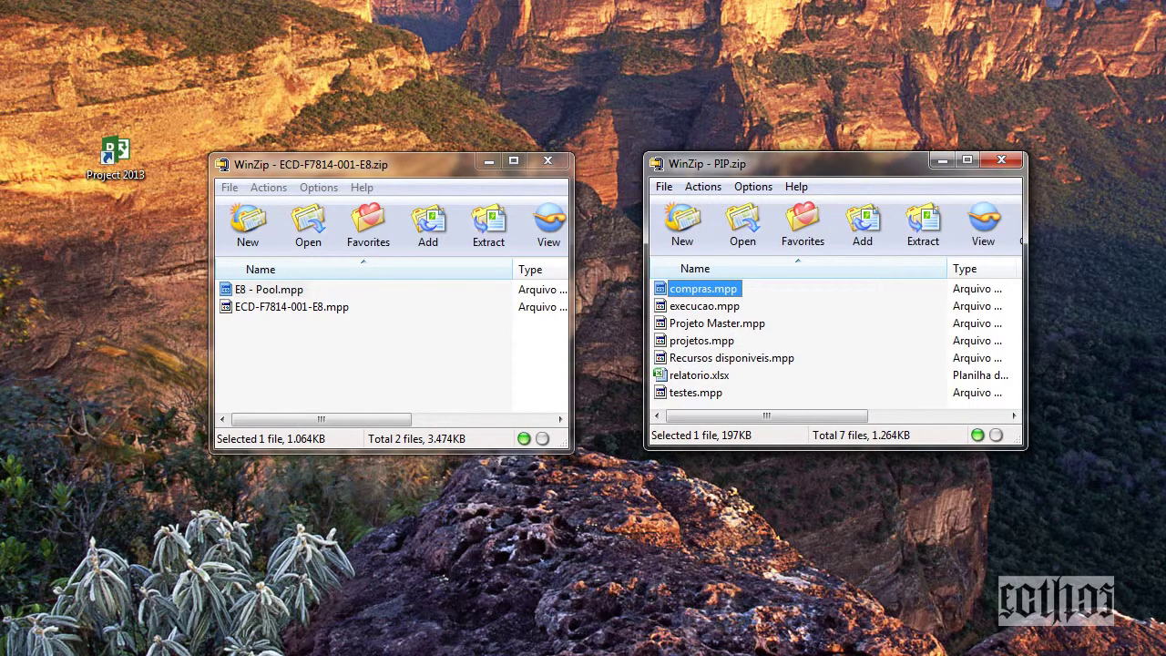
key(alt+Tab)
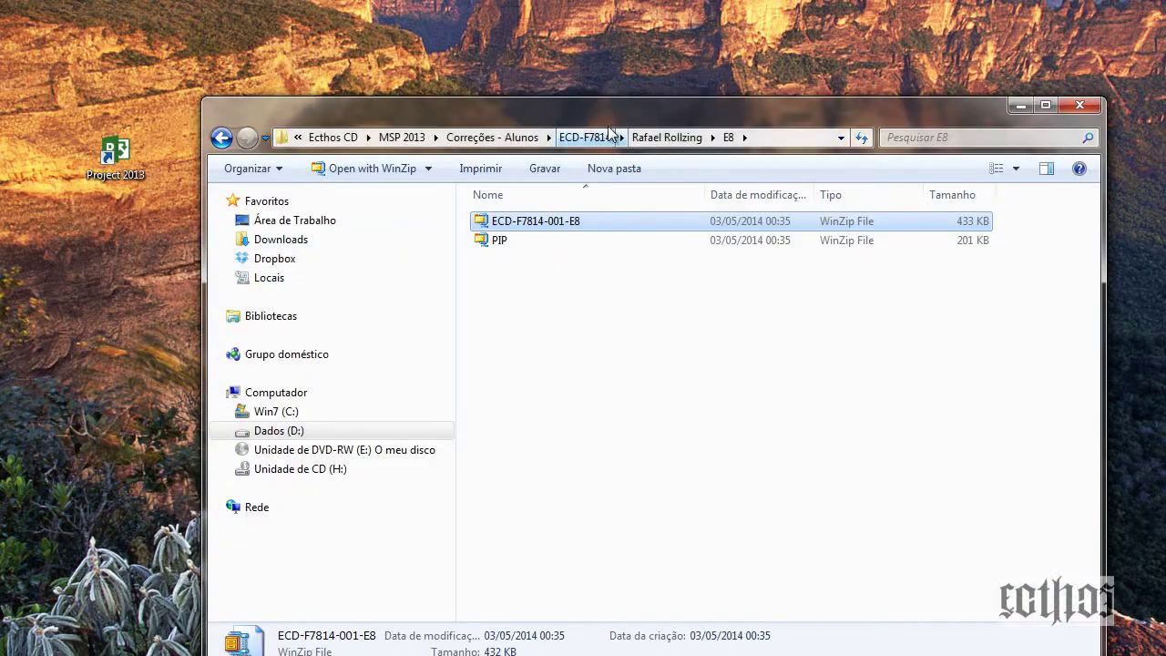
drag(593, 107, 526, 69)
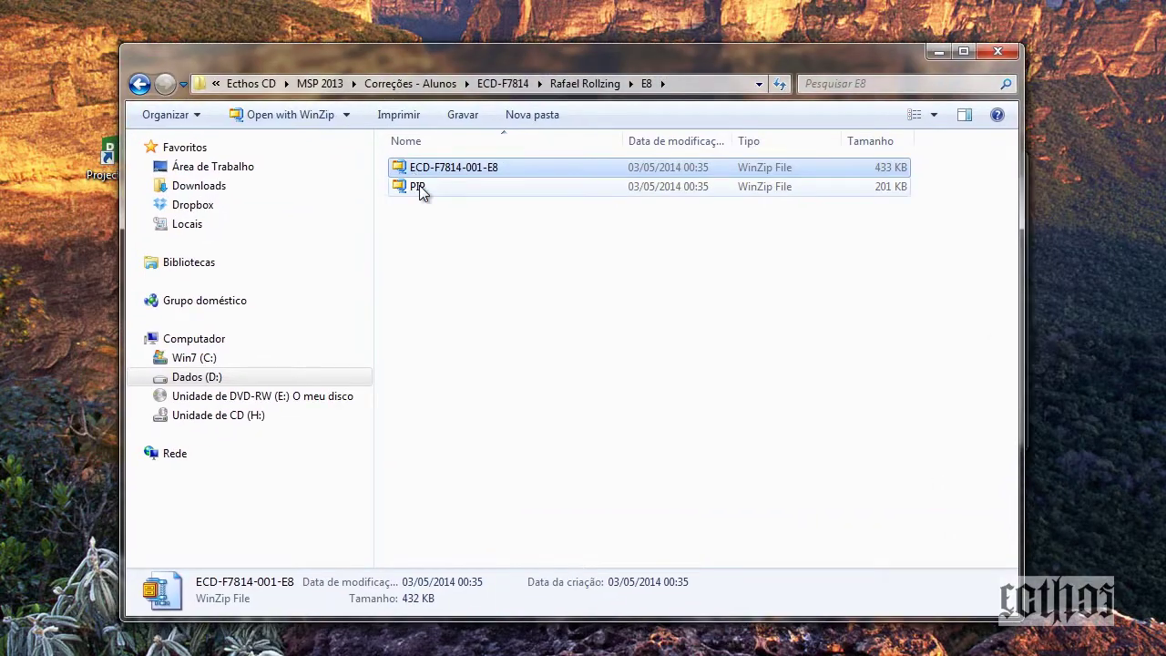
click(419, 185)
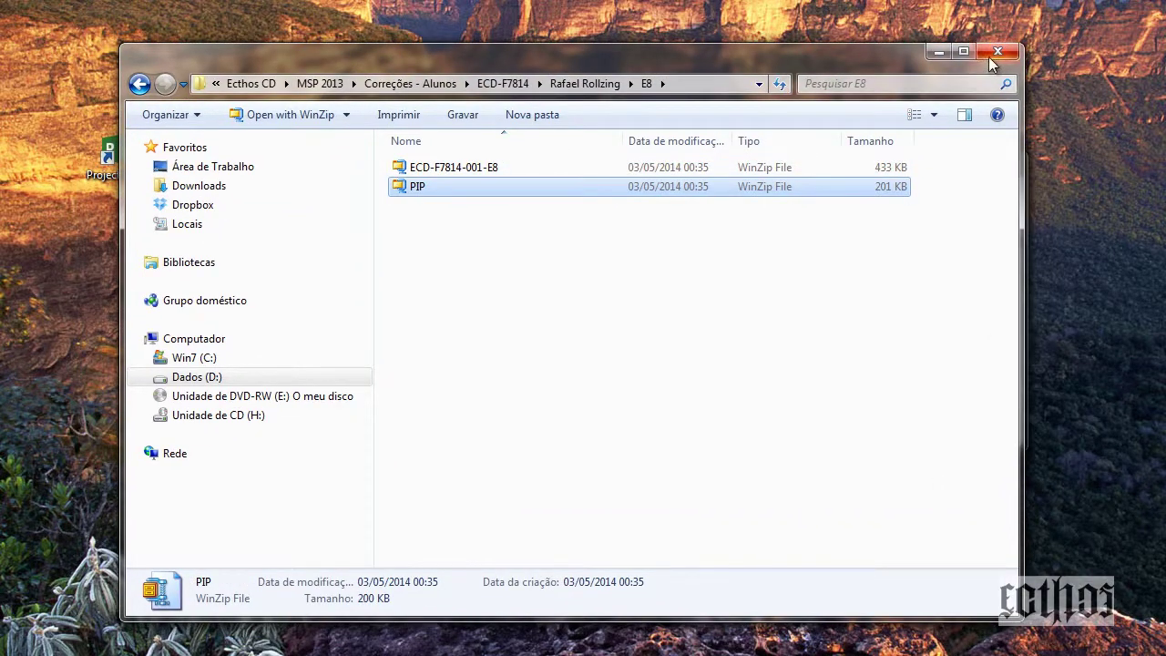
click(939, 51)
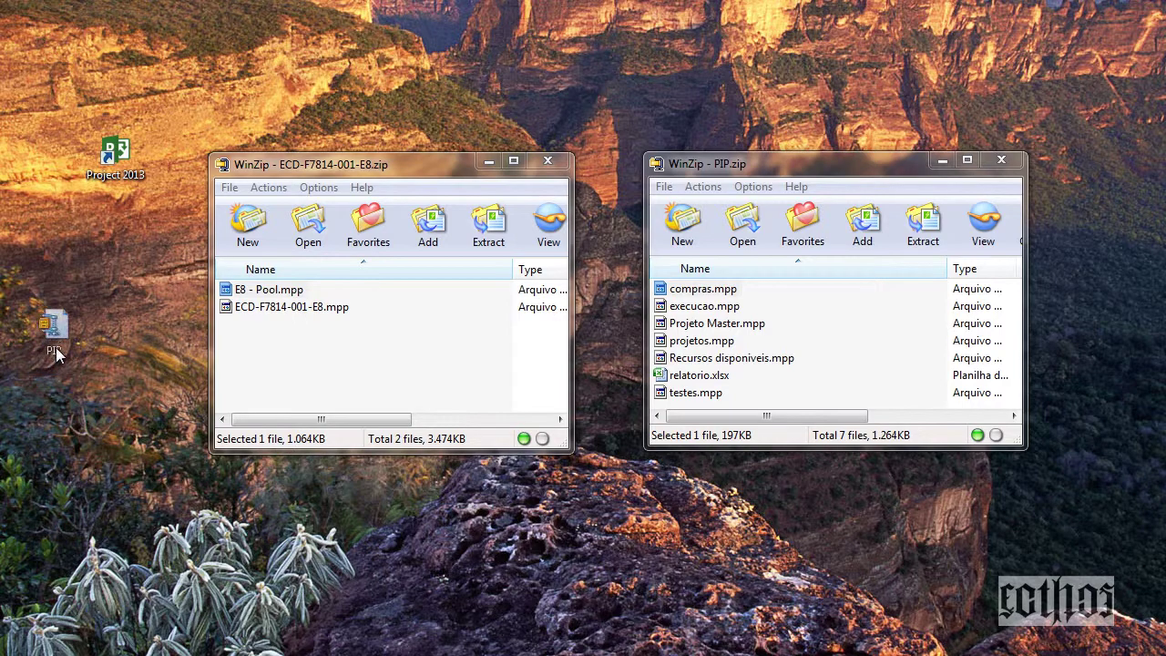
drag(56, 347, 59, 353)
Create a desktop folder named "pip" followed by the student's first name.
right_click(86, 620)
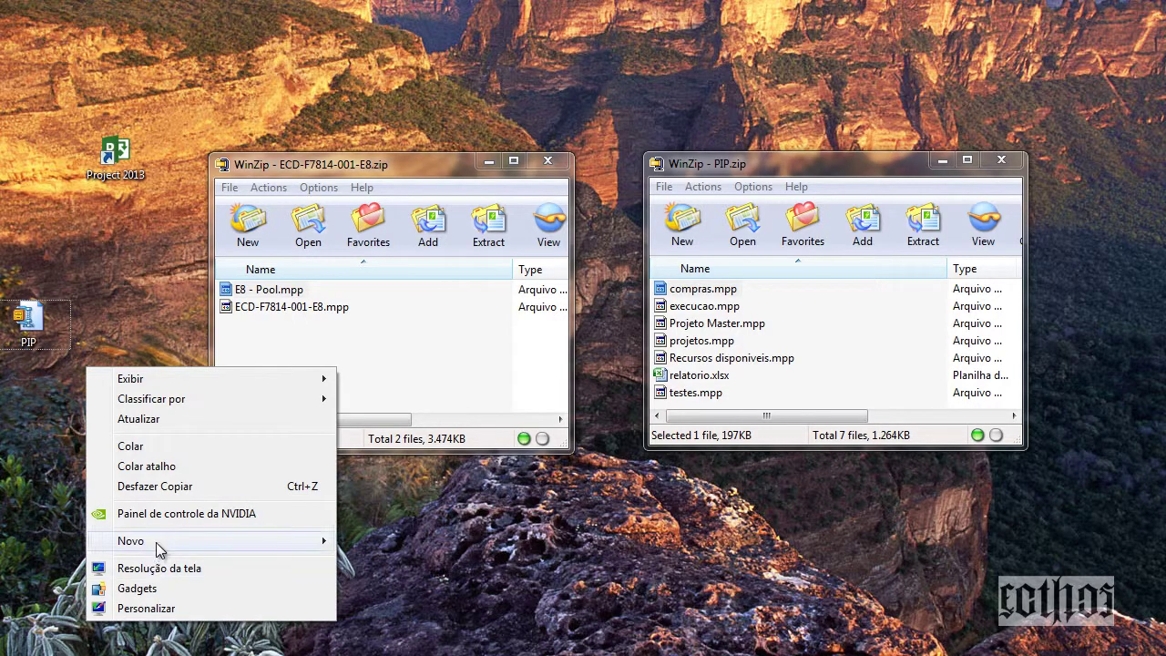
mouse_move(155, 542)
click(441, 175)
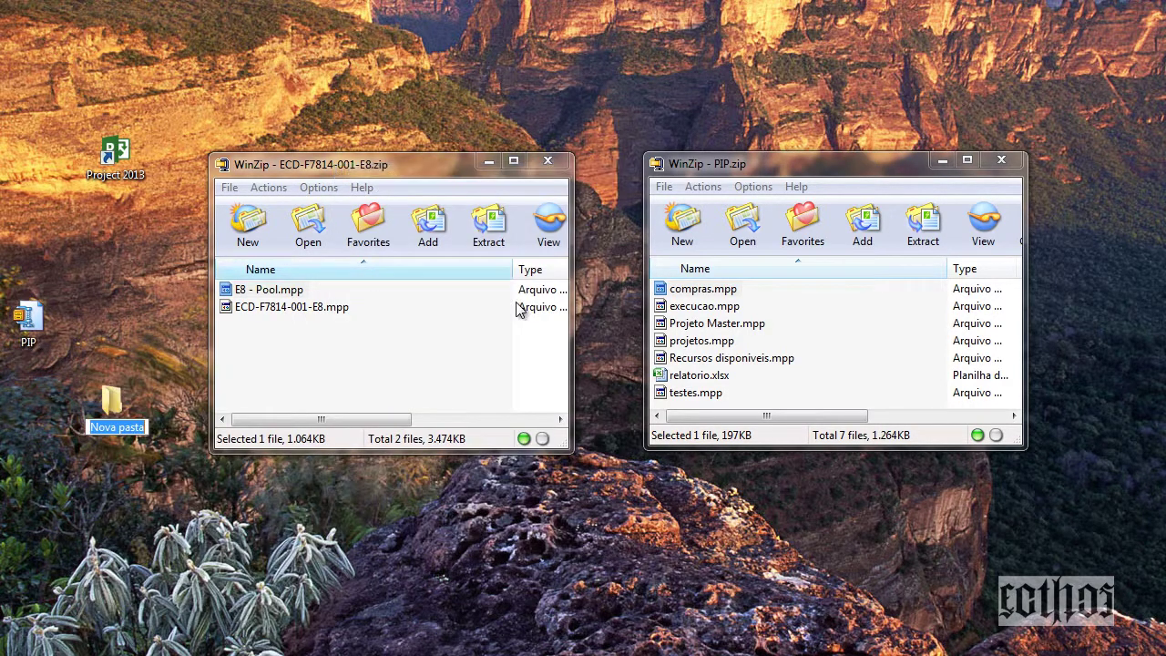
text(pip rafael)
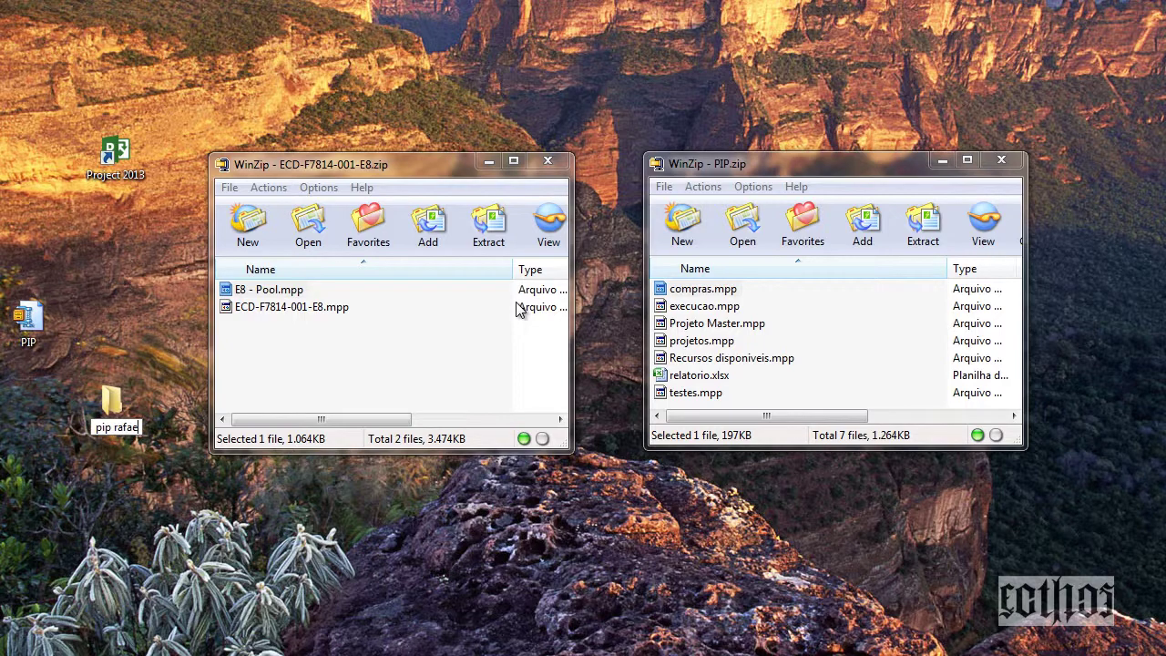
key(Return)
Extract the PIP archive into the new desktop folder, check the extracted files and minimize the folder window.
drag(25, 323, 115, 399)
click(139, 426)
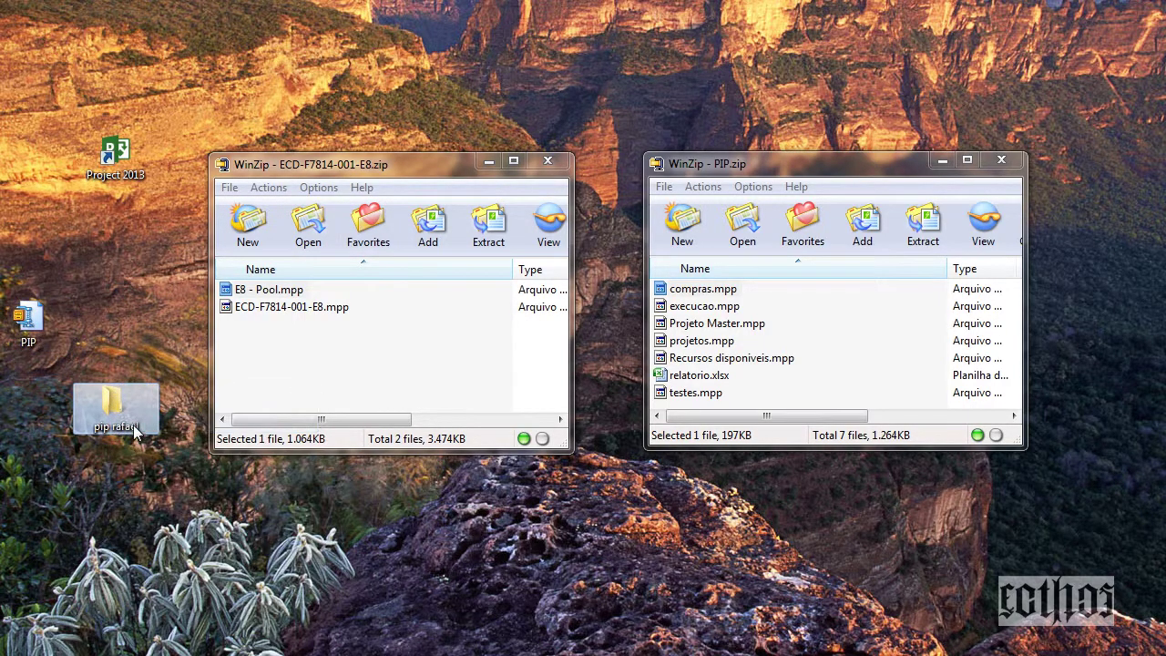
double_click(131, 420)
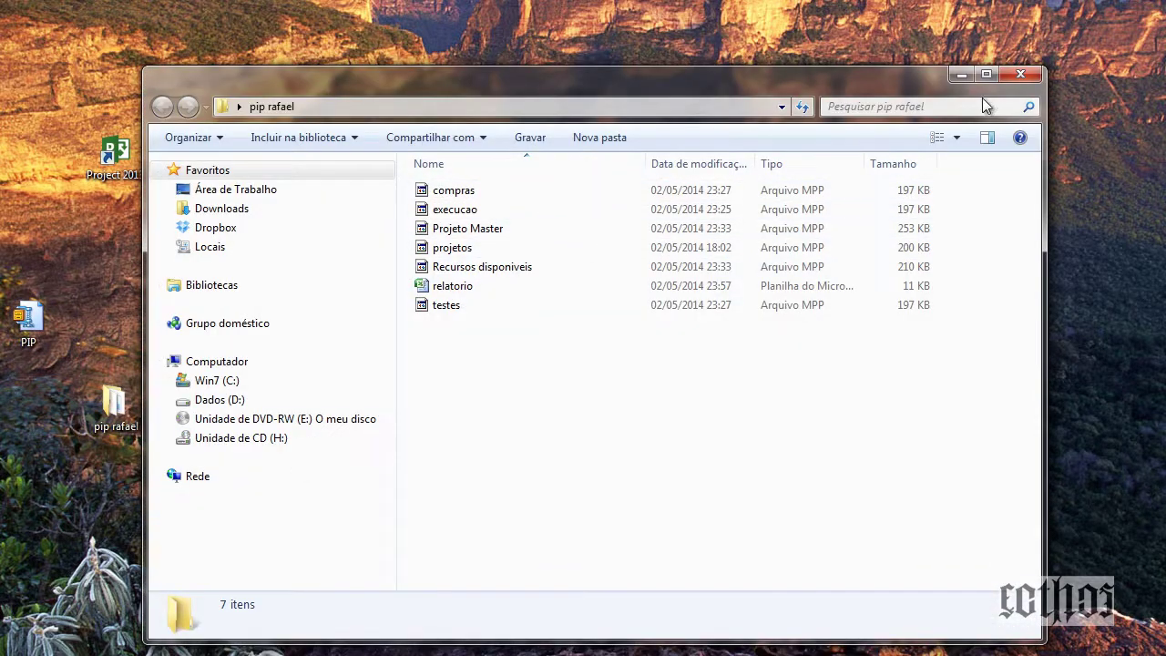
click(961, 74)
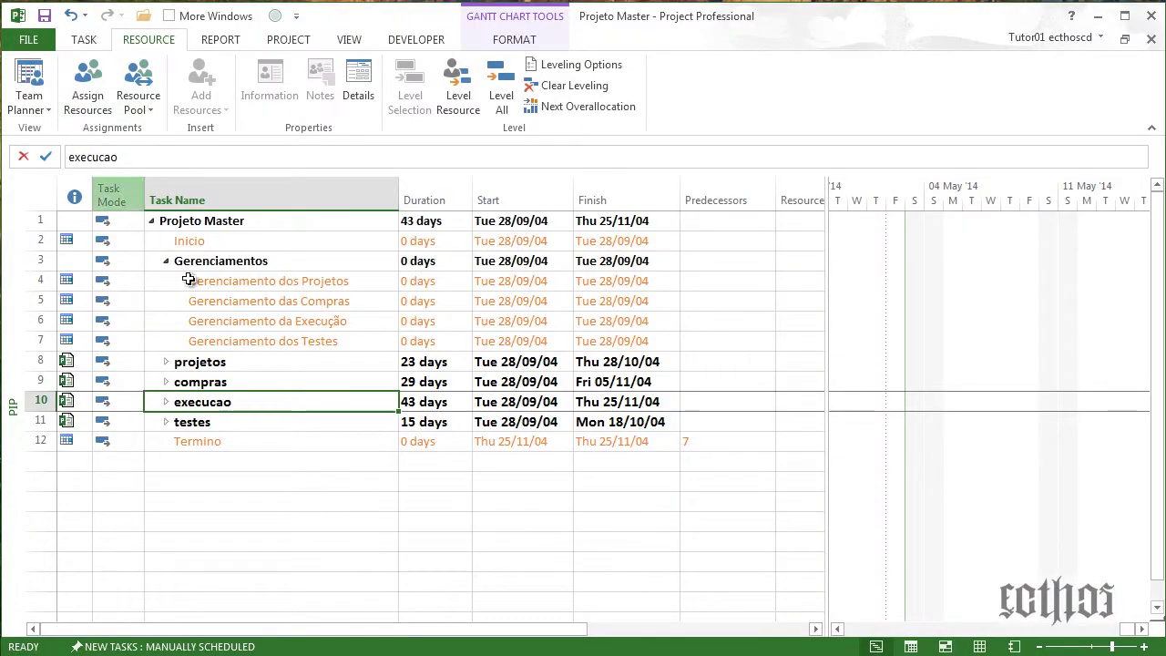
Start inserting a subproject at the projetos row and browse to the desktop "pip" folder bearing the student's first name.
drag(204, 361, 213, 424)
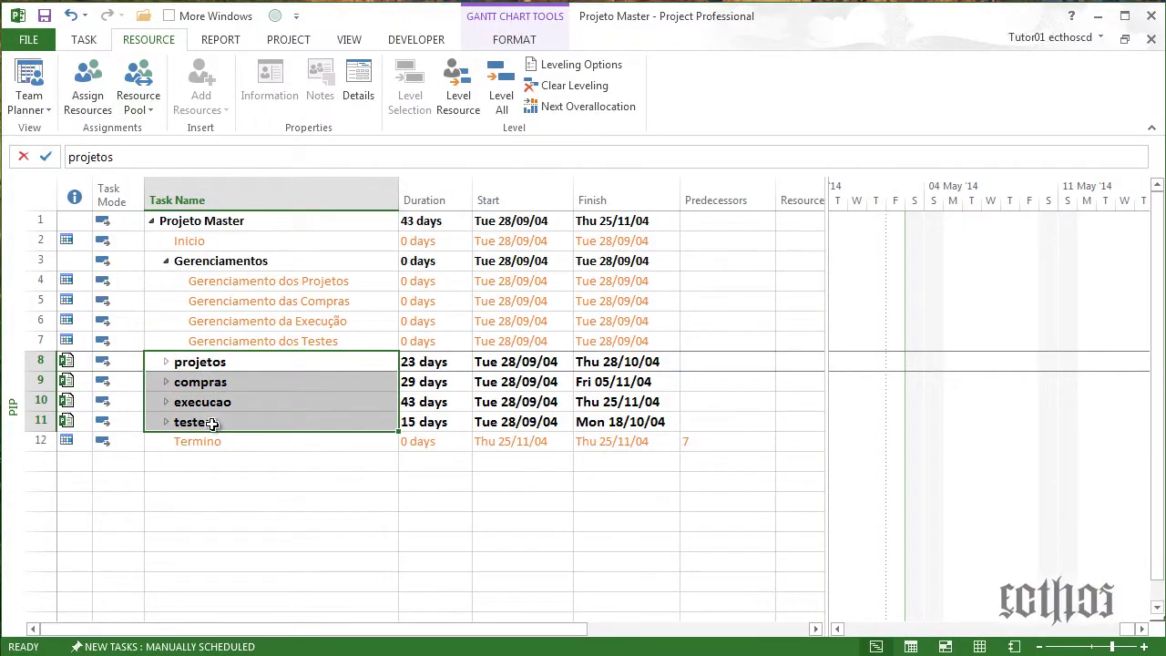
click(212, 366)
click(212, 366)
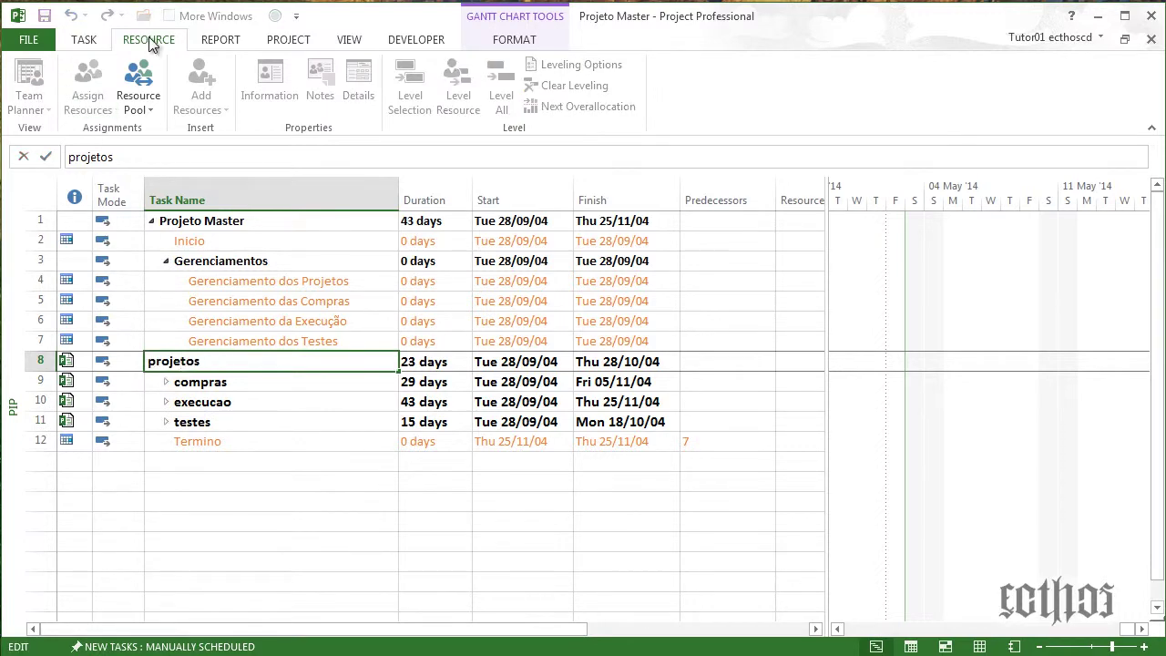
click(283, 40)
click(29, 82)
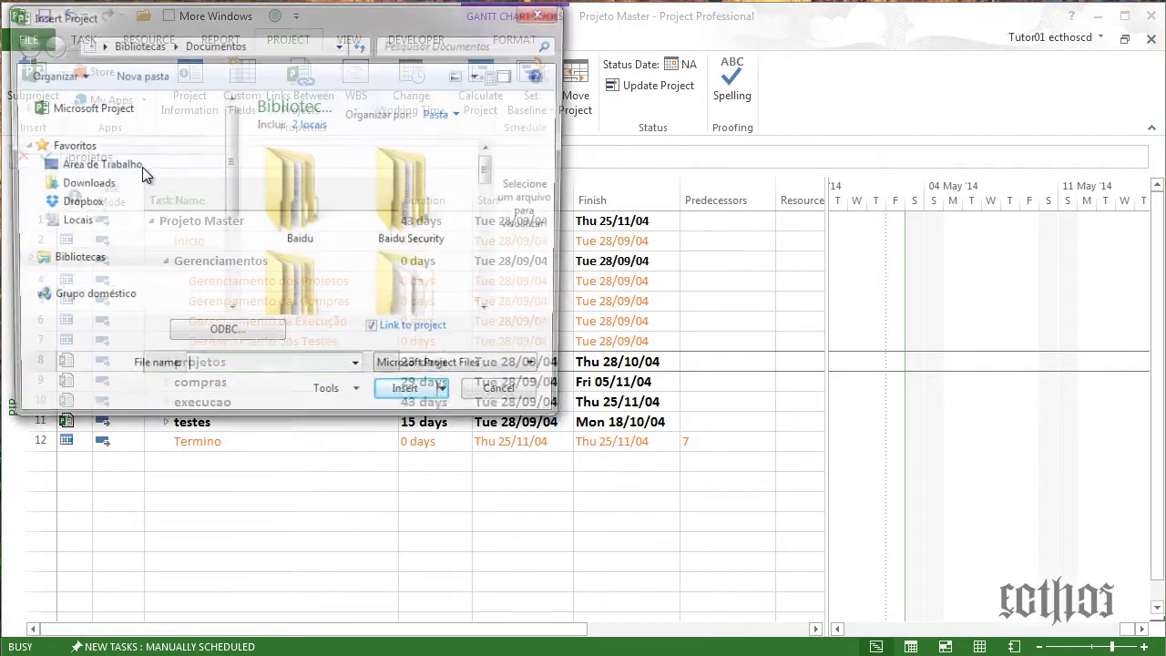
click(151, 168)
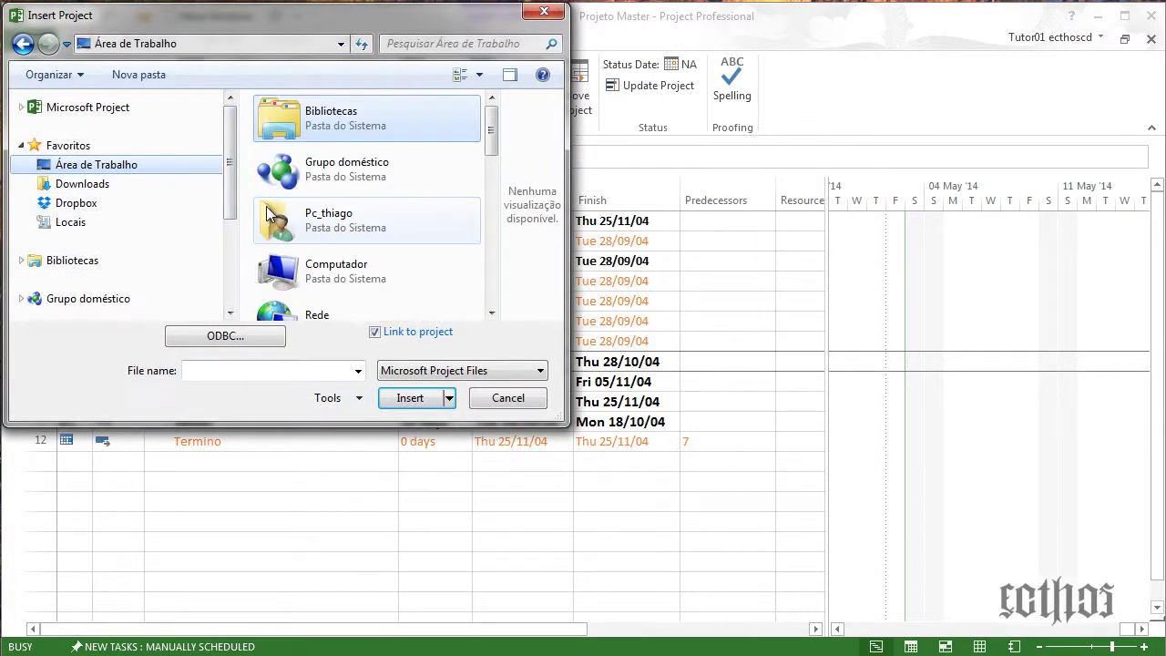
scroll(266, 206, down, 5)
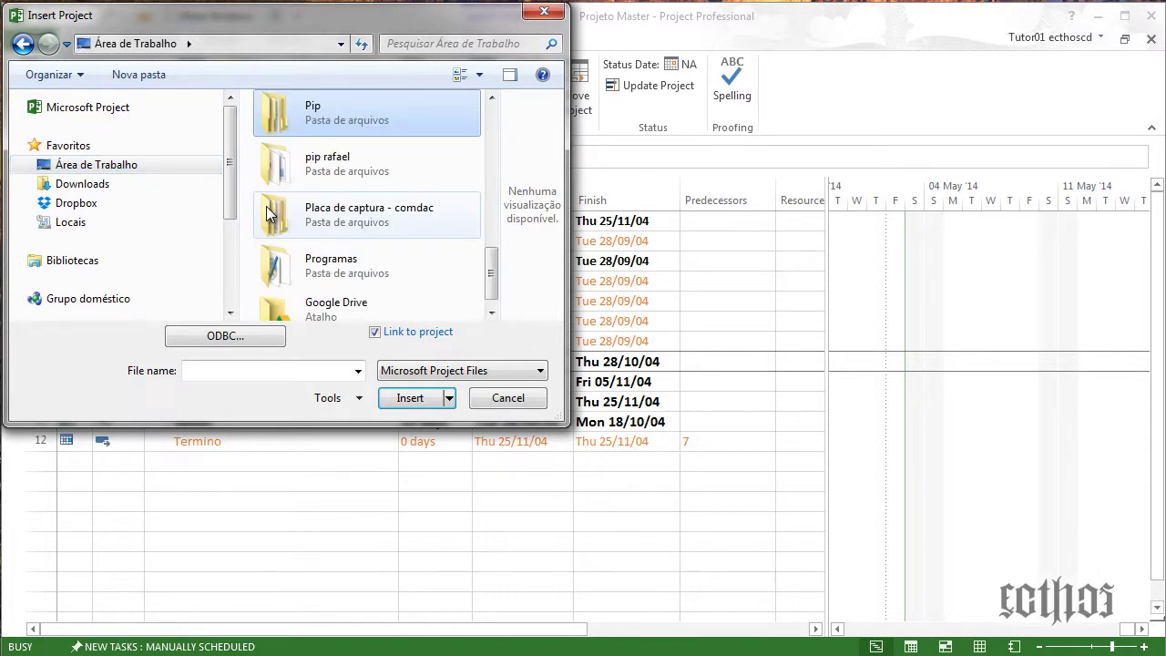
double_click(306, 173)
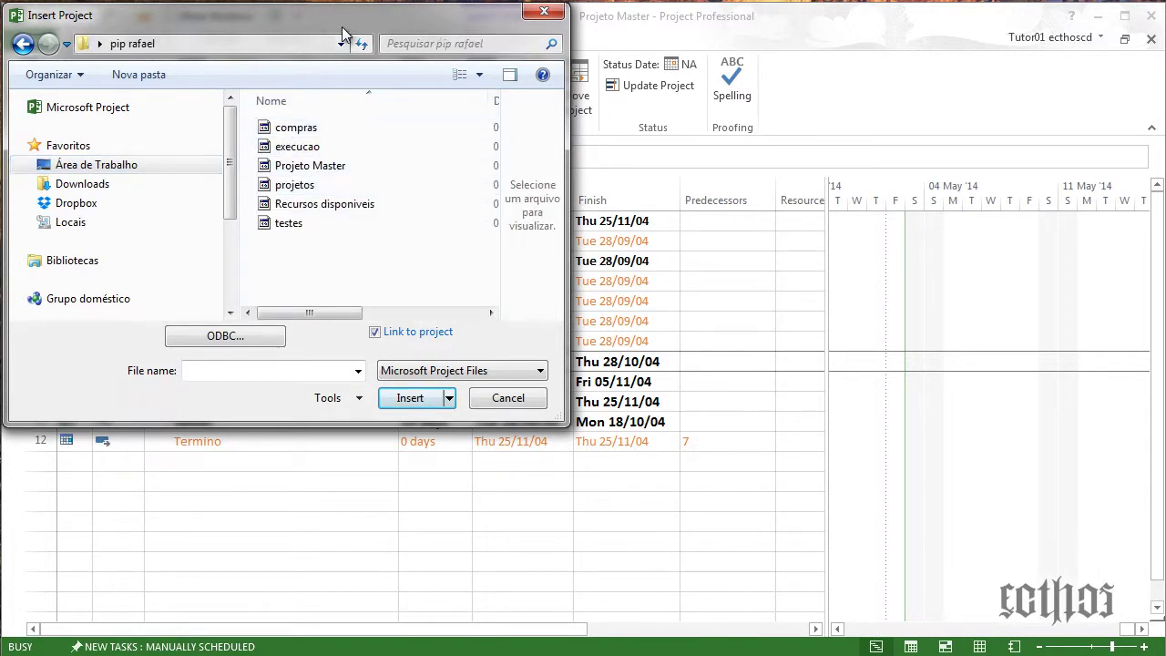
drag(314, 15, 813, 94)
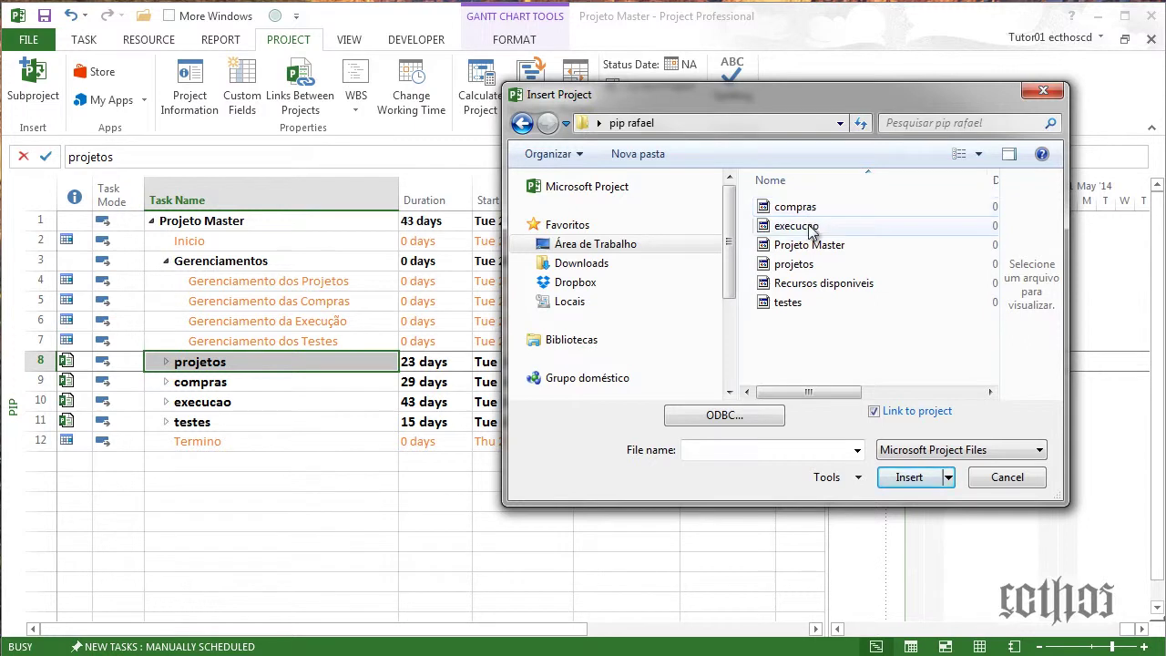
Insert the projetos, compras, execucao and testes files together as linked subprojects.
click(807, 265)
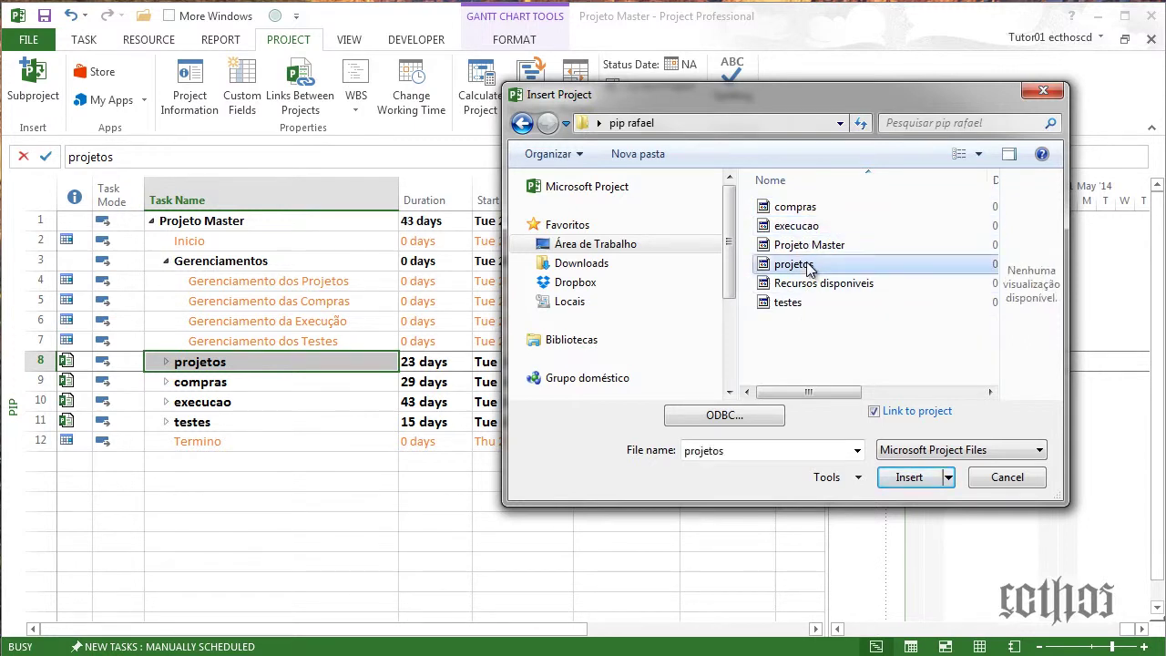
ctrl+click(795, 206)
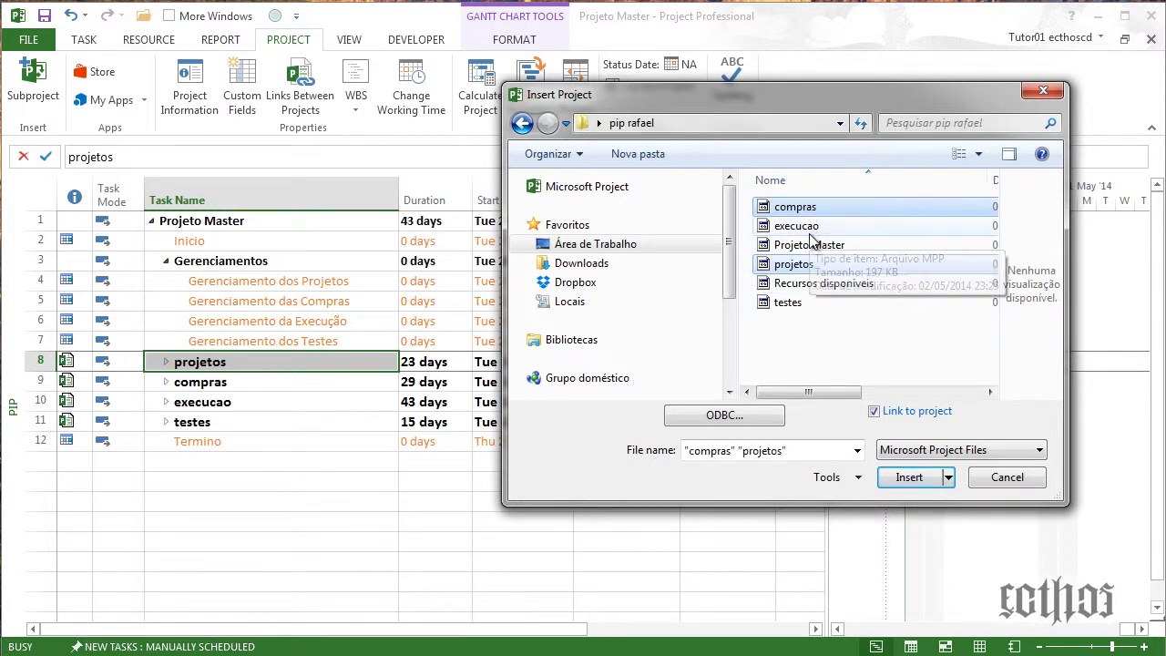
ctrl+click(798, 226)
ctrl+click(785, 303)
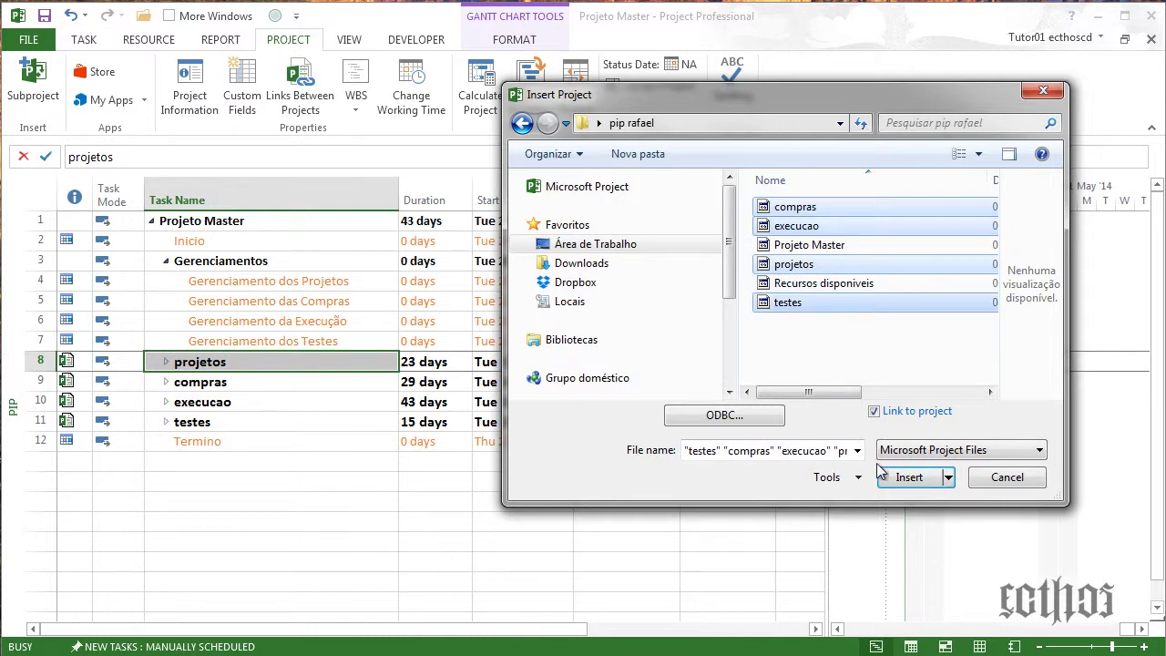
click(902, 478)
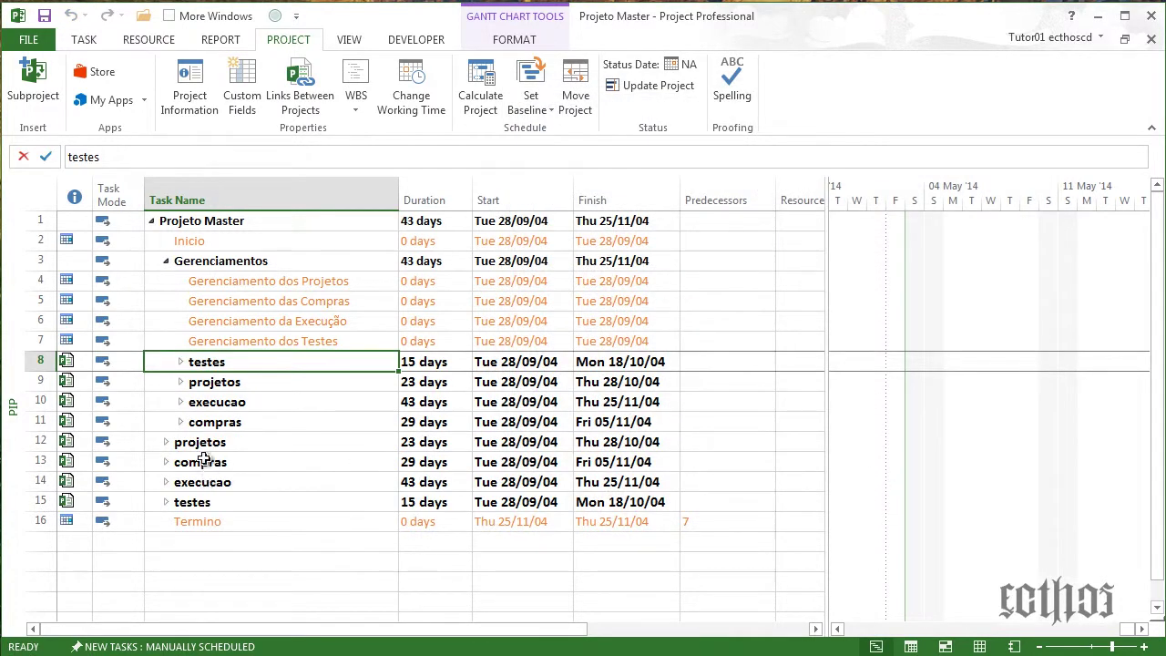
Expand the newly inserted testes subproject without opening other files, and collapse it again.
click(182, 363)
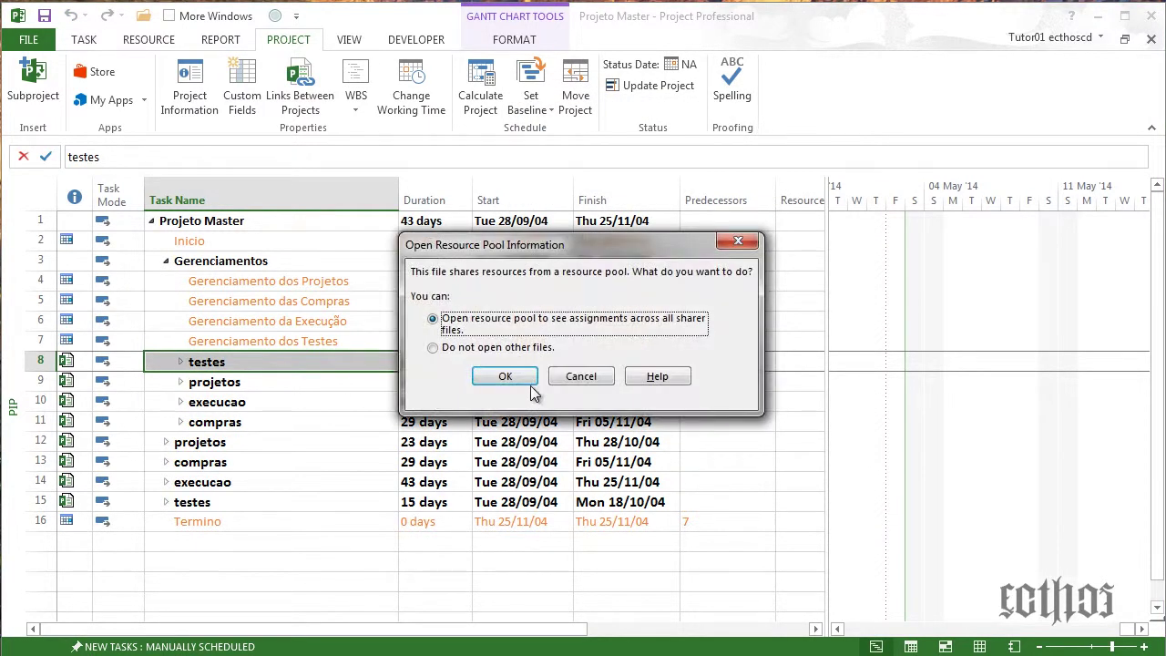
click(531, 353)
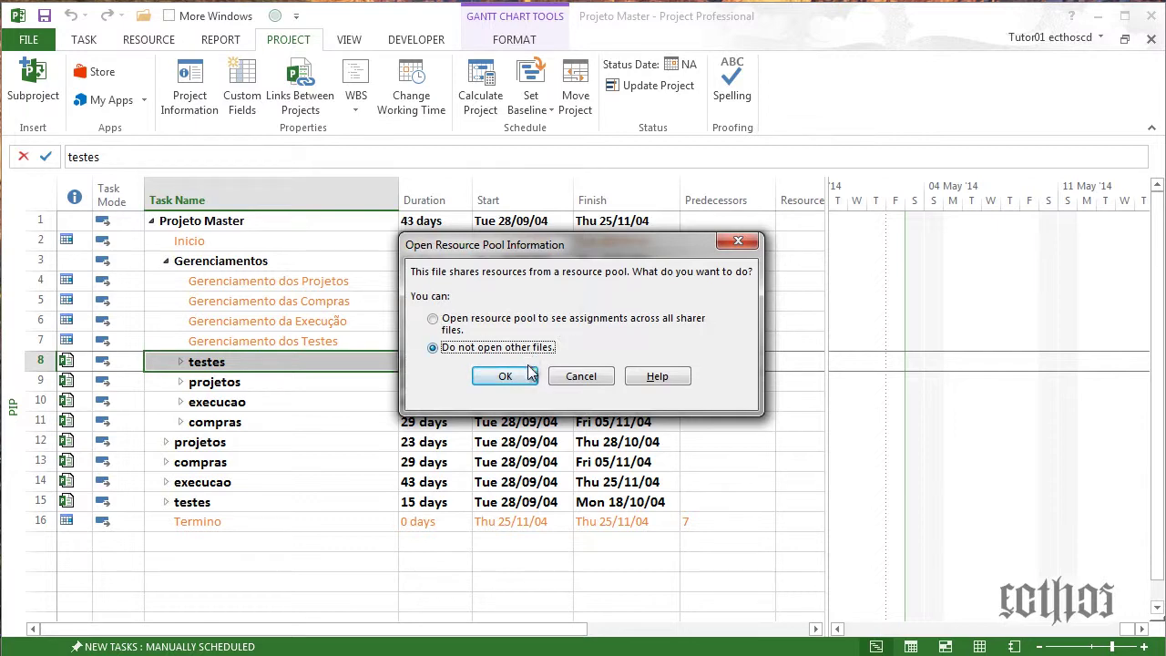
click(526, 376)
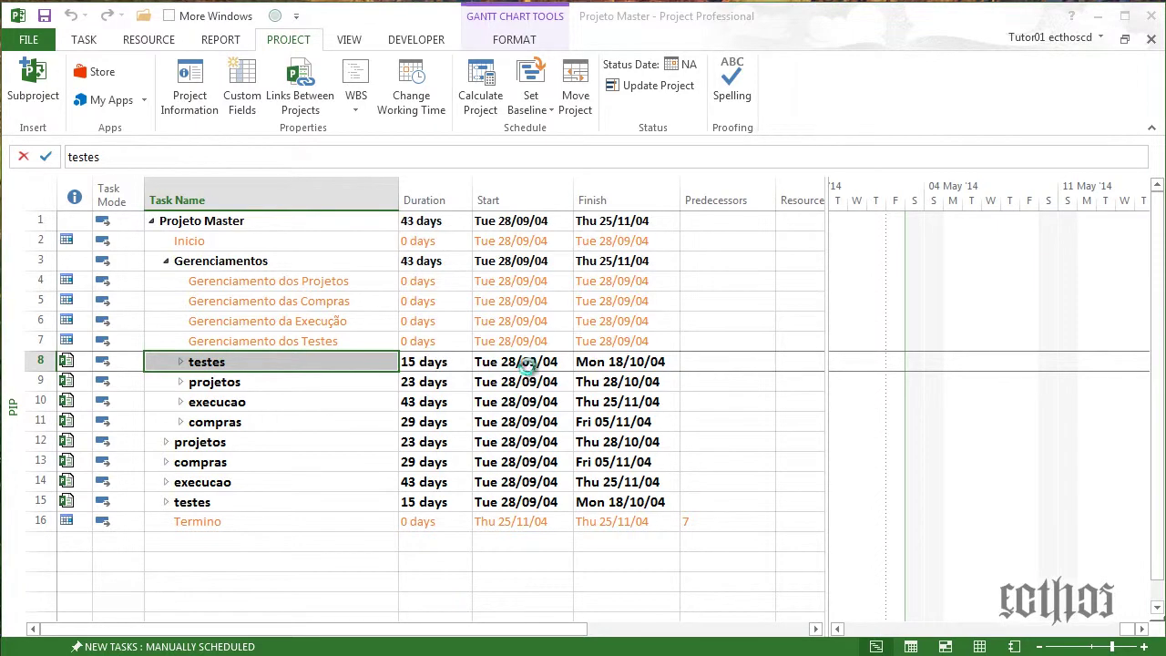
click(181, 362)
Expand the newly inserted projetos subproject, opening its resource pool to see assignments across all sharer files, and collapse it.
click(180, 382)
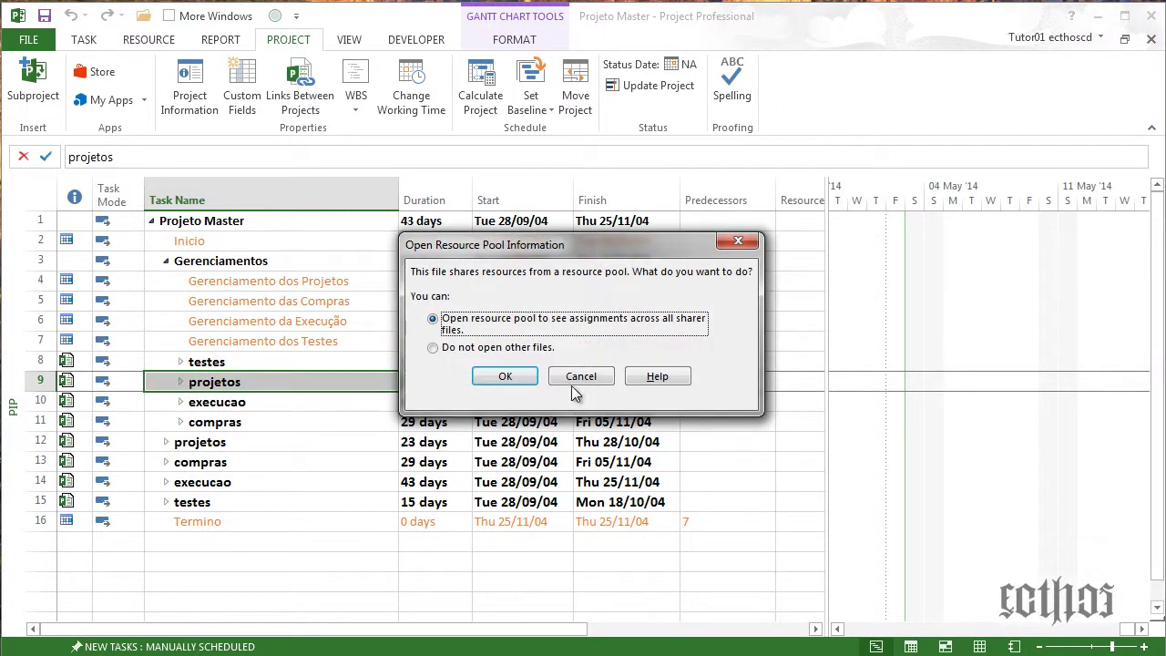
click(522, 377)
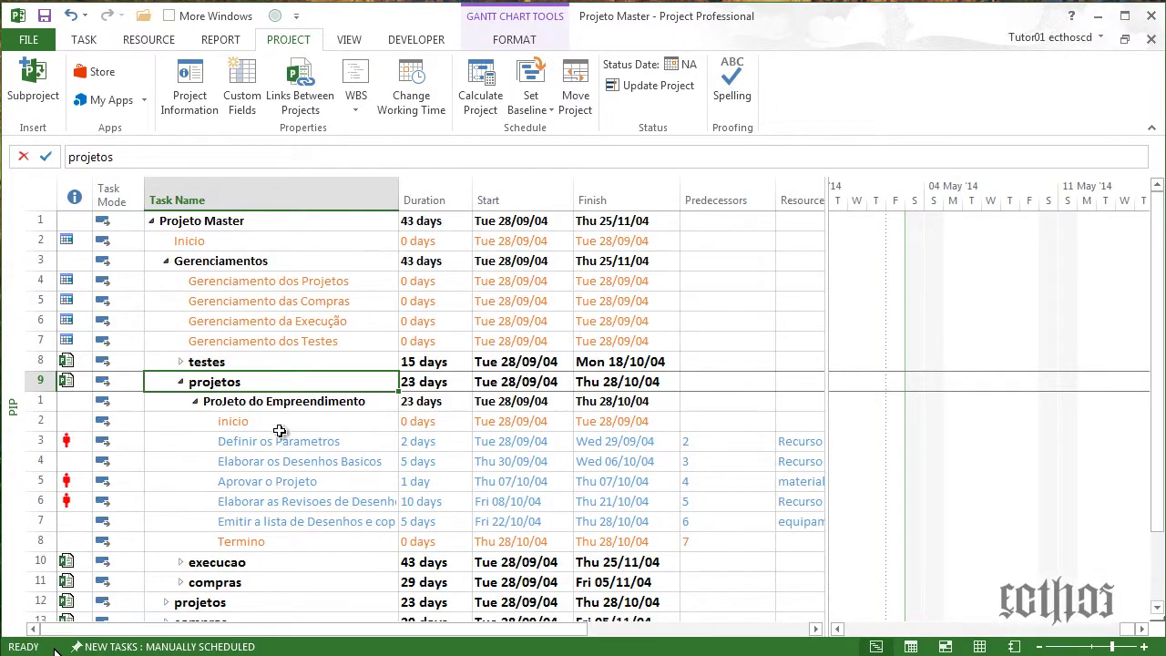
click(70, 15)
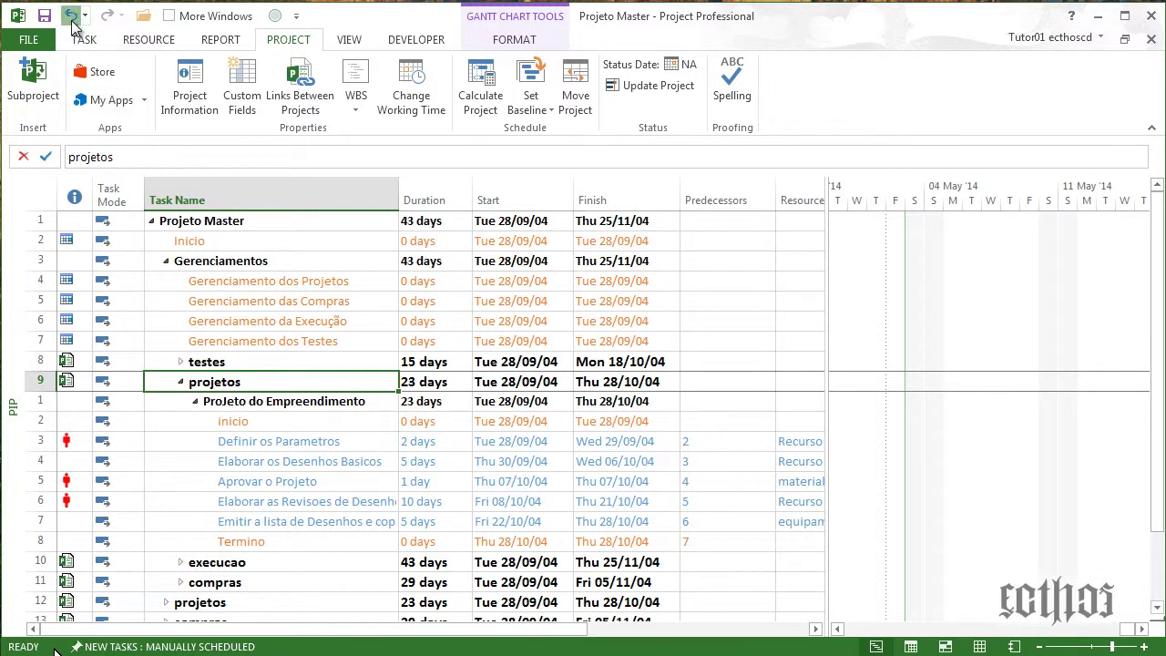
click(181, 383)
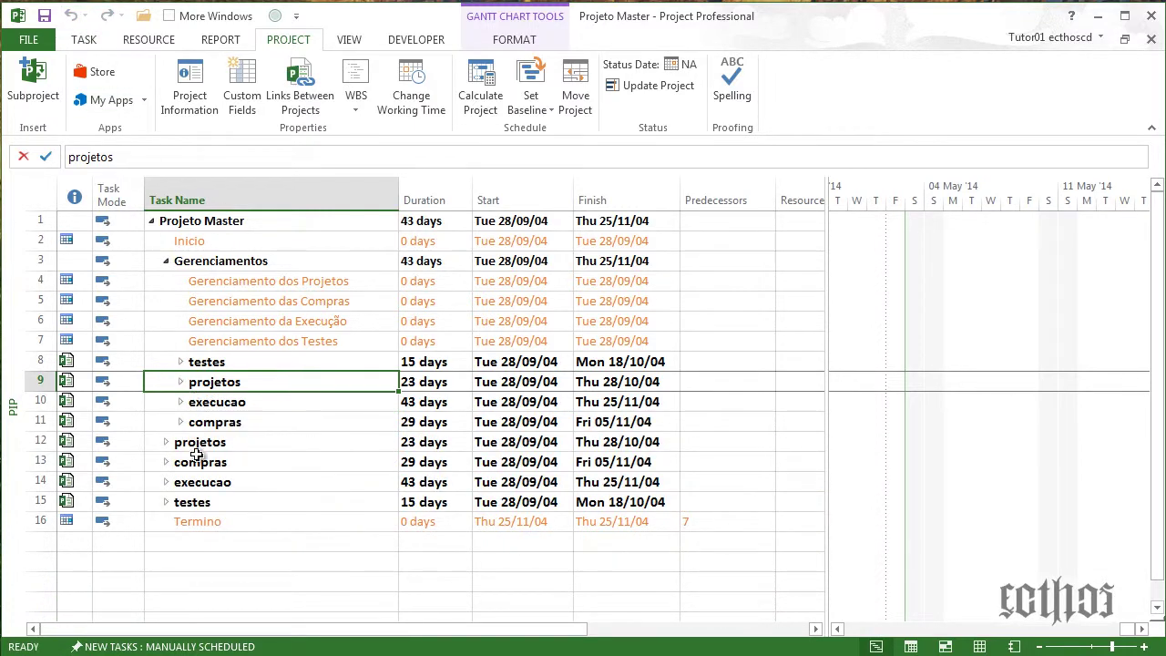
Delete the four old subproject rows, projetos, compras, execucao and testes, directly above Termino.
drag(197, 450, 204, 500)
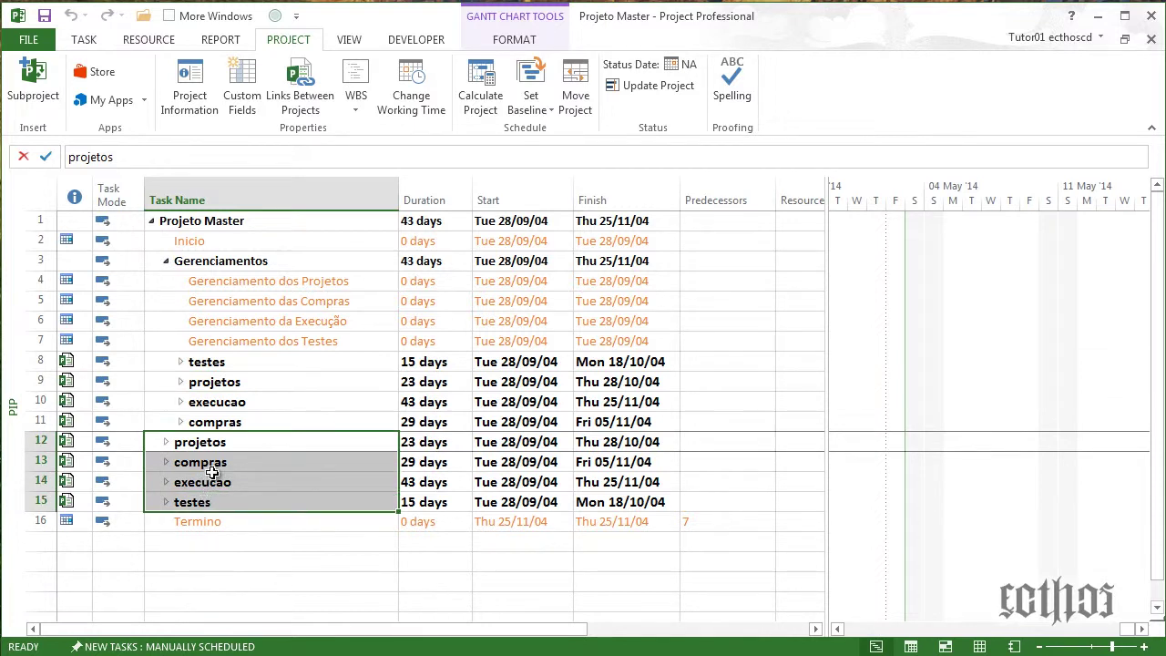
key(Delete)
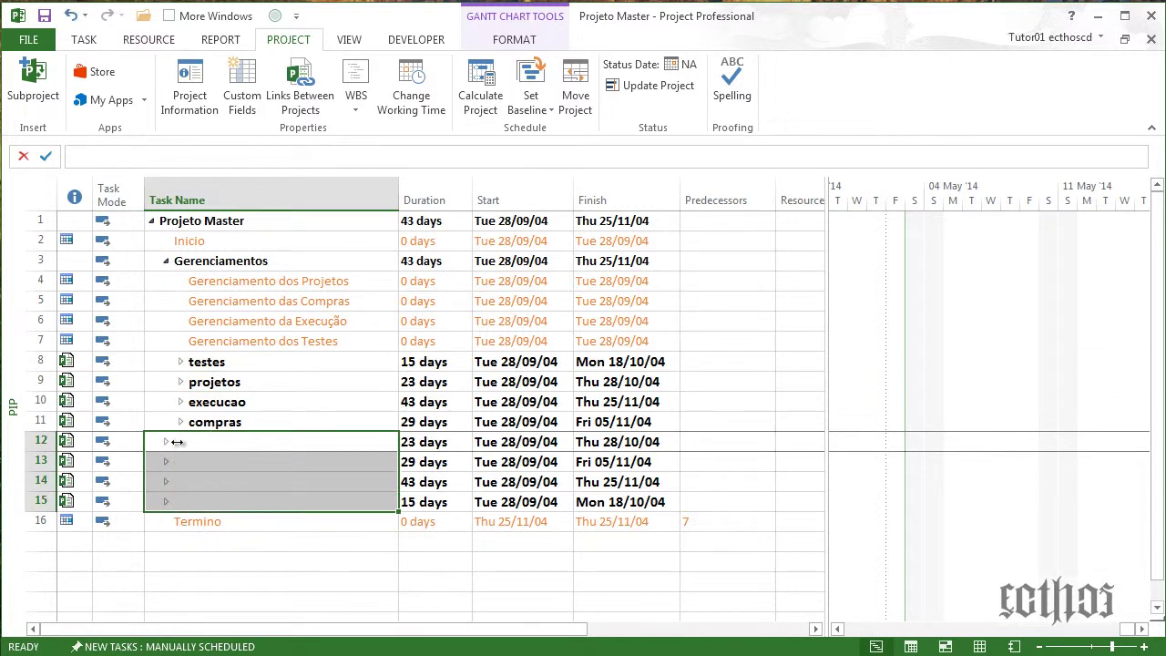
drag(40, 441, 40, 502)
key(Delete)
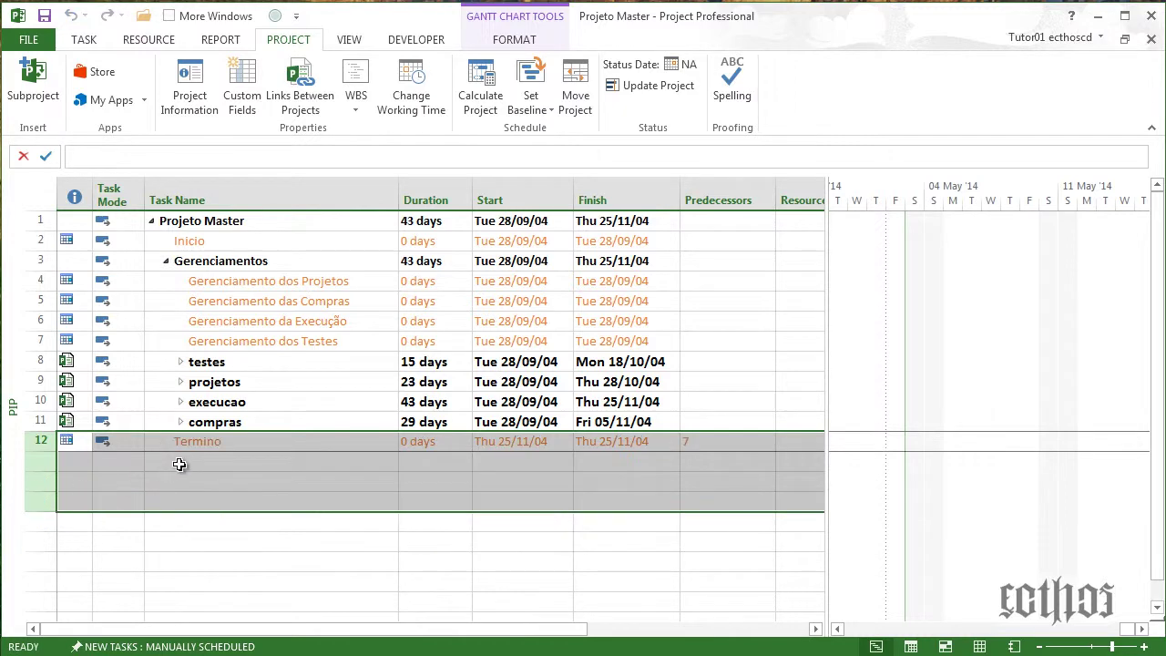
click(180, 465)
Outdent the inserted testes, projetos, execucao and compras subprojects to the same level as Gerenciamentos.
drag(212, 363, 217, 422)
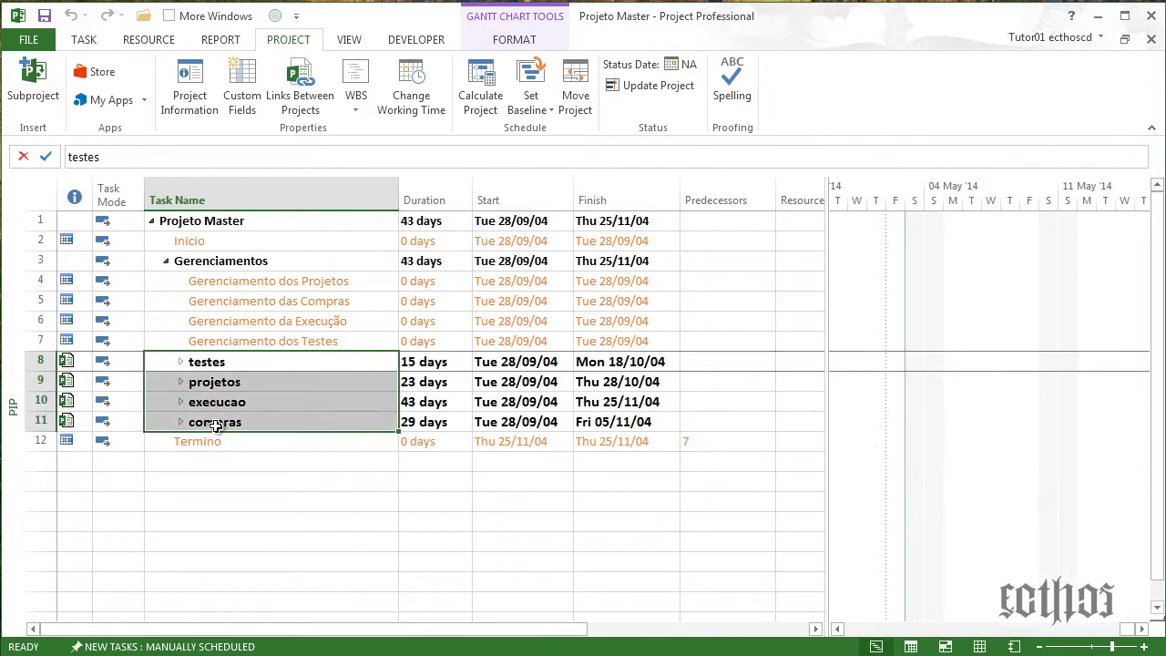
click(84, 39)
click(346, 98)
click(274, 363)
click(178, 367)
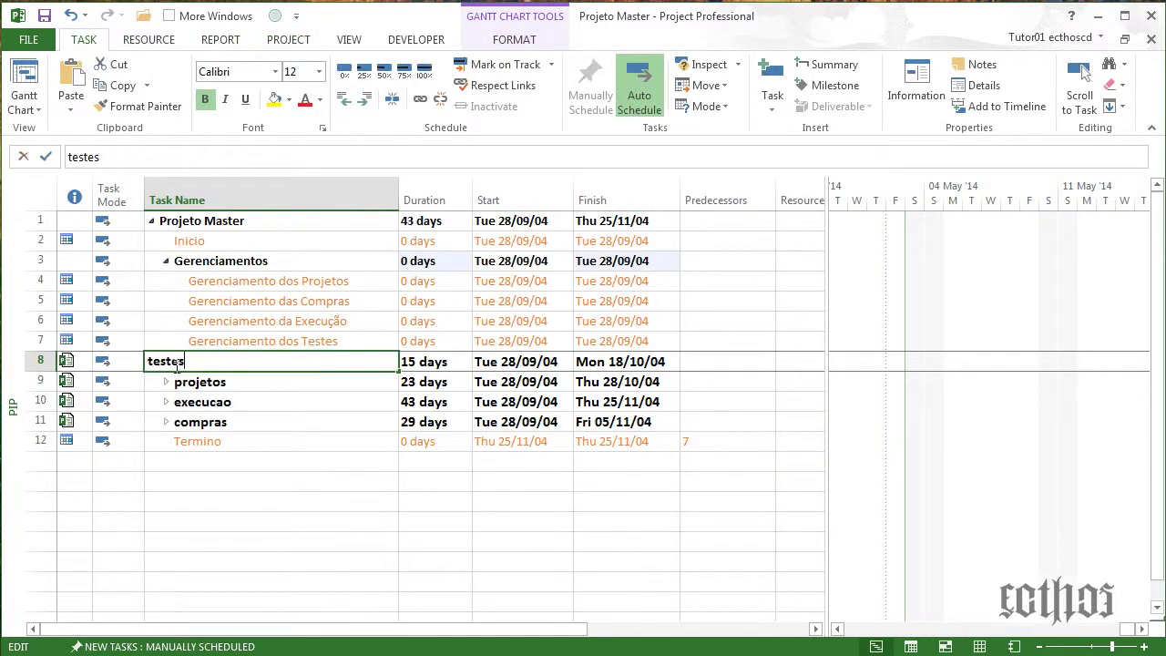
click(230, 404)
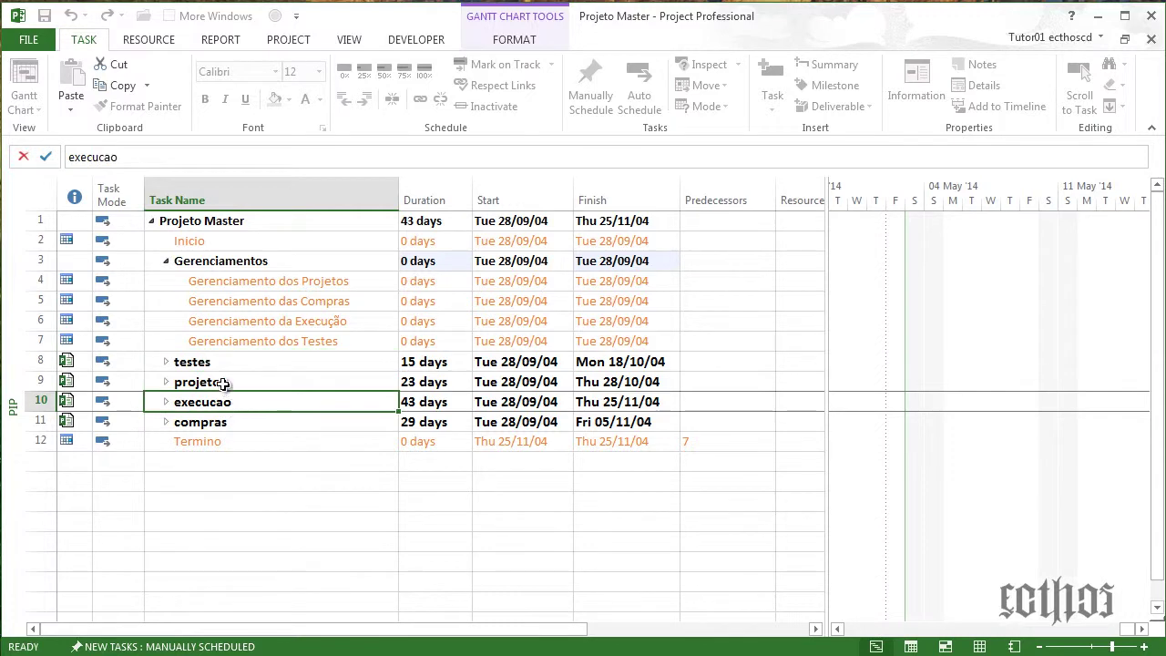
Share resources with Projeto Master from the second listed Recursos disponiveis pool, with the pool taking precedence.
click(157, 228)
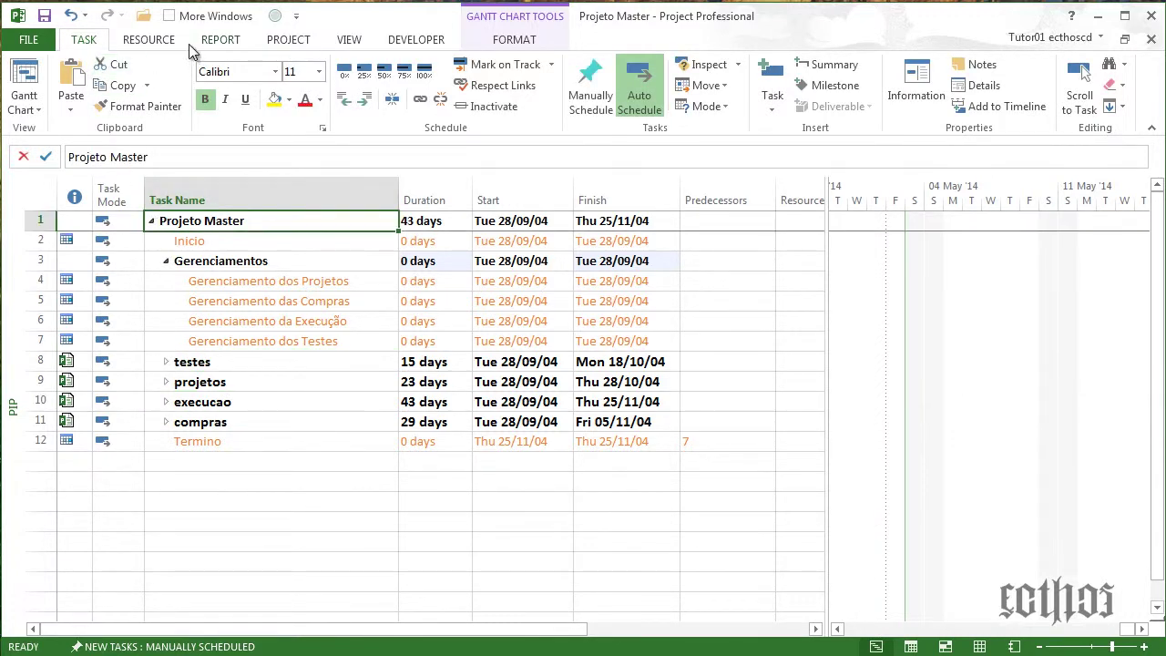
click(148, 39)
click(138, 101)
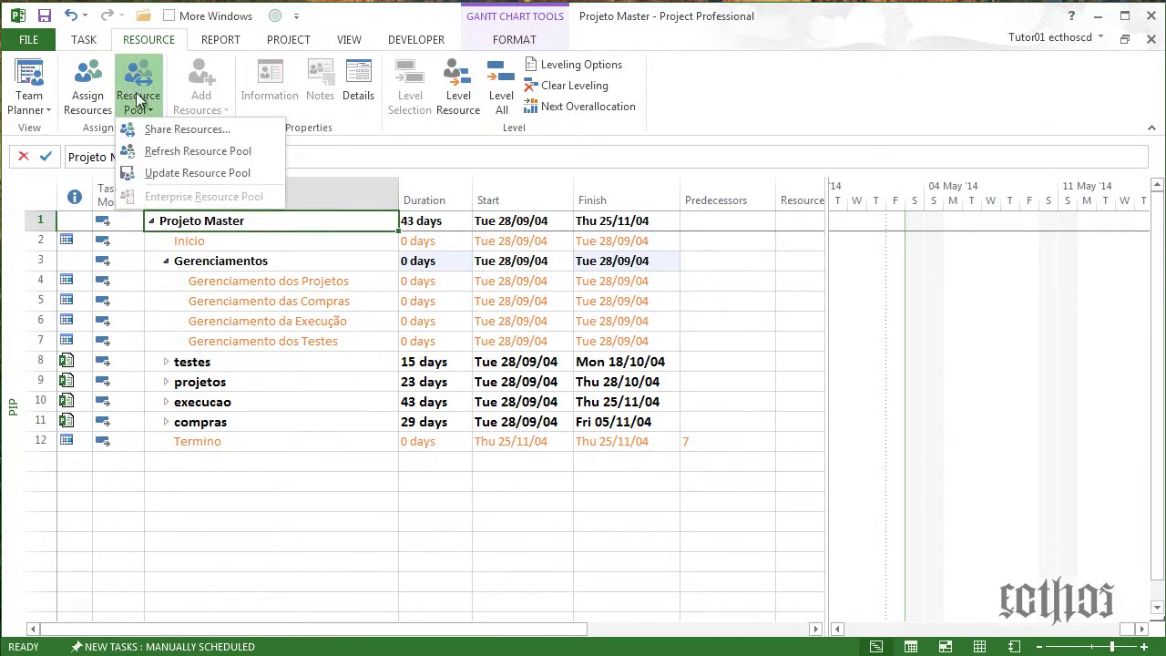
click(173, 129)
click(577, 321)
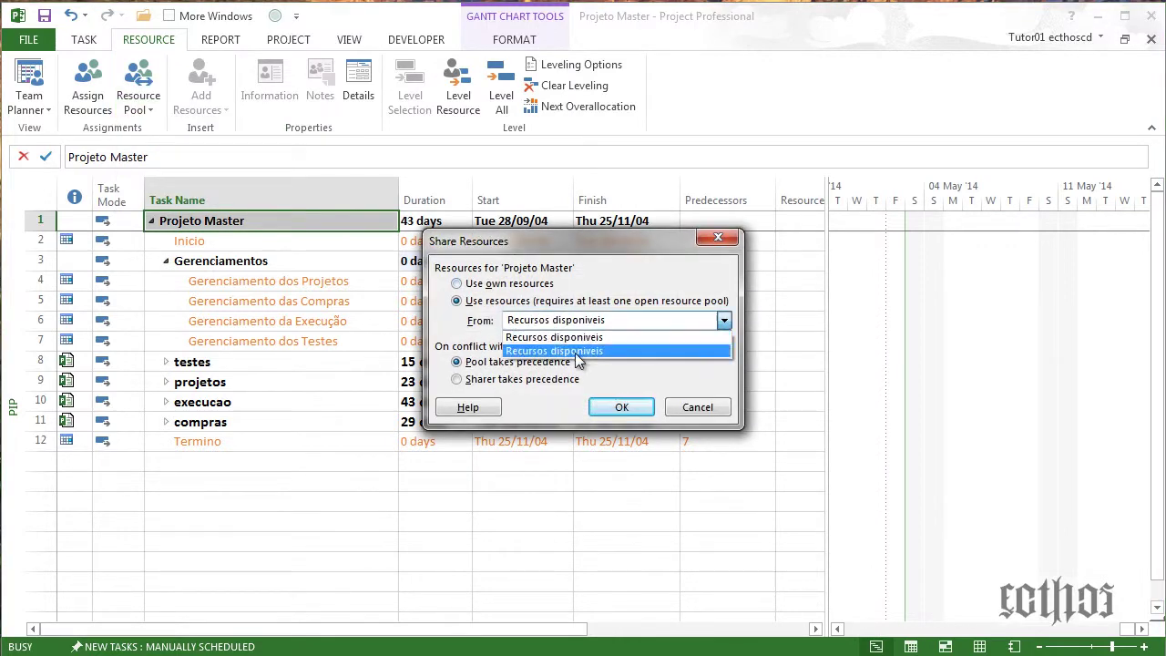
click(576, 352)
click(621, 408)
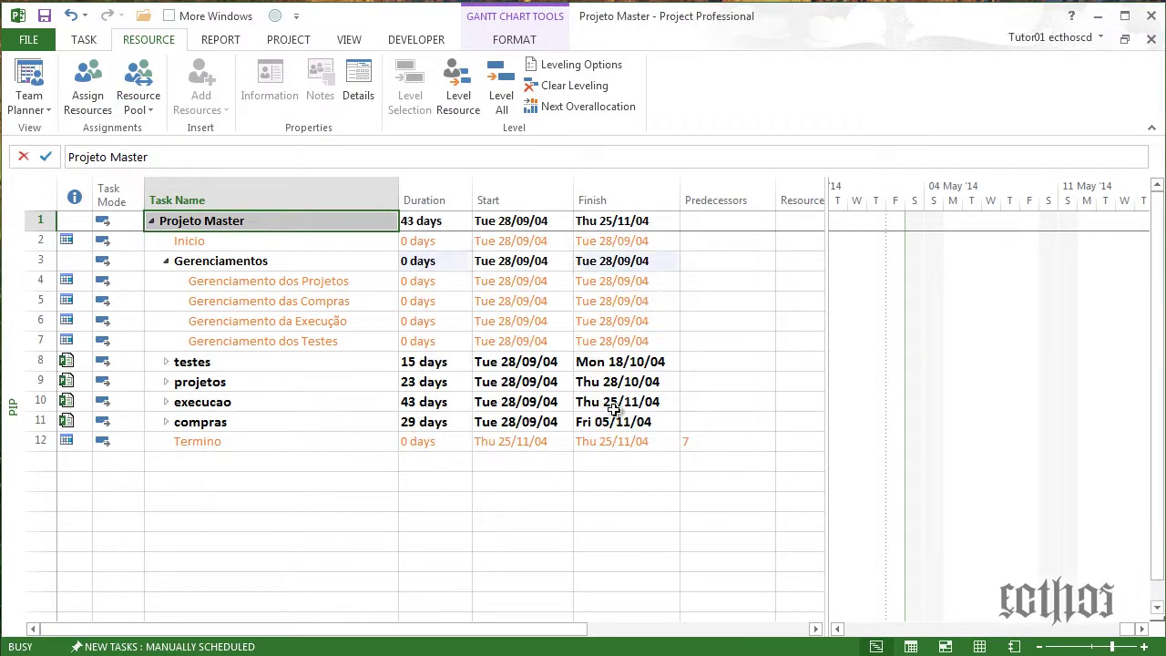
Expand the testes, projetos, execucao and compras subprojects to show their tasks.
click(337, 398)
double_click(172, 366)
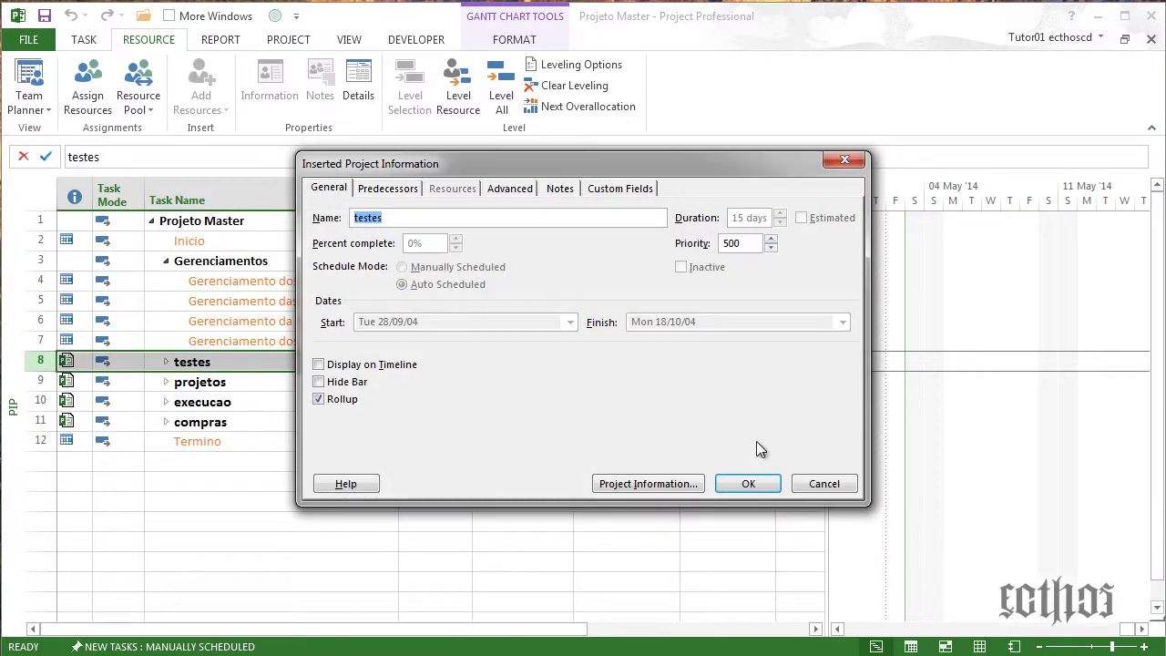
click(803, 483)
click(167, 363)
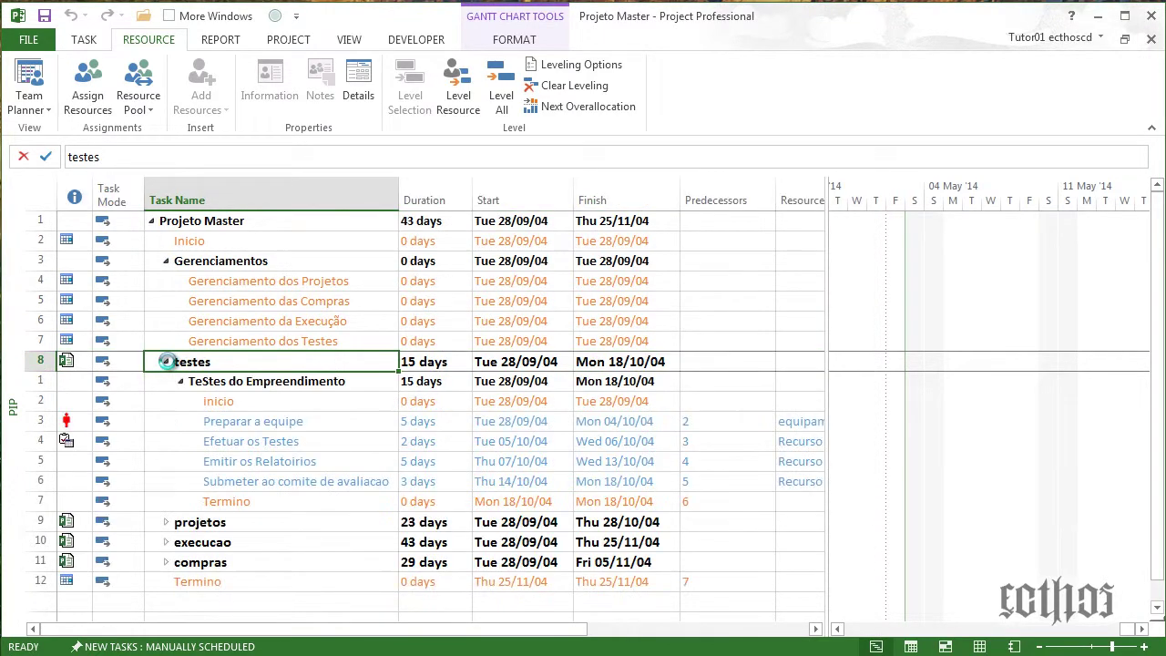
click(166, 524)
scroll(212, 507, down, 4)
click(166, 462)
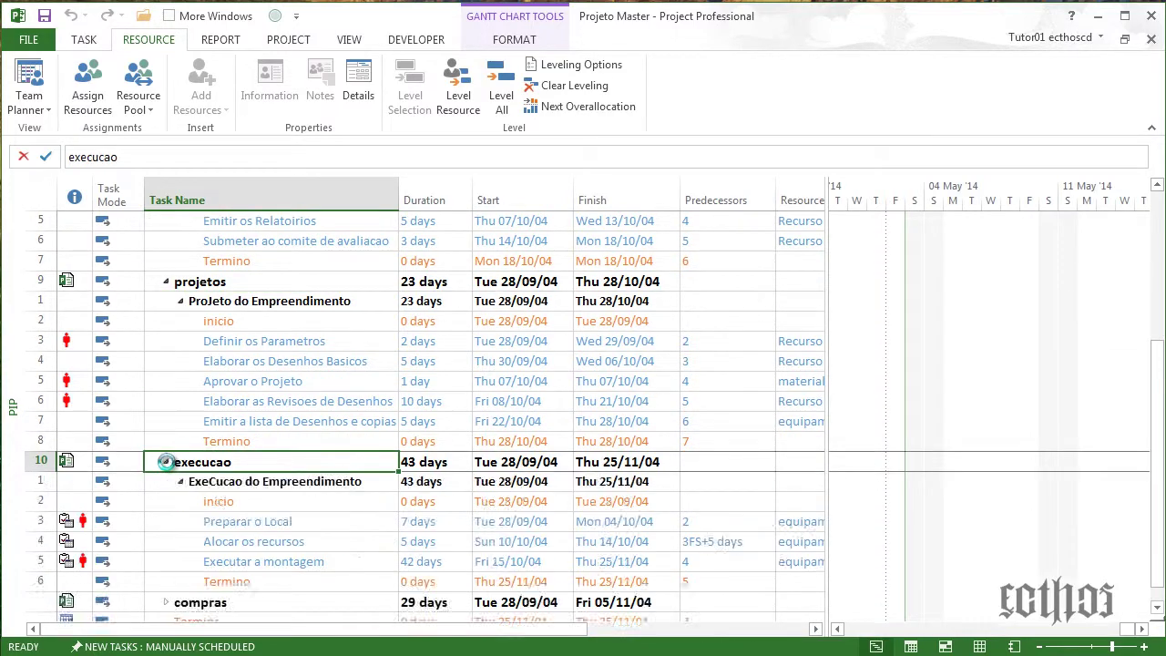
scroll(168, 463, down, 2)
scroll(247, 466, down, 1)
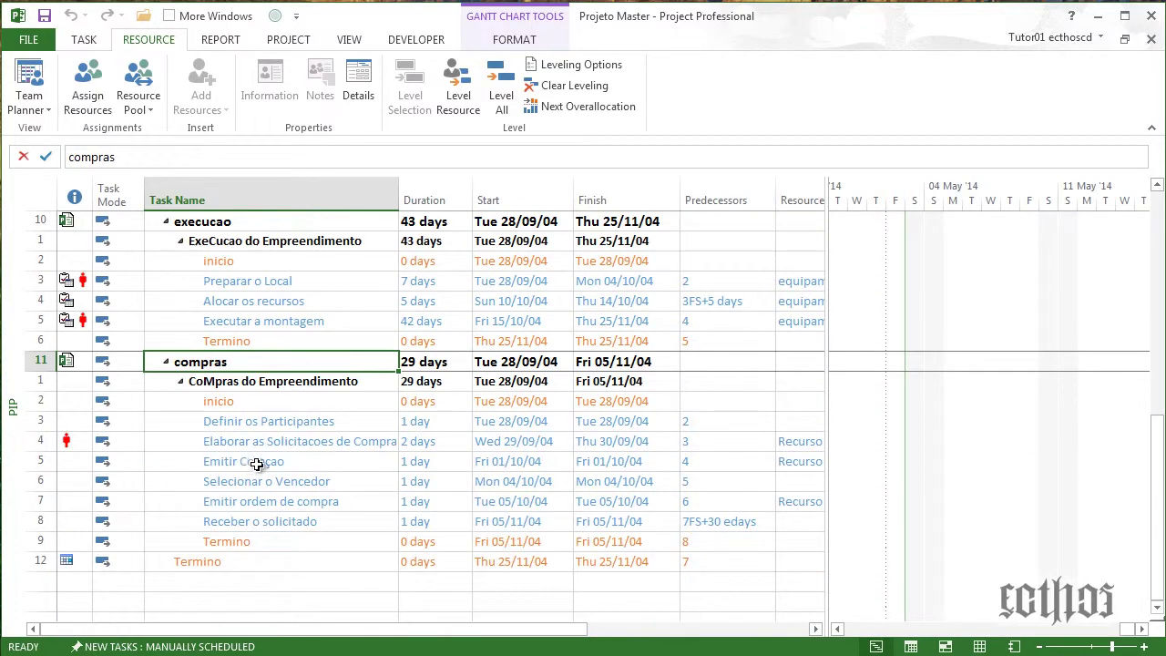
Check the resources assigned to the tasks of testes and projetos, starting from Preparar a equipe, using Assign Resources.
scroll(228, 456, up, 8)
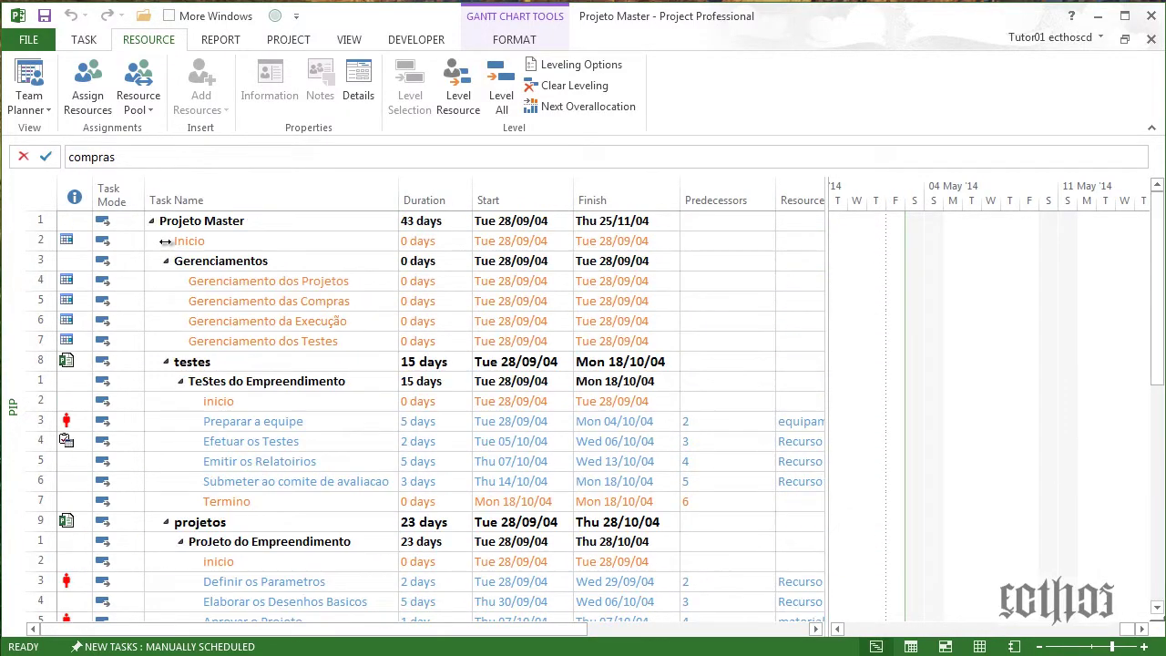
click(65, 82)
click(295, 417)
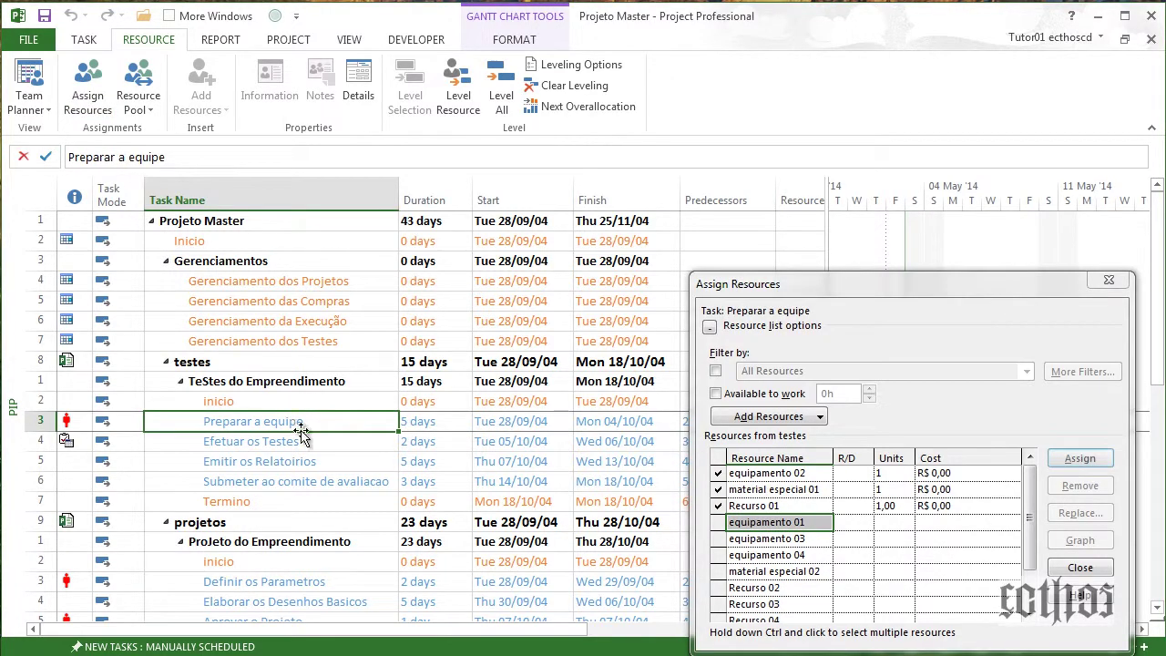
click(299, 444)
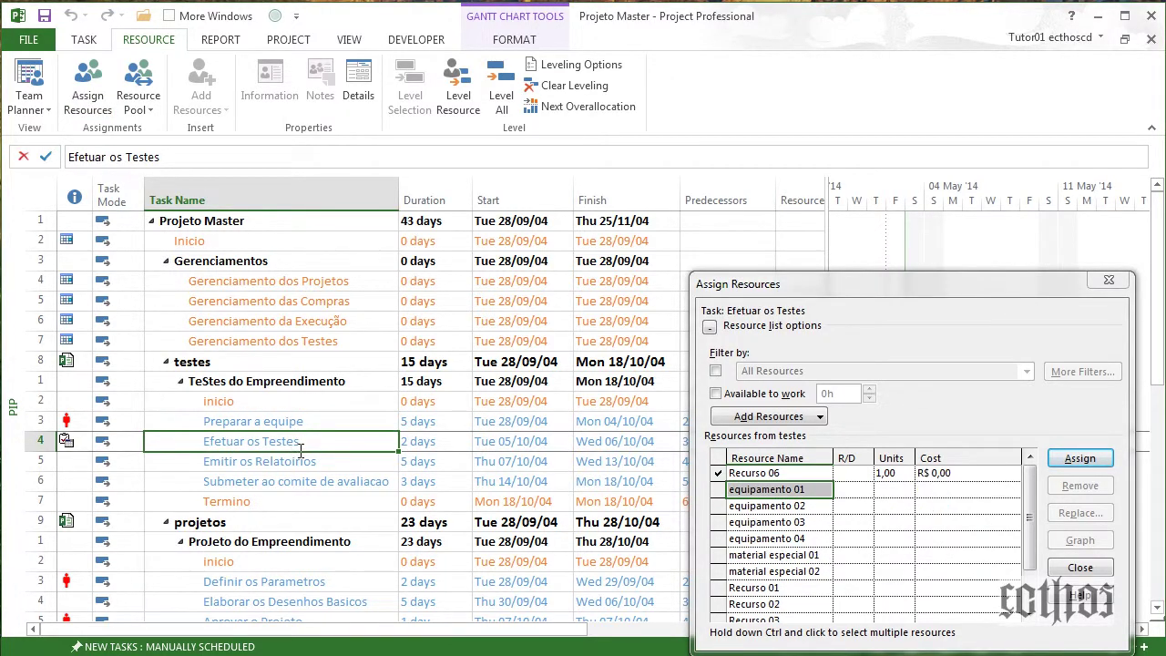
scroll(301, 450, down, 1)
click(312, 523)
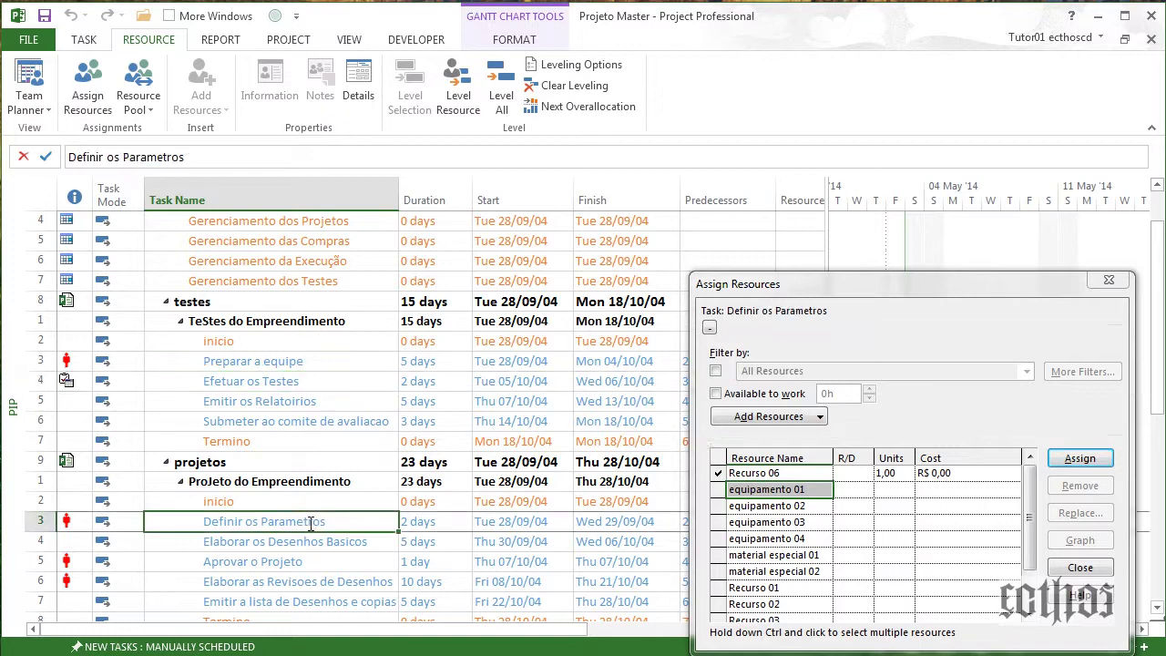
click(336, 545)
key(Down)
key(Down)
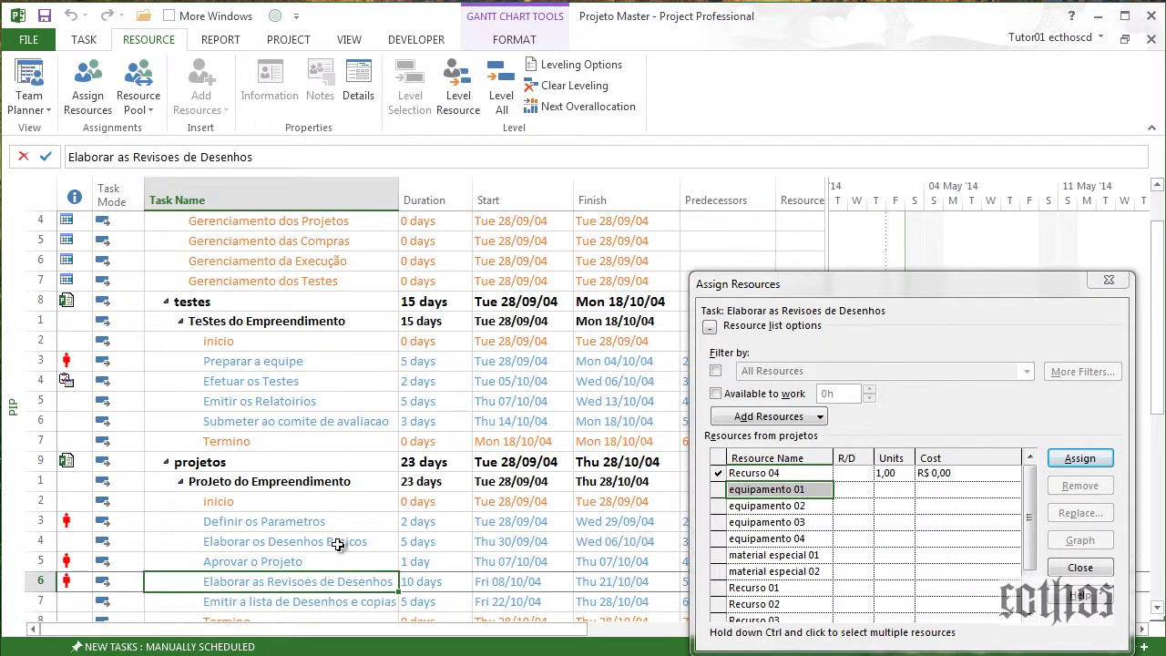
Check the resource assignments of the execucao and compras tasks from Preparar o Local onward, and close Assign Resources.
scroll(335, 541, down, 4)
click(298, 461)
key(Down)
key(Down)
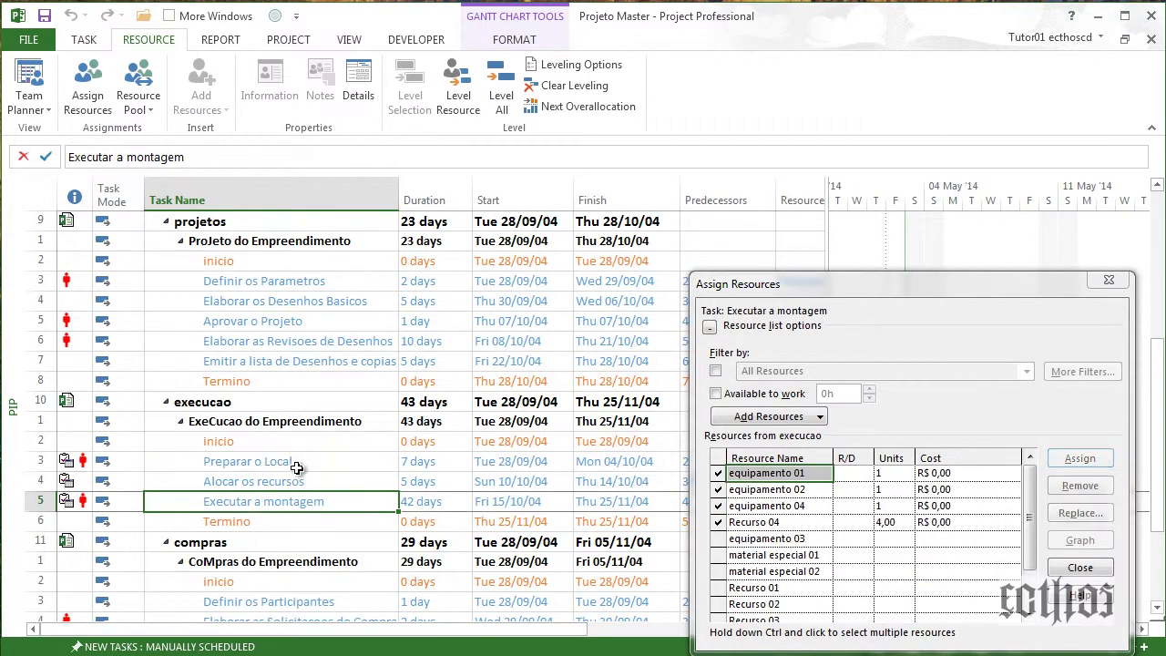
scroll(294, 474, down, 2)
key(Down)
key(Down)
key(Down)
key(Down)
key(Down)
key(Down)
key(Down)
key(Down)
key(Down)
key(Down)
key(Down)
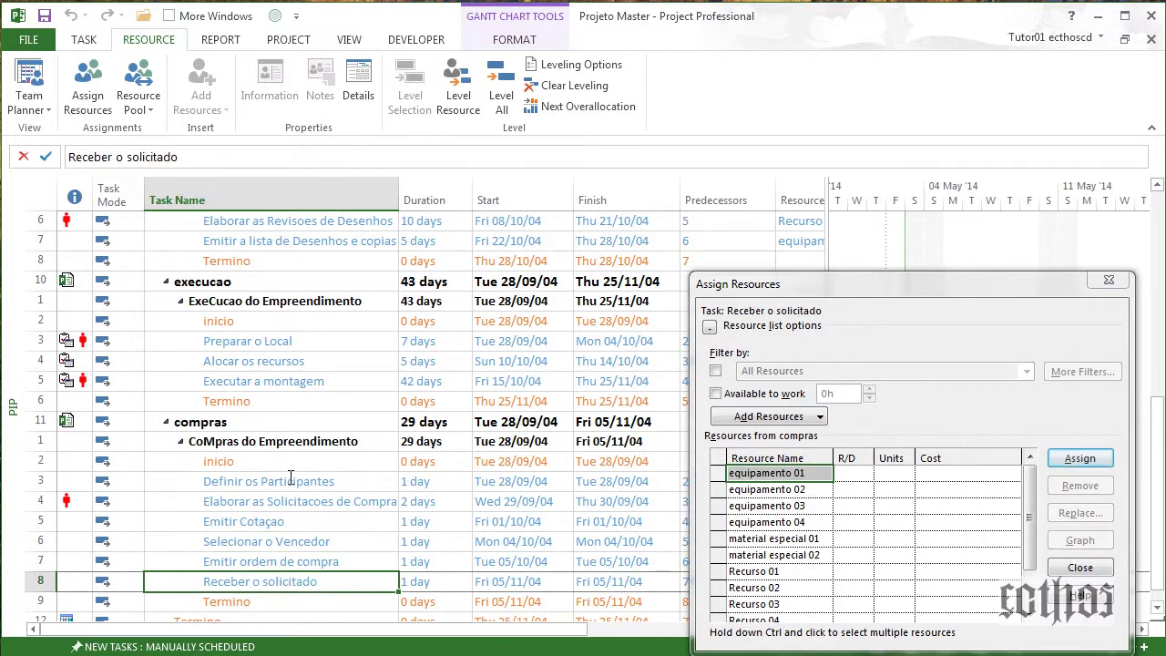
scroll(290, 478, down, 6)
scroll(290, 478, up, 15)
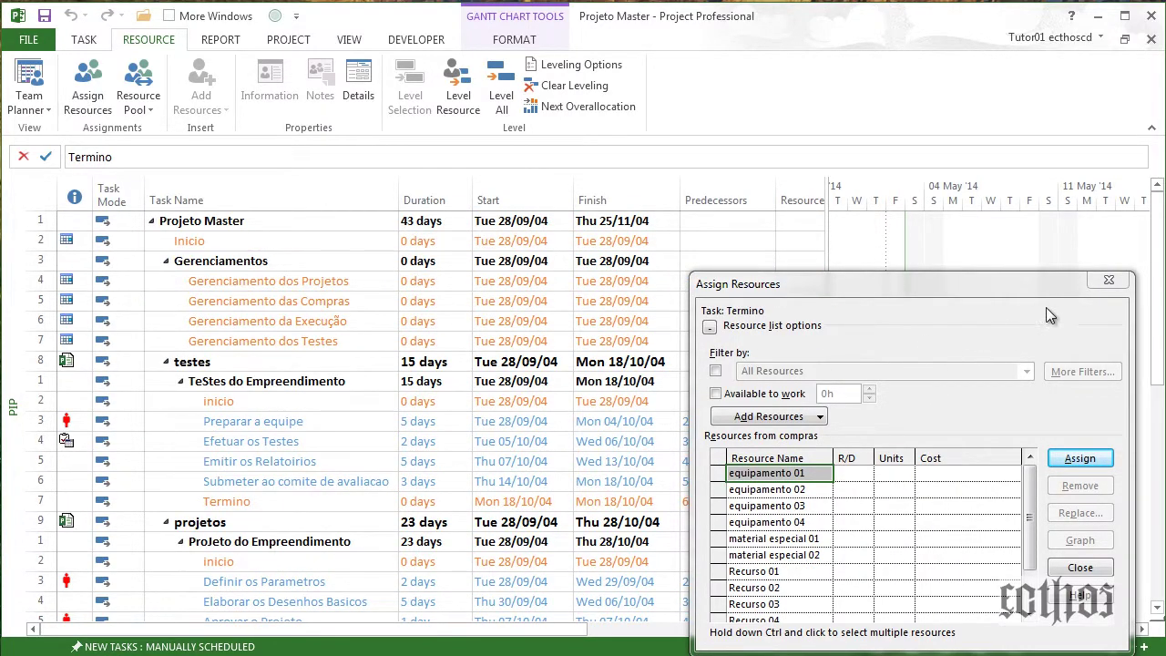
click(1105, 282)
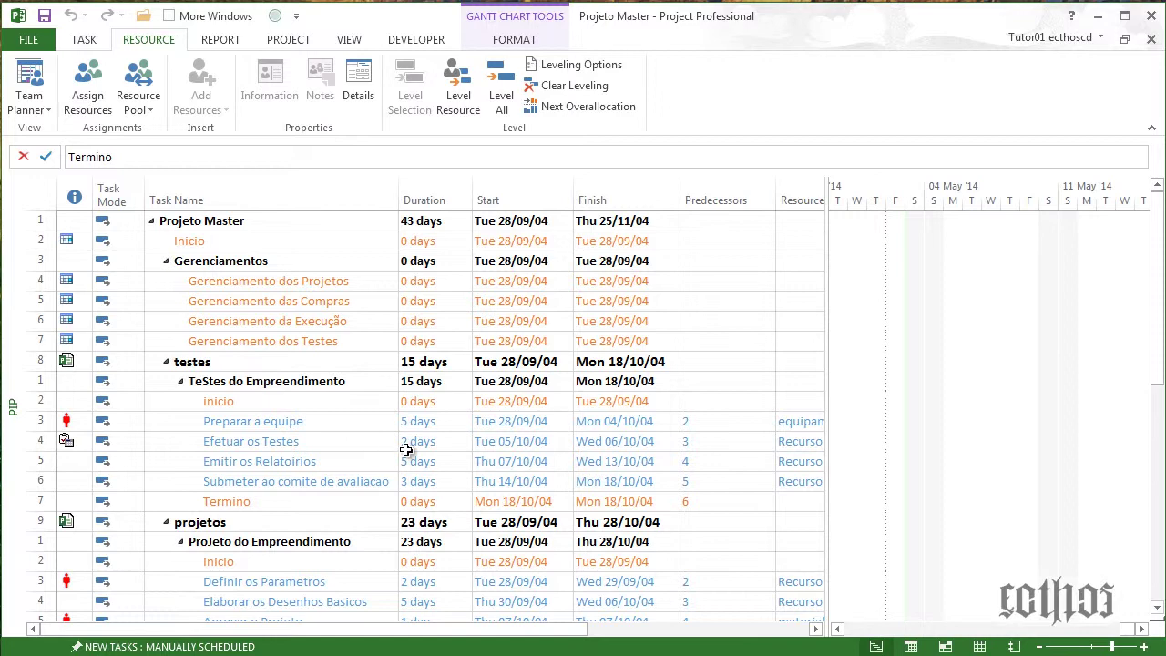
Widen the Task Name column until the longest task name in projetos fits.
scroll(407, 450, down, 1)
scroll(350, 492, down, 2)
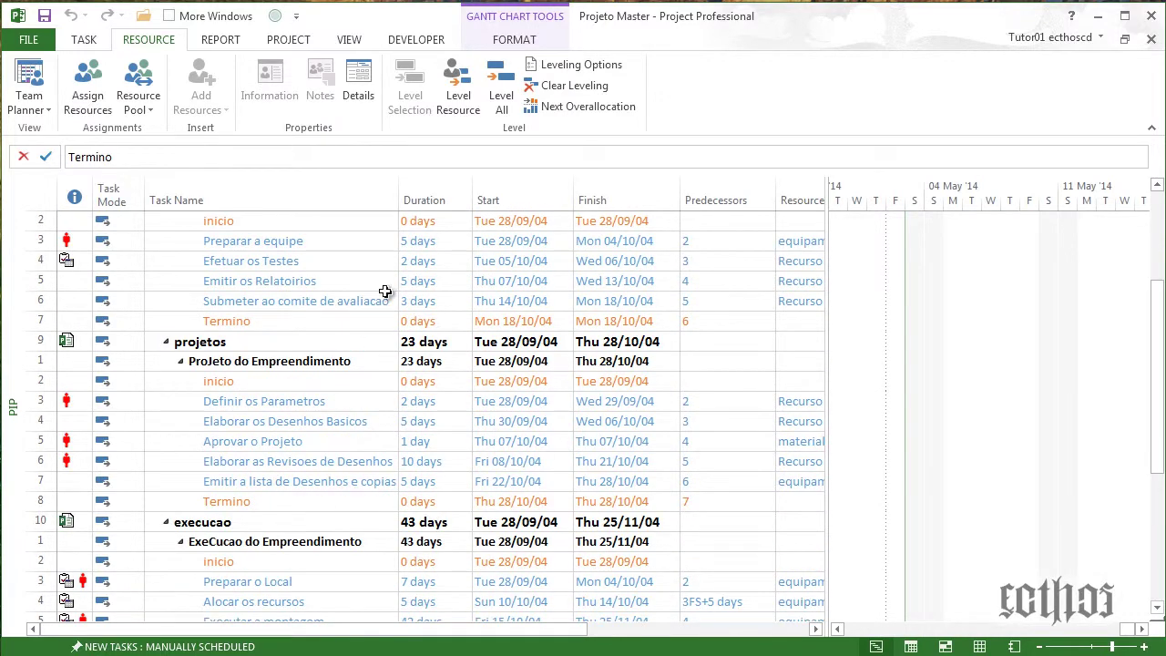
drag(398, 205, 475, 208)
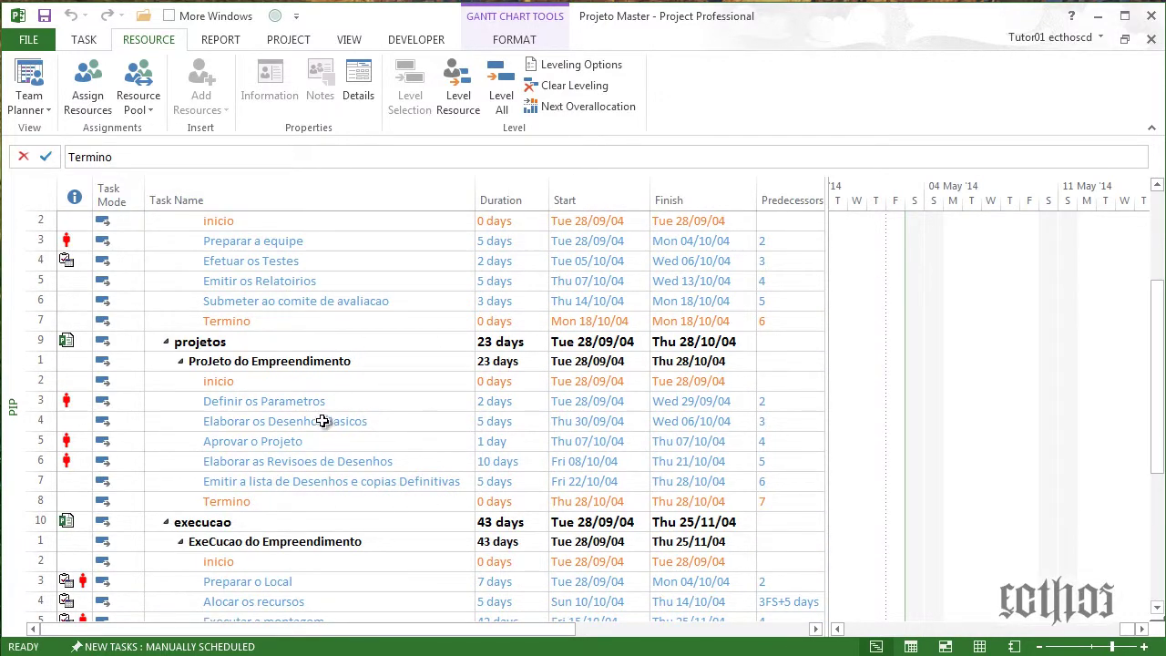
Select Aprovar o Projeto in projetos and zoom the Gantt timescale to the entire project.
click(311, 441)
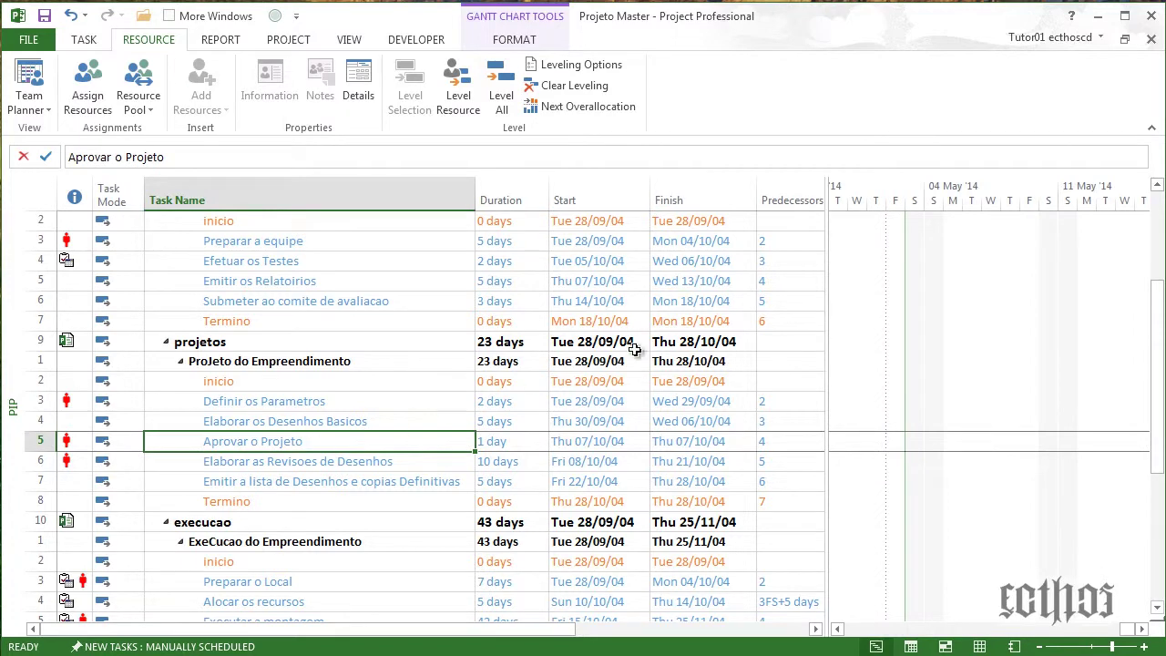
right_click(936, 203)
click(949, 234)
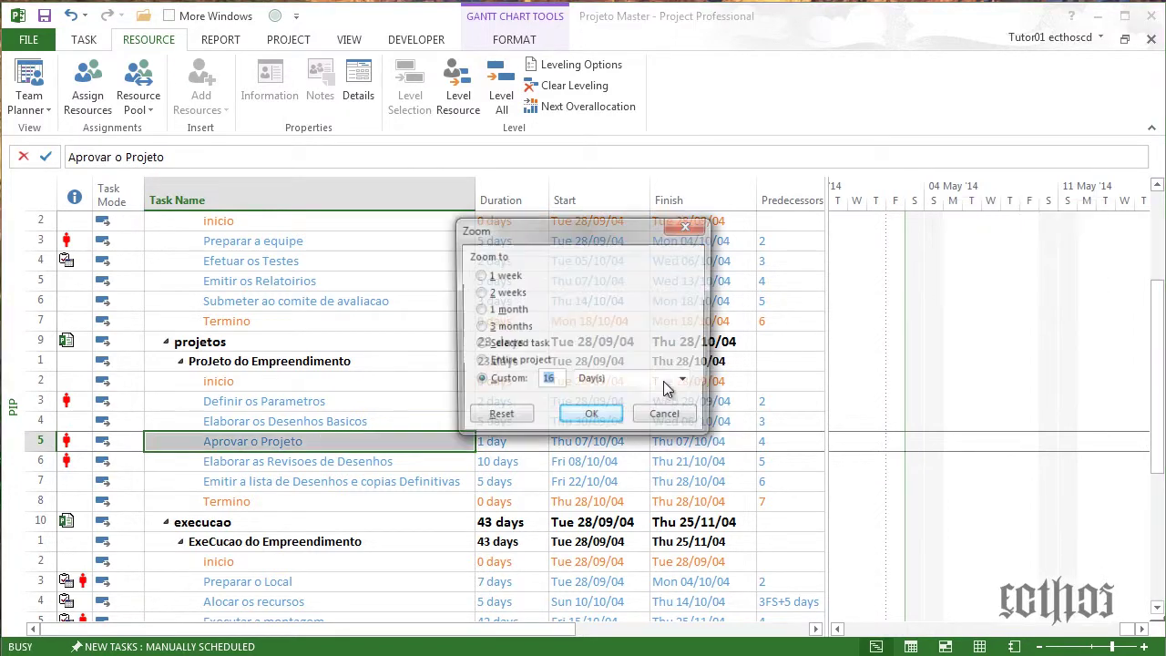
click(496, 371)
click(589, 410)
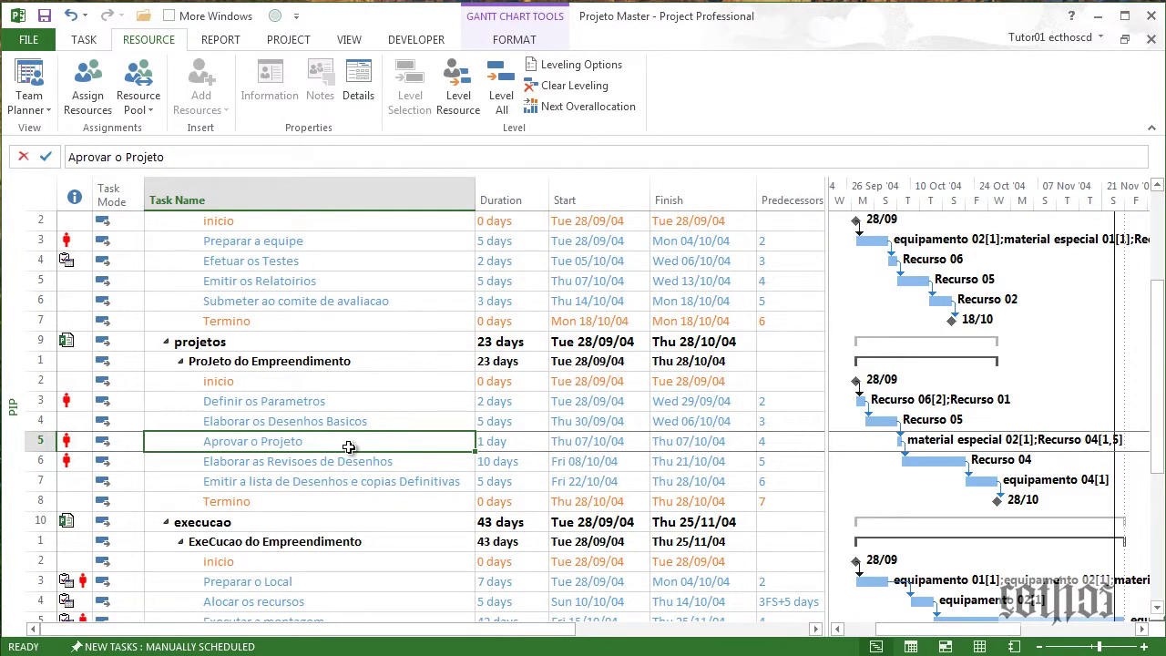
Split the PIP view into two panes with the Task Form below the Gantt chart.
right_click(20, 280)
click(13, 255)
drag(1150, 612, 1150, 360)
Replace the Task Form with the Relationship Diagram, select Efetuar os Testes, and enlarge the pane holding the task list.
right_click(11, 416)
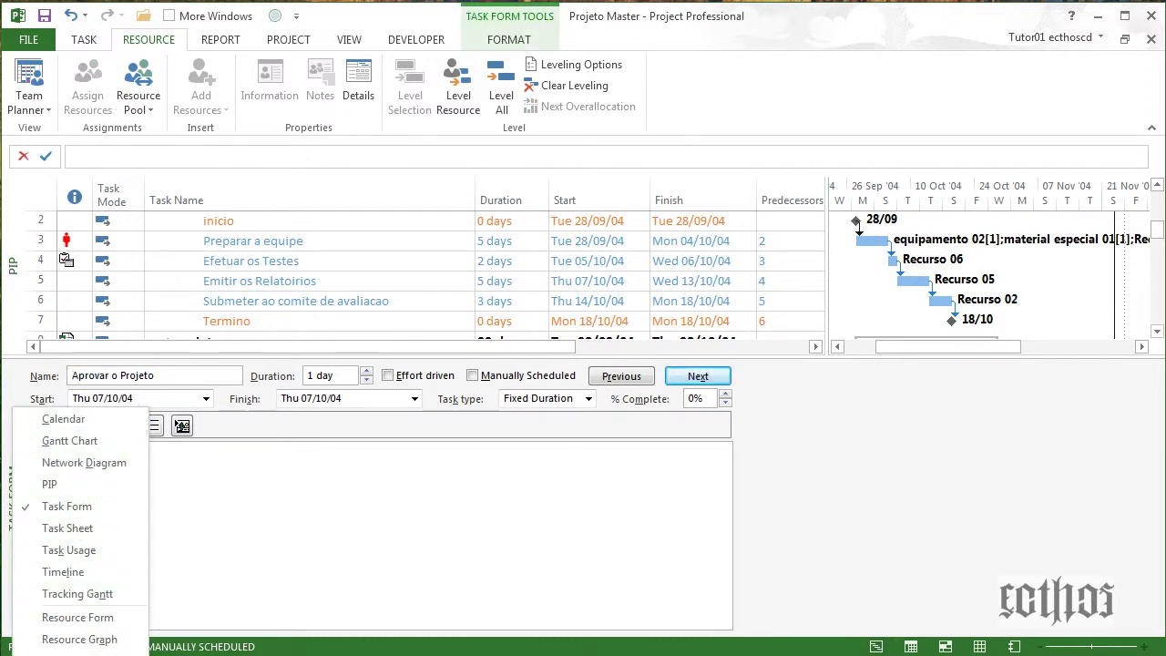
click(78, 649)
drag(336, 173, 337, 197)
click(234, 202)
scroll(234, 202, up, 2)
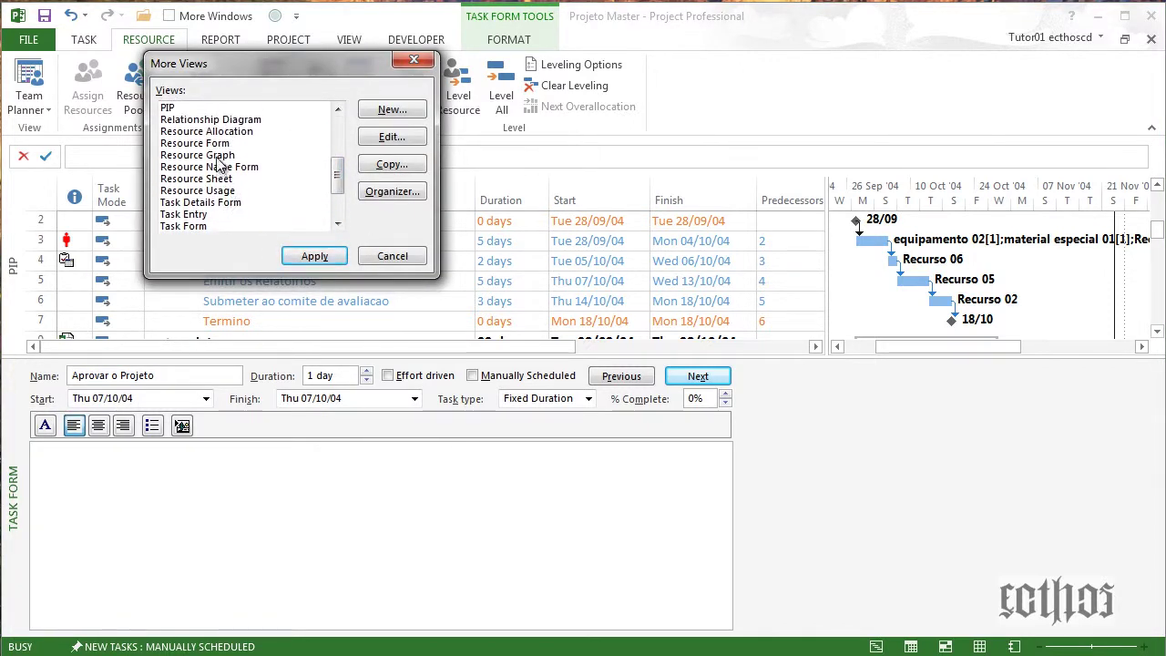
click(231, 119)
click(314, 256)
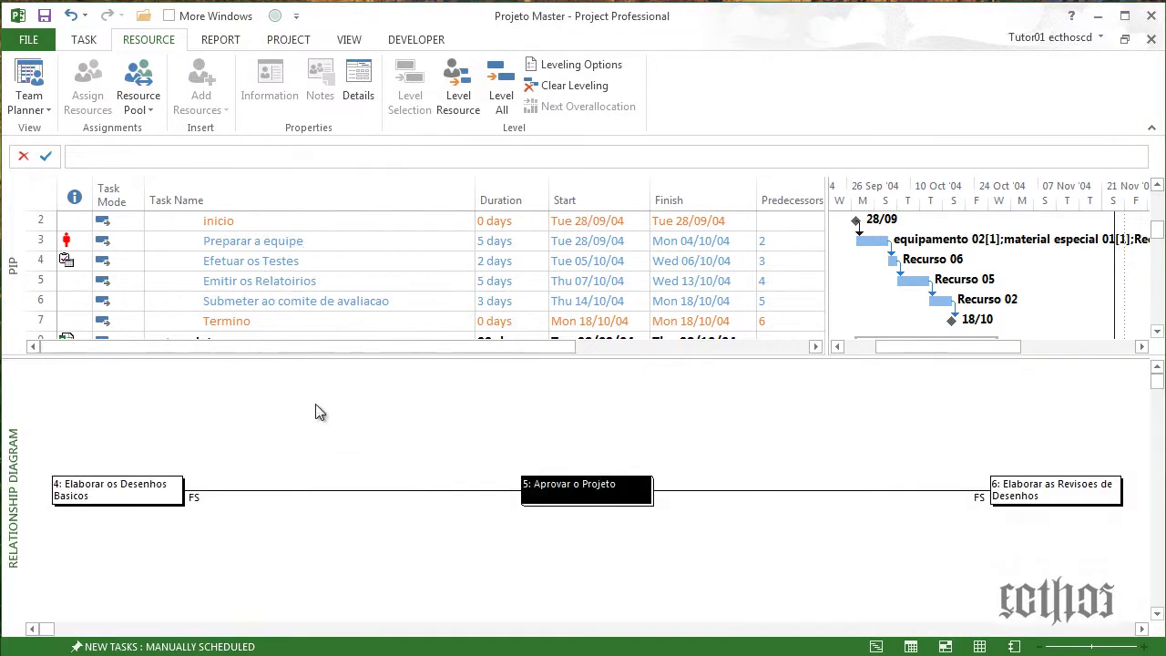
click(256, 262)
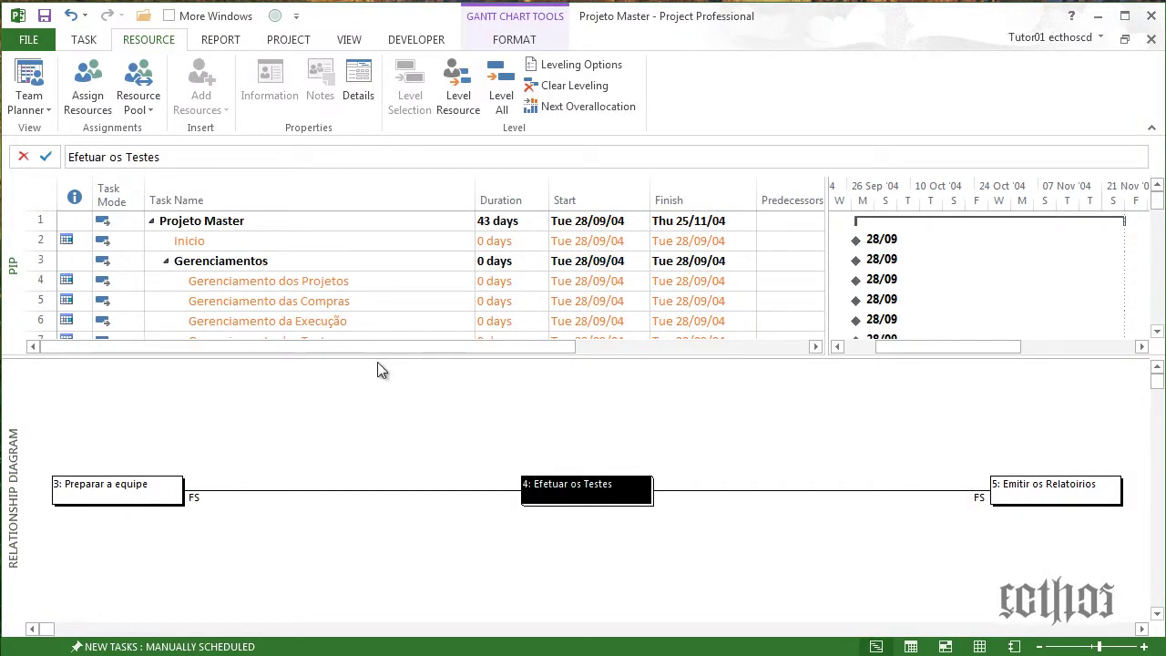
drag(380, 356, 377, 437)
Examine the links of Aprovar o Projeto, the inicio task in execucao, and Receber o solicitado in the Relationship Diagram.
scroll(296, 318, down, 7)
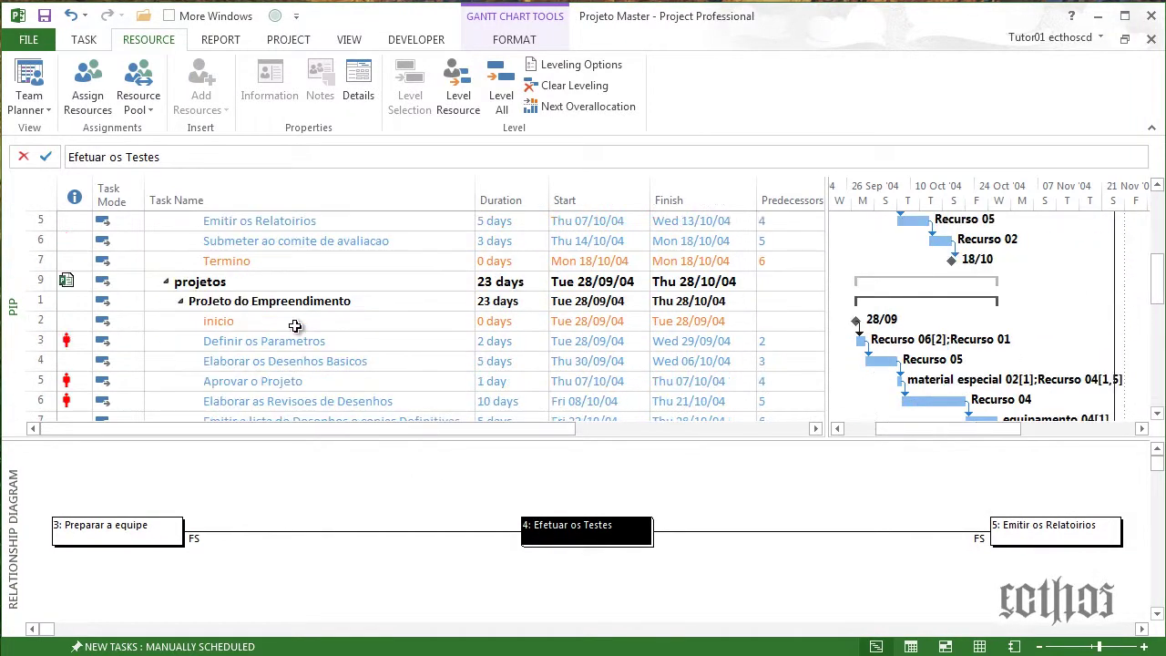
click(297, 319)
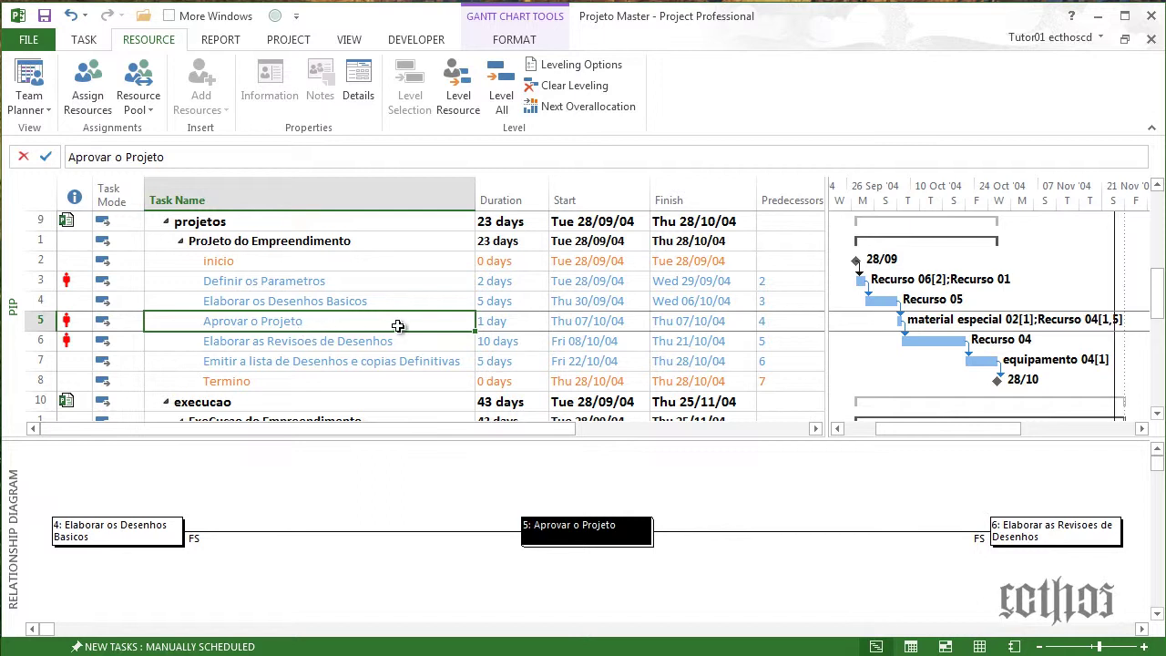
scroll(398, 327, down, 2)
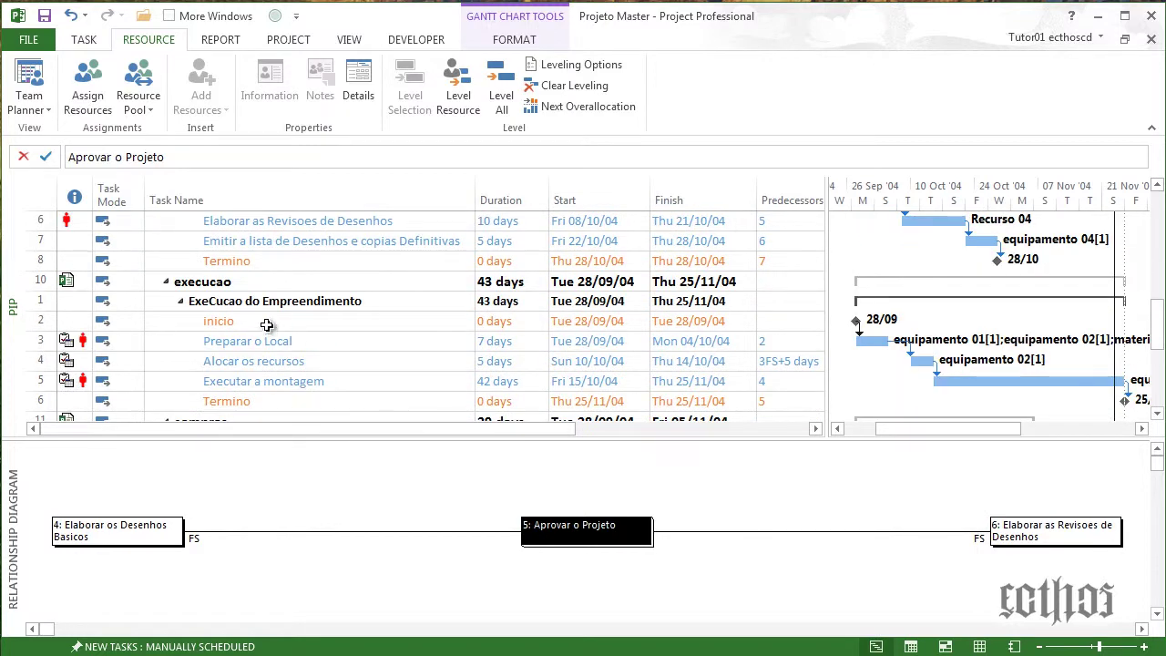
click(267, 322)
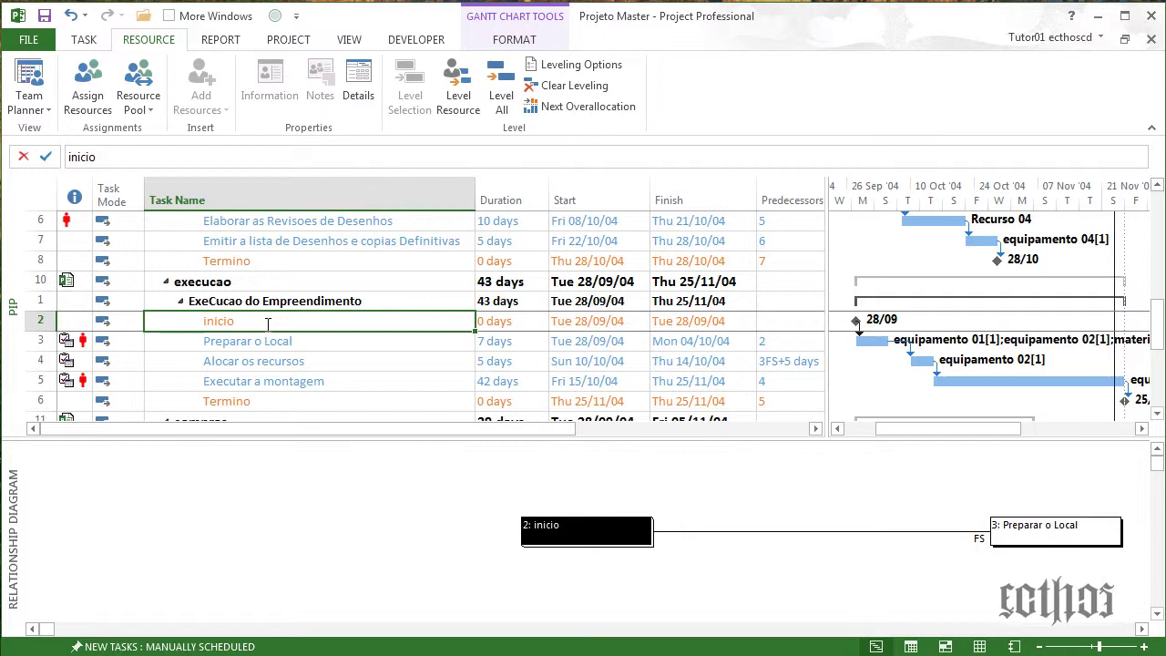
scroll(267, 324, down, 4)
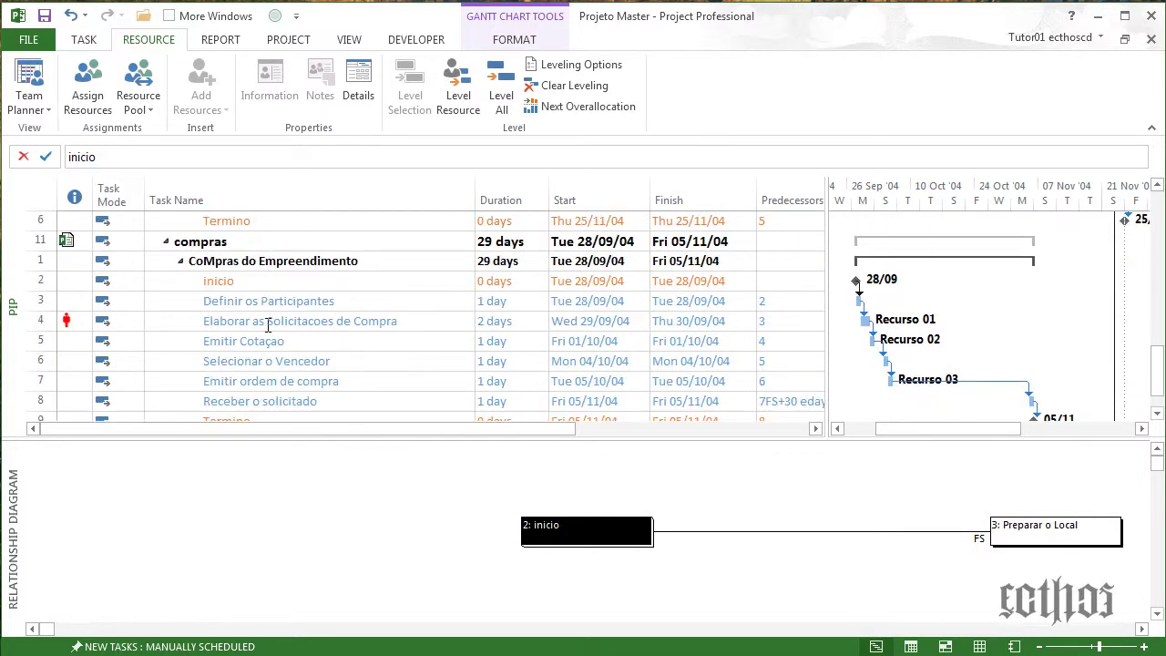
scroll(268, 324, up, 1)
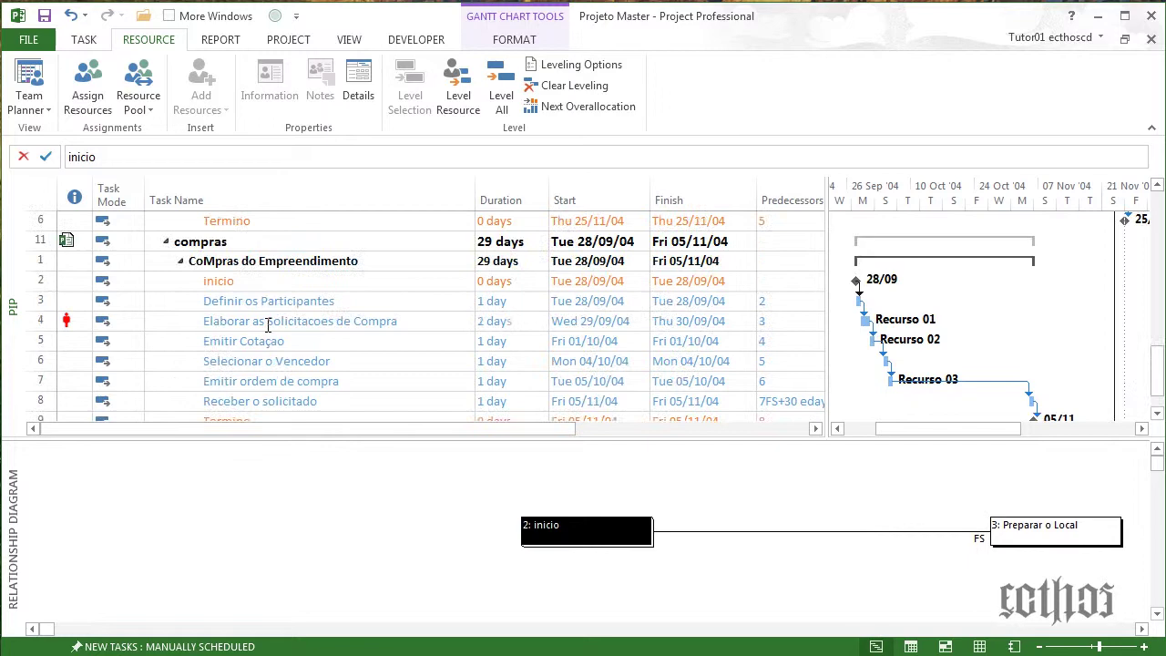
click(293, 401)
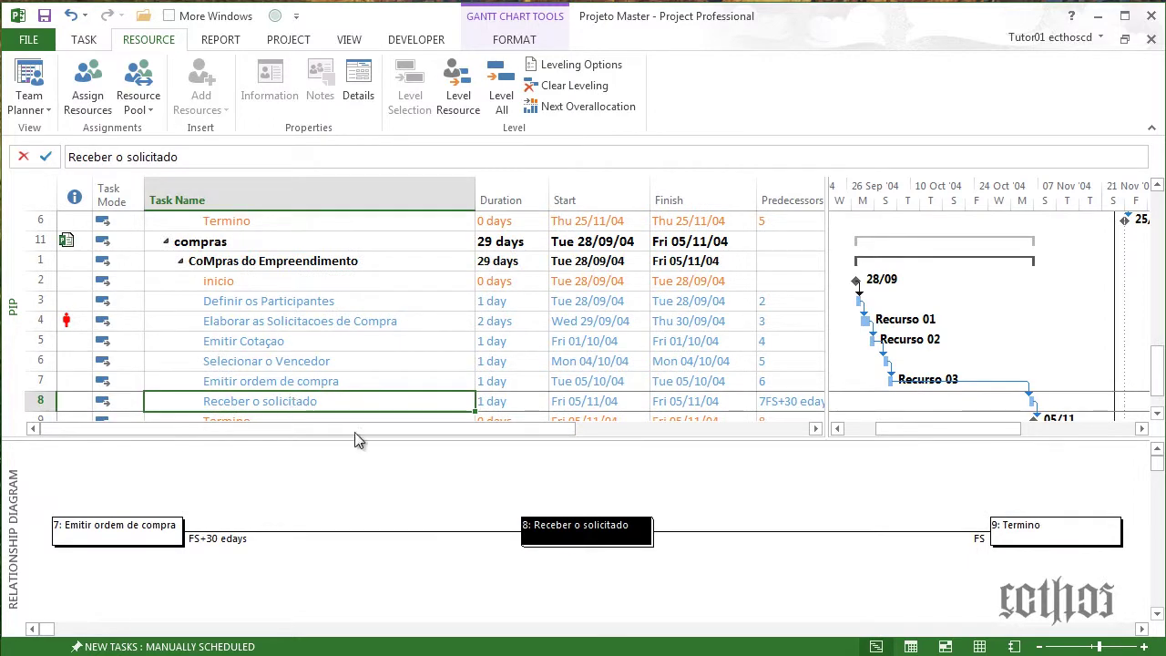
scroll(502, 365, down, 2)
scroll(424, 378, up, 1)
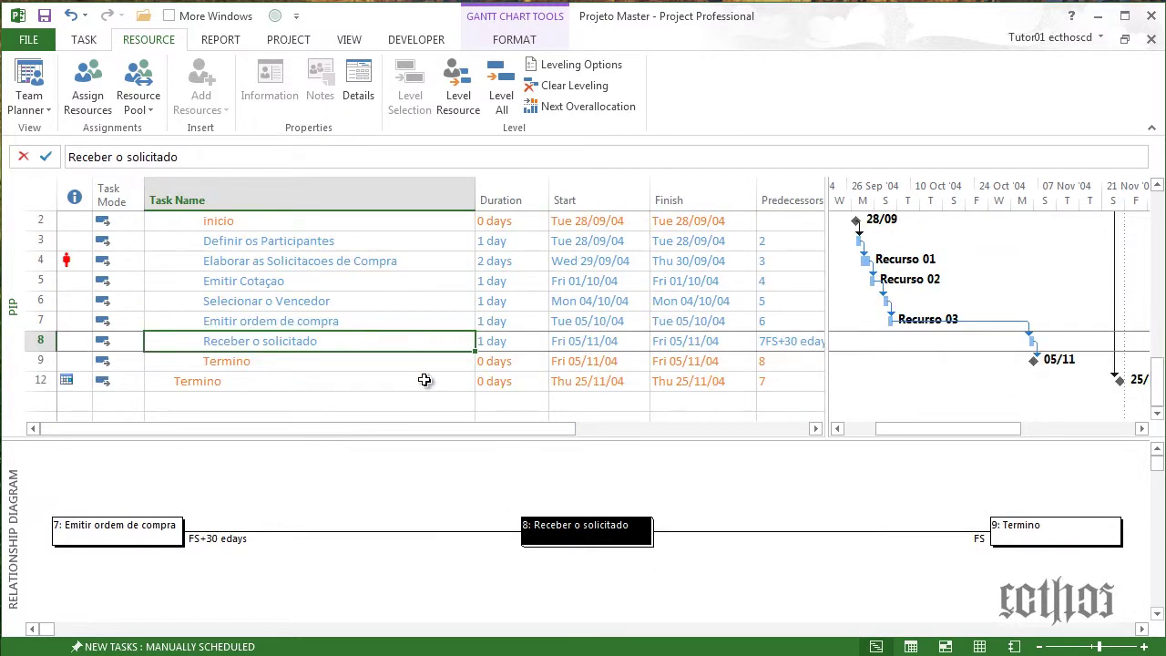
scroll(332, 369, up, 1)
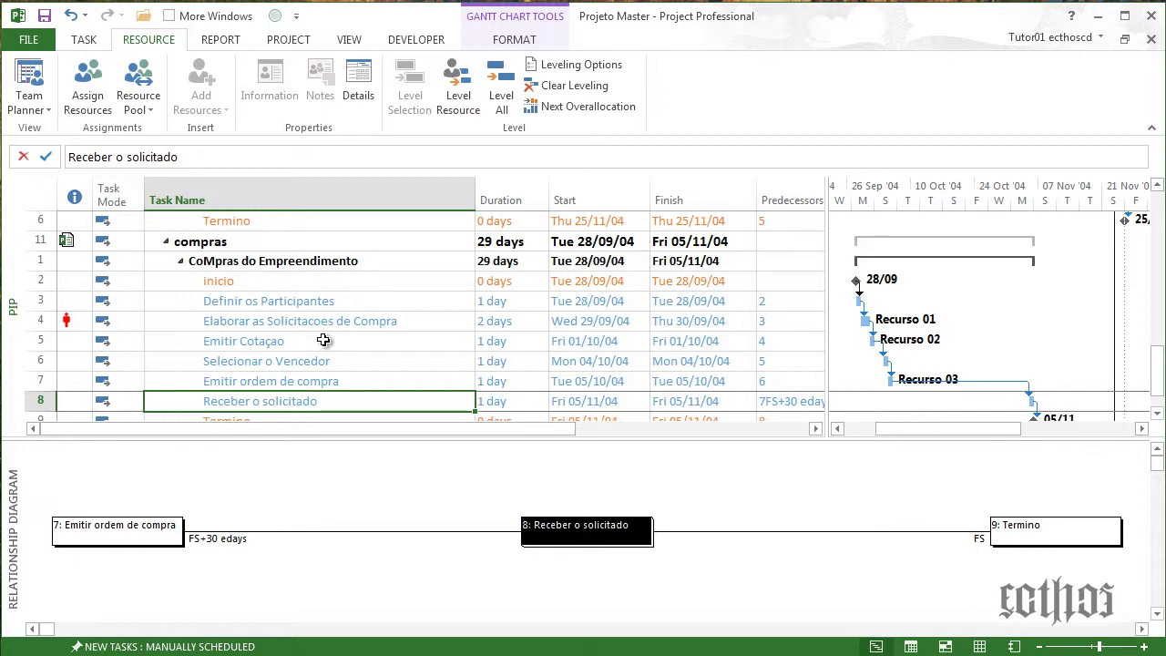
Examine the predecessor and successor of Executar a montagem in the execucao subproject.
scroll(323, 340, up, 4)
scroll(324, 340, down, 2)
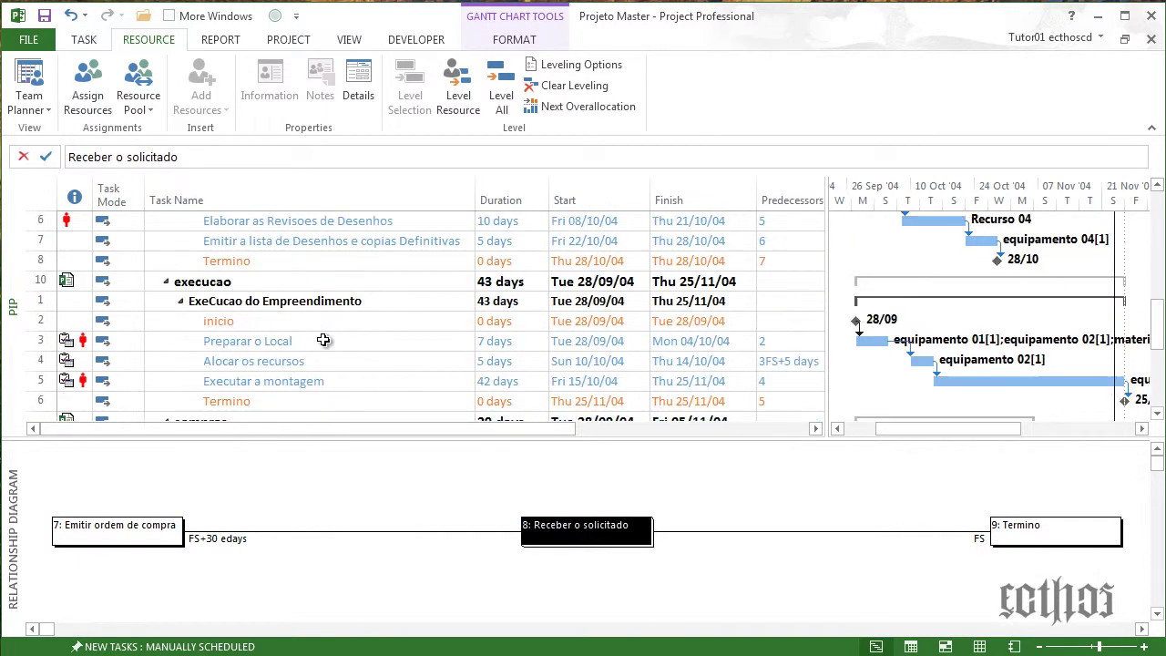
click(330, 322)
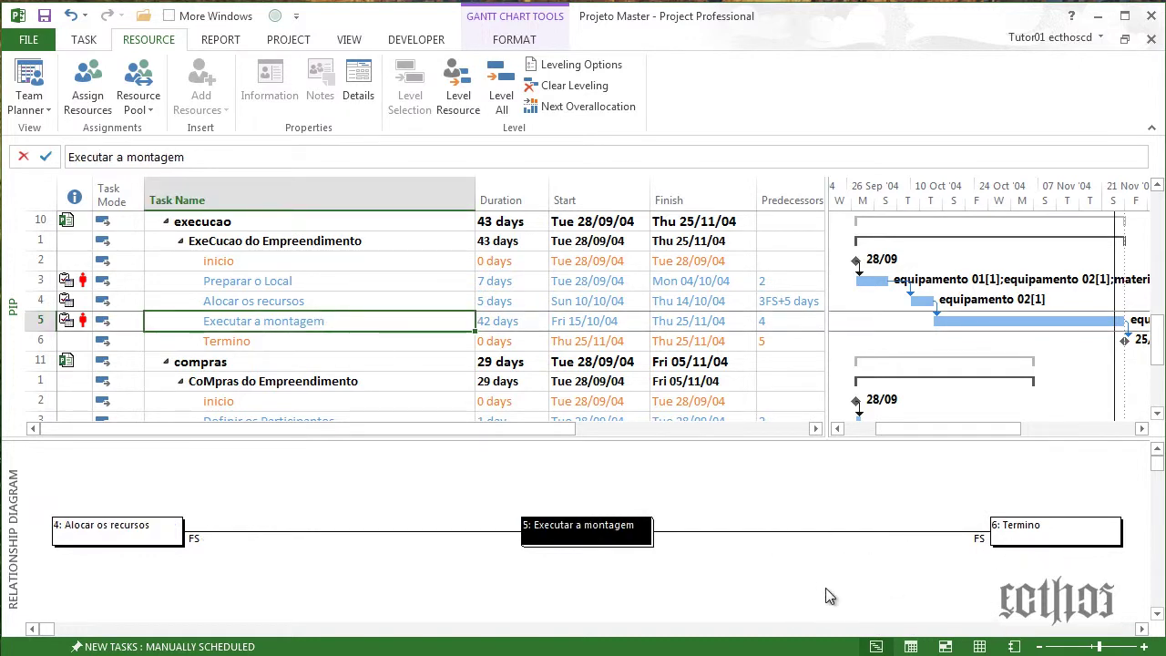
click(329, 342)
click(355, 321)
Examine the predecessors and successors of the testes tasks from Preparar a equipe to Submeter ao comite de avaliacao.
scroll(335, 359, up, 6)
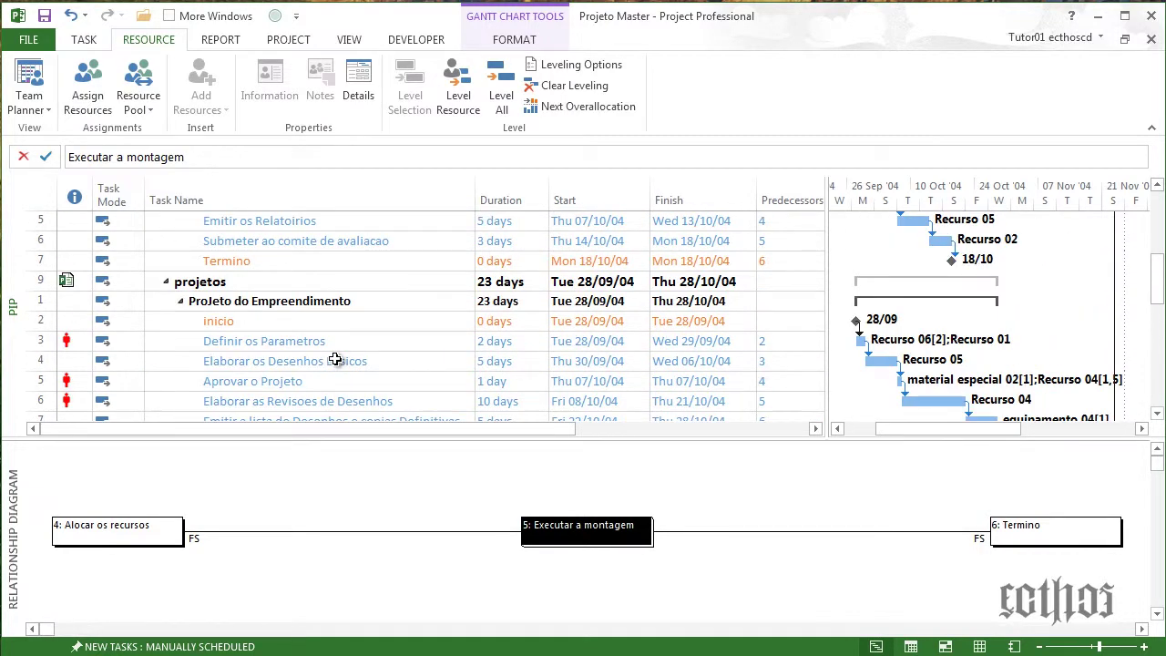
scroll(336, 359, down, 1)
scroll(351, 378, up, 2)
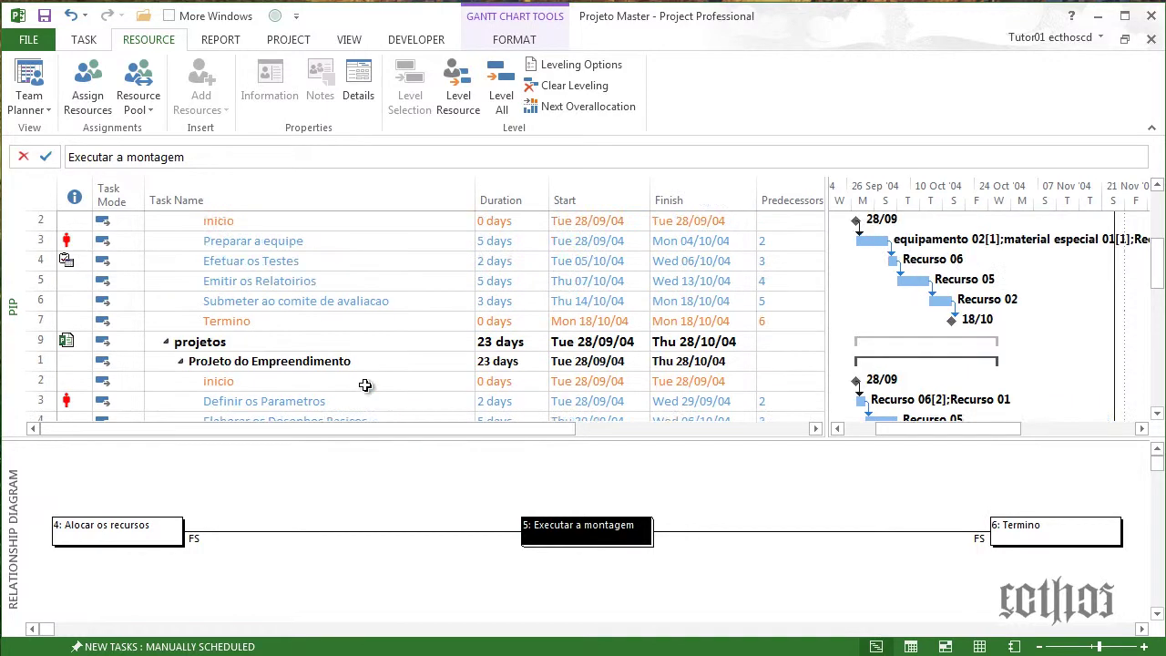
scroll(365, 385, up, 2)
scroll(365, 385, down, 1)
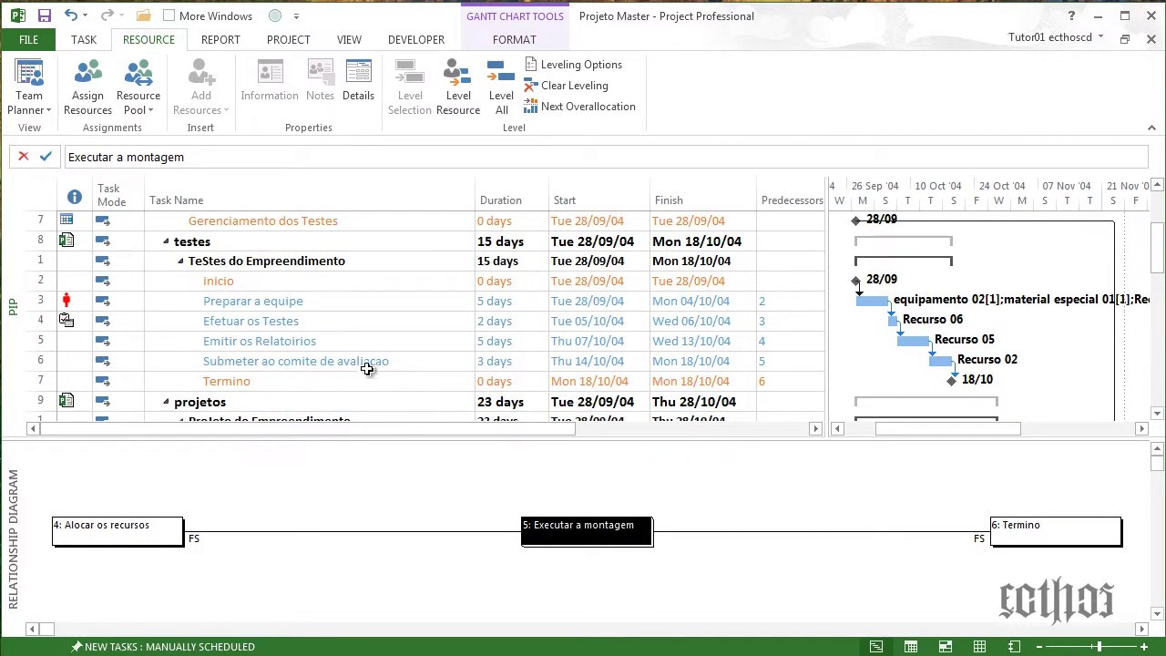
click(372, 362)
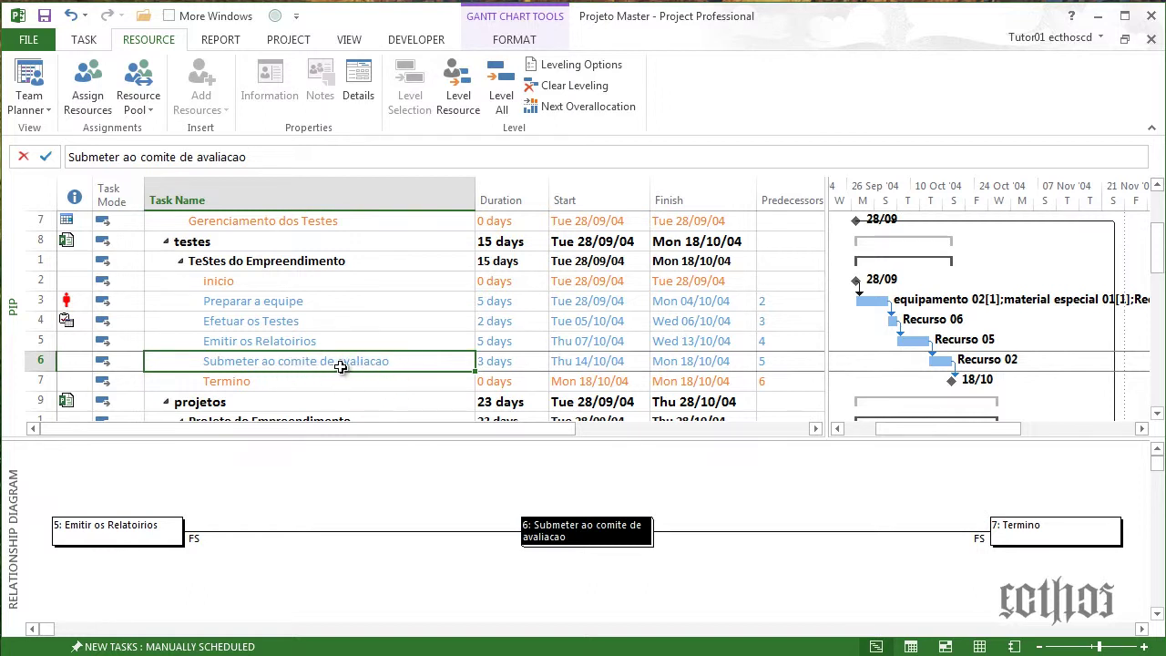
click(272, 347)
click(284, 303)
click(285, 321)
click(283, 345)
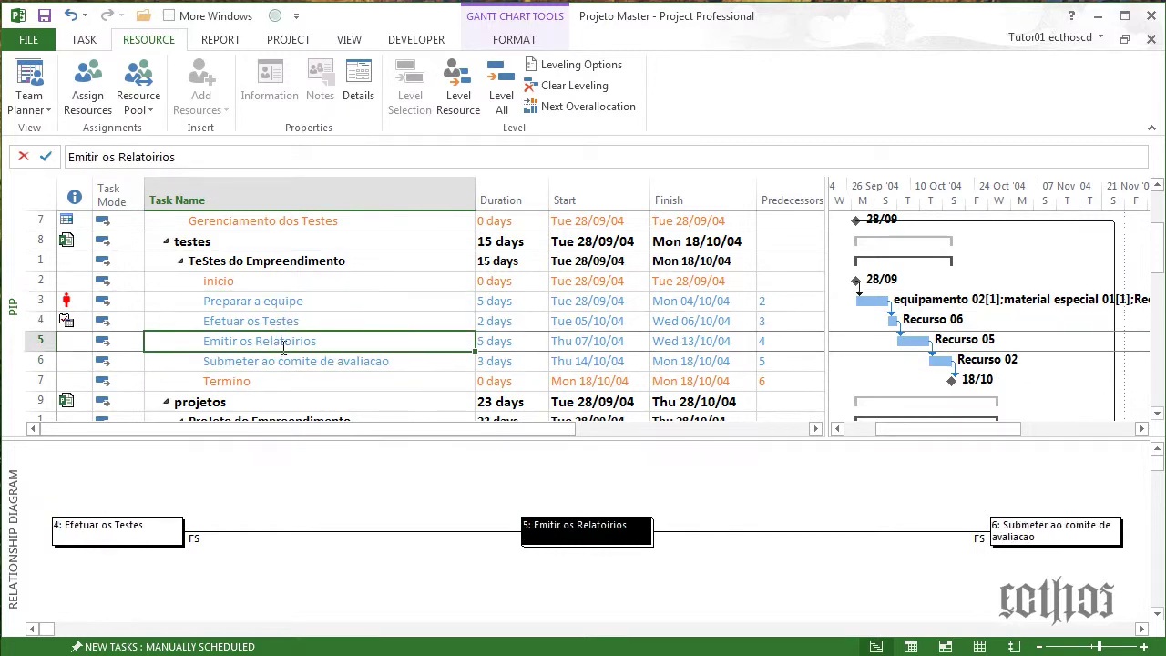
click(285, 362)
scroll(286, 363, down, 5)
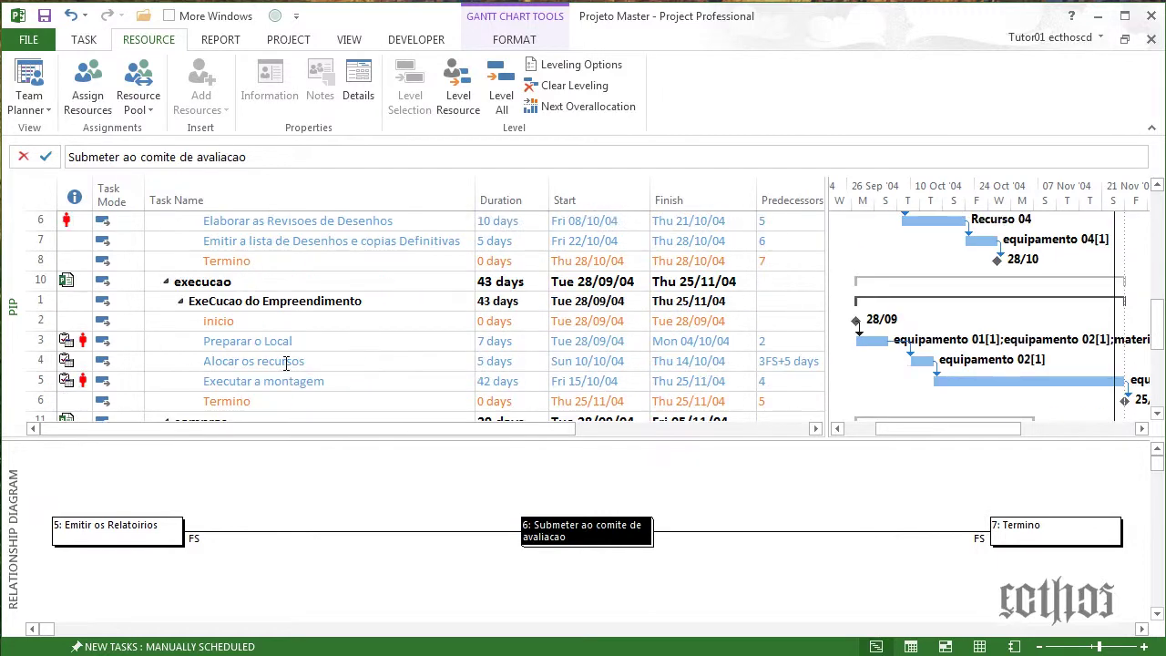
Collapse the compras subproject together with its CoMpras do Empreendimento summary task.
scroll(286, 363, down, 3)
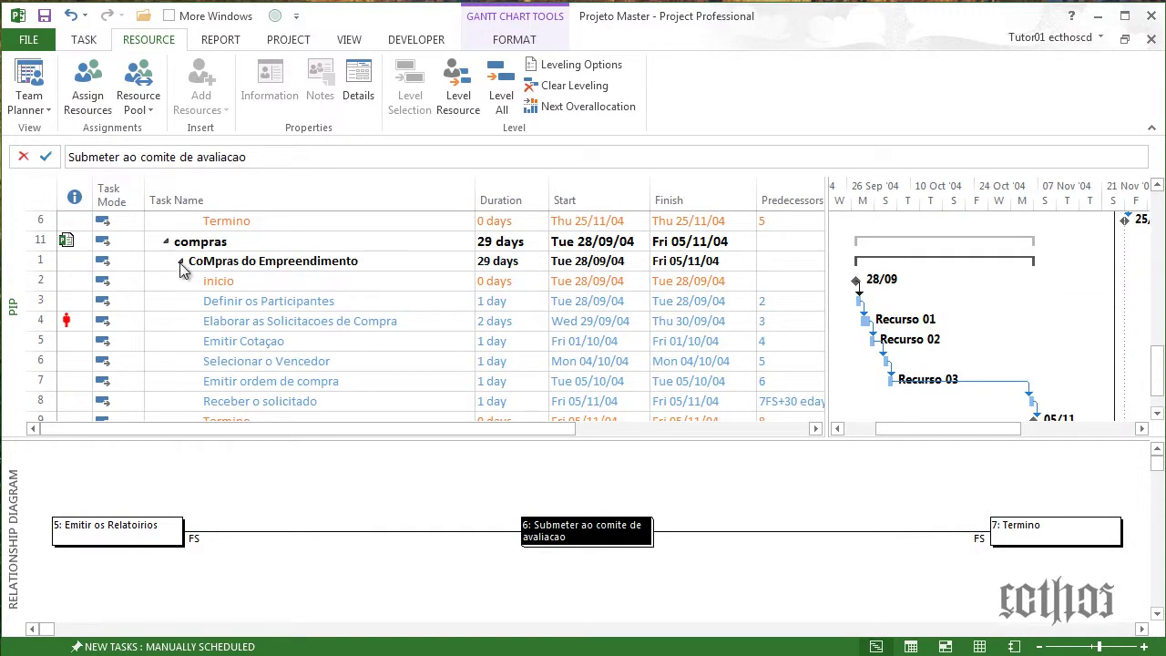
click(181, 262)
click(171, 243)
scroll(171, 257, up, 1)
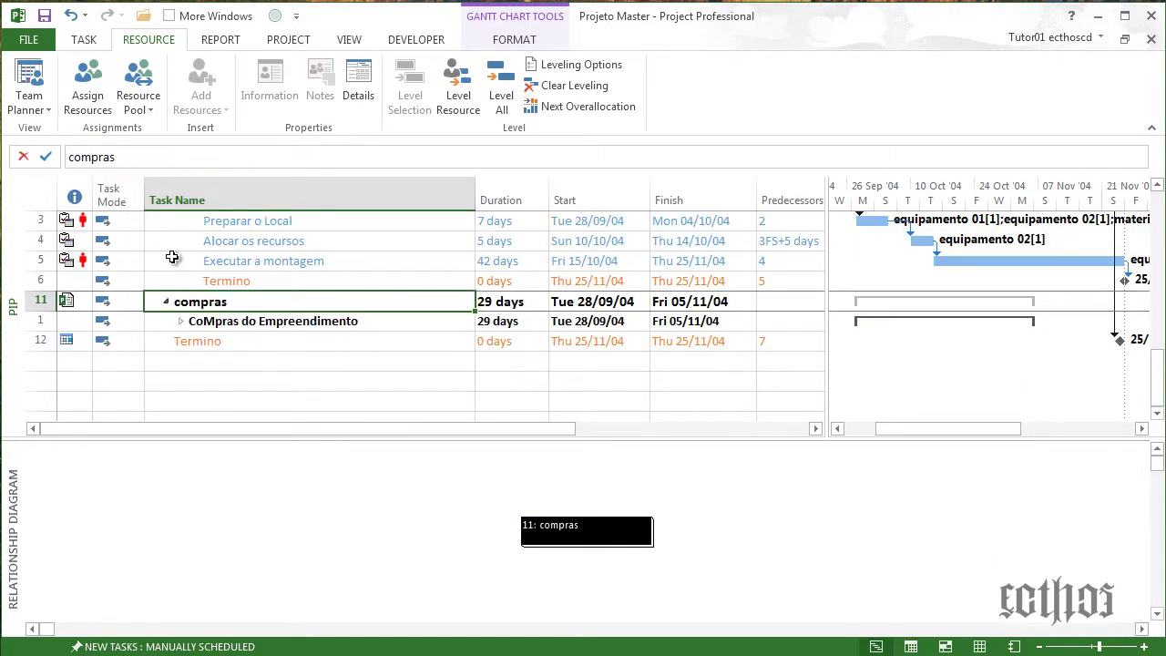
click(167, 302)
scroll(173, 305, up, 3)
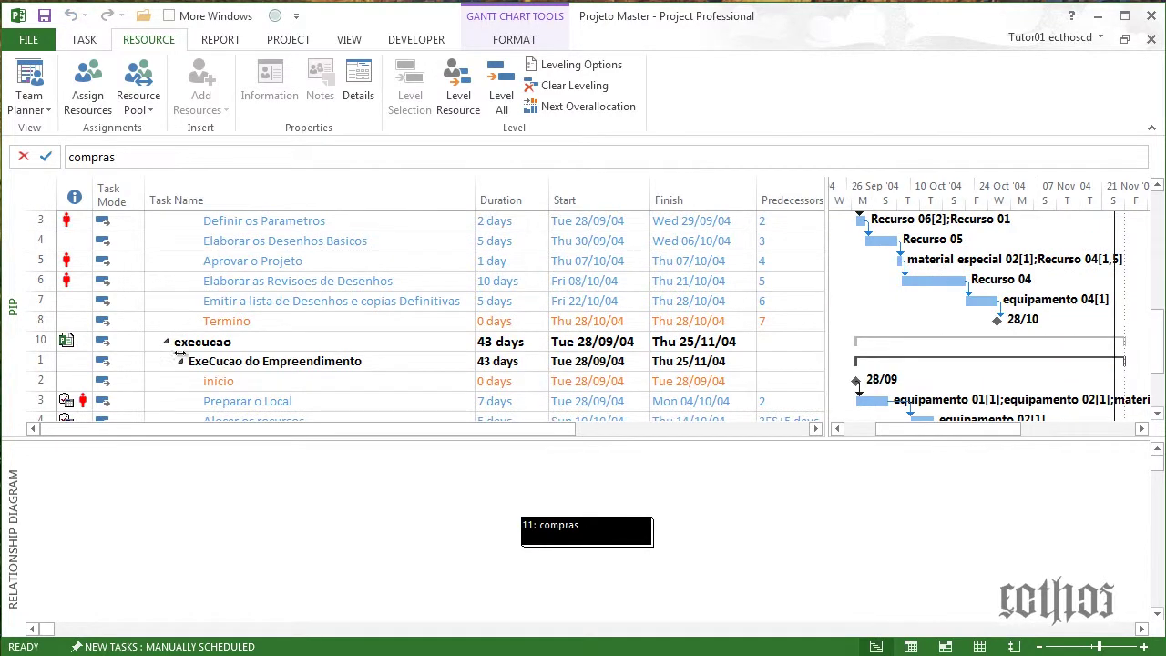
Collapse the execucao and projetos subprojects together with their inner Empreendimento summary tasks.
click(180, 361)
click(166, 341)
scroll(182, 330, up, 2)
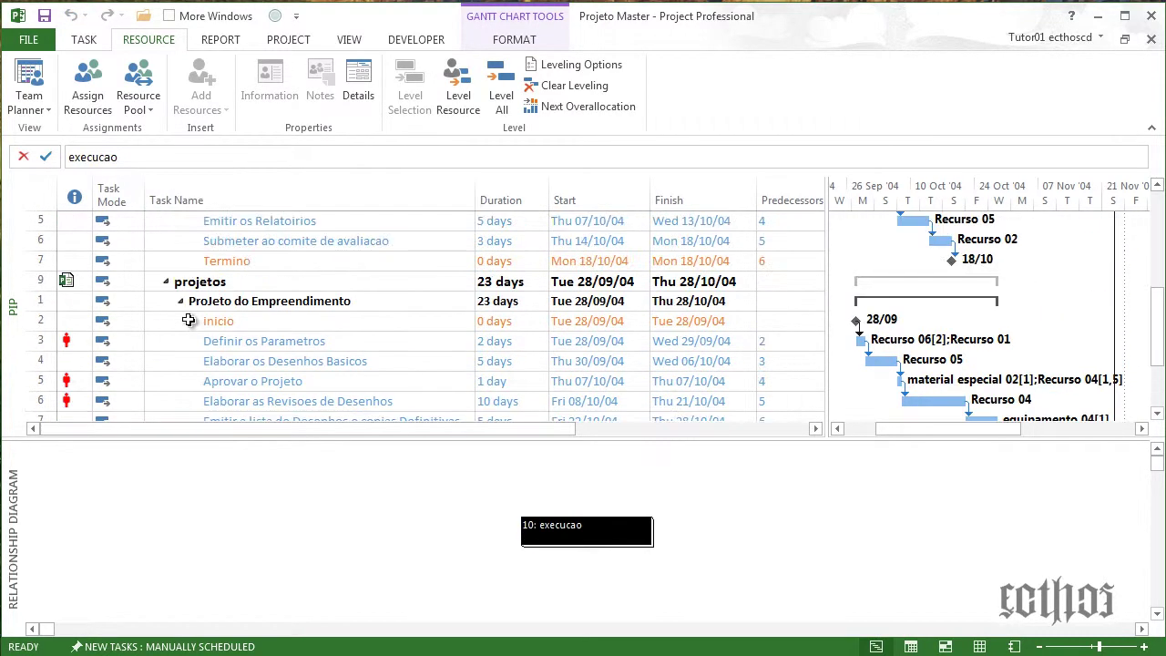
click(180, 301)
click(166, 281)
scroll(165, 292, up, 3)
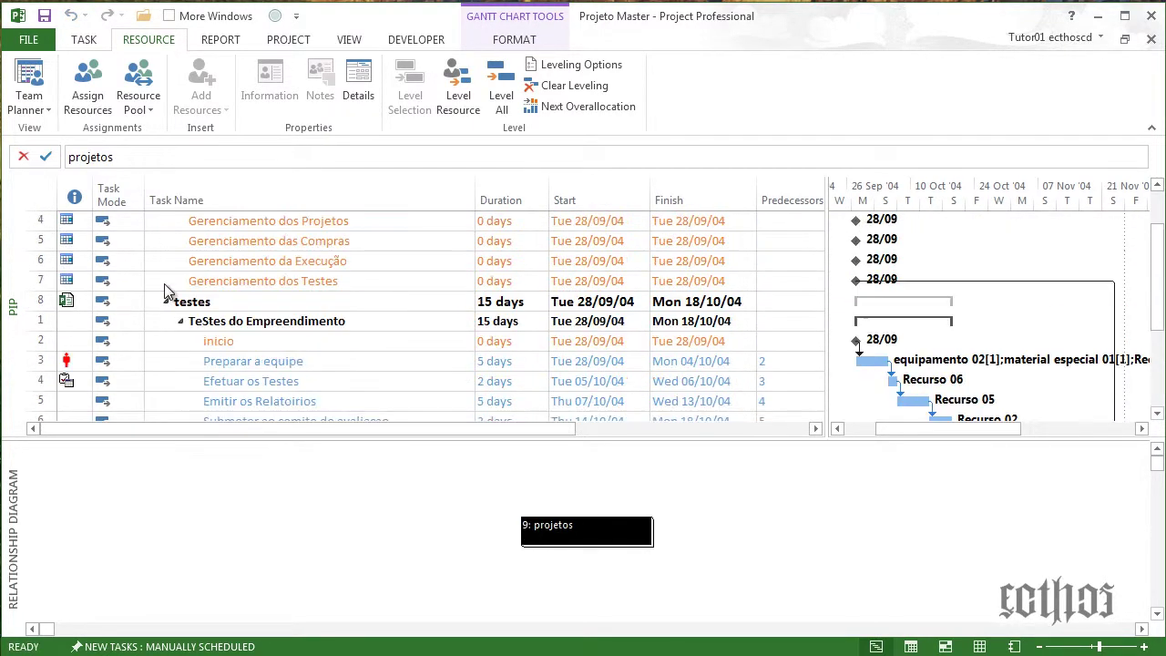
Collapse the testes subproject and the Gerenciamentos group, leaving Projeto Master expanded to its first-level items only.
click(181, 320)
click(166, 301)
scroll(167, 305, up, 1)
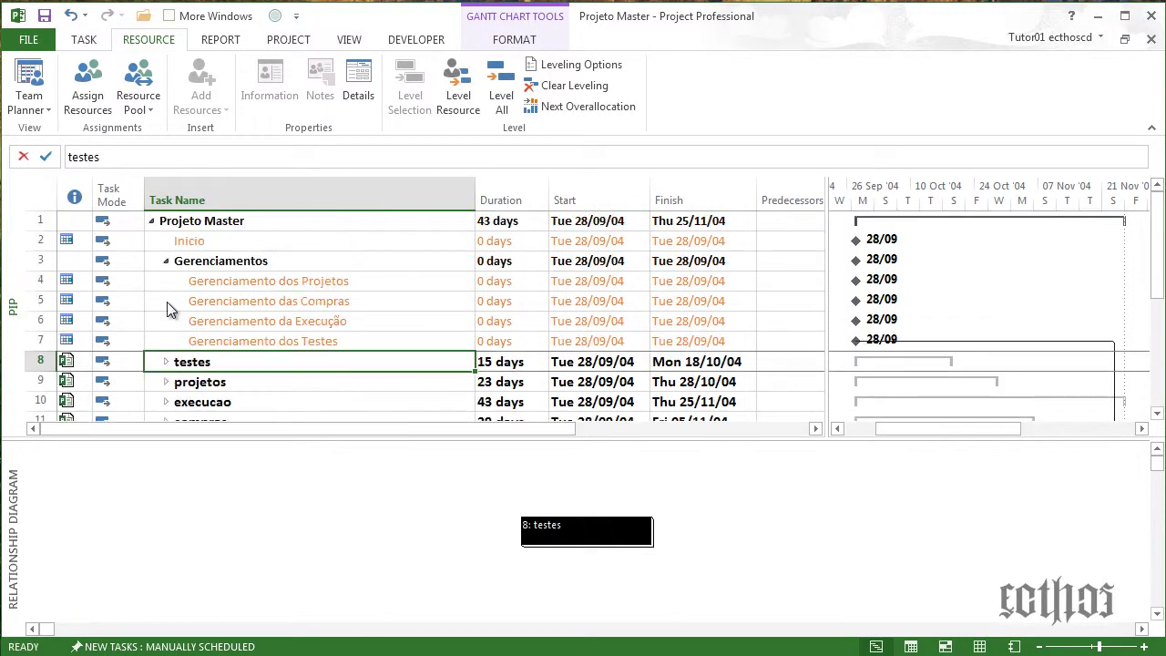
click(165, 262)
click(152, 222)
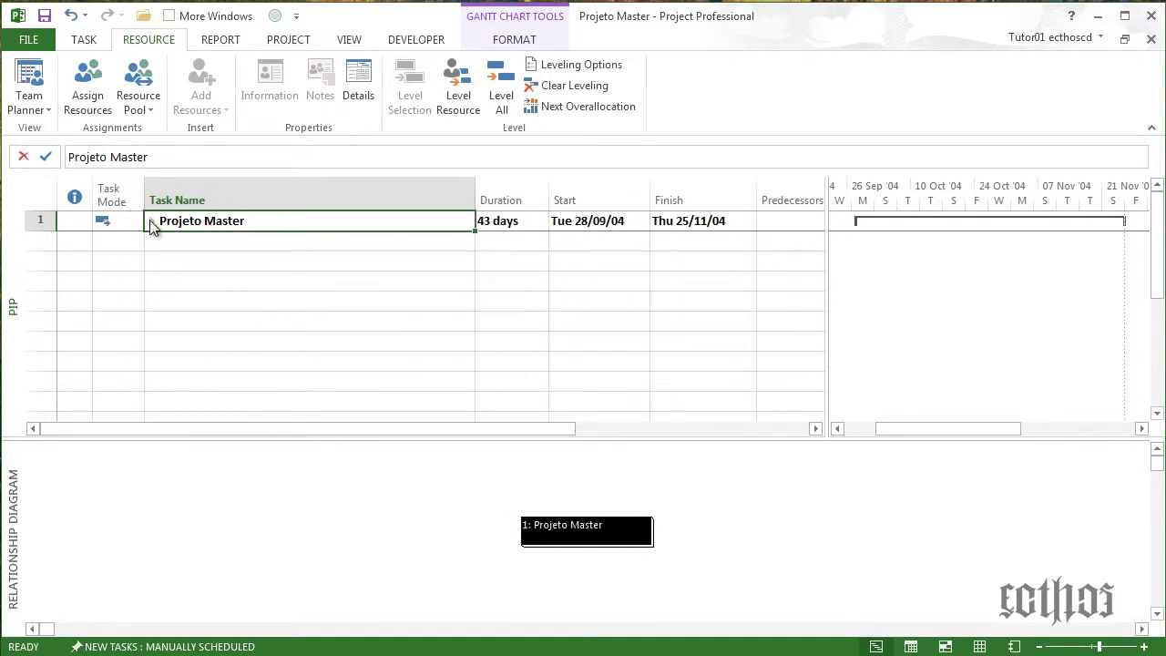
click(151, 222)
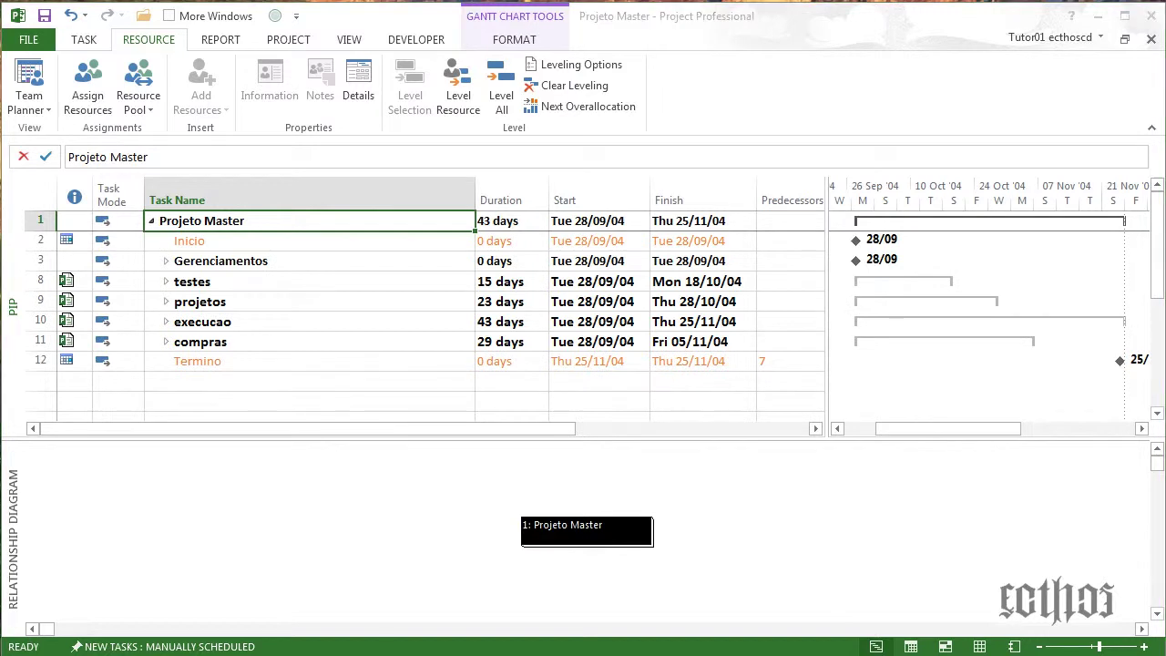
Remove the Relationship Diagram pane so the Gantt Chart view fills the whole window.
drag(278, 134, 2, 182)
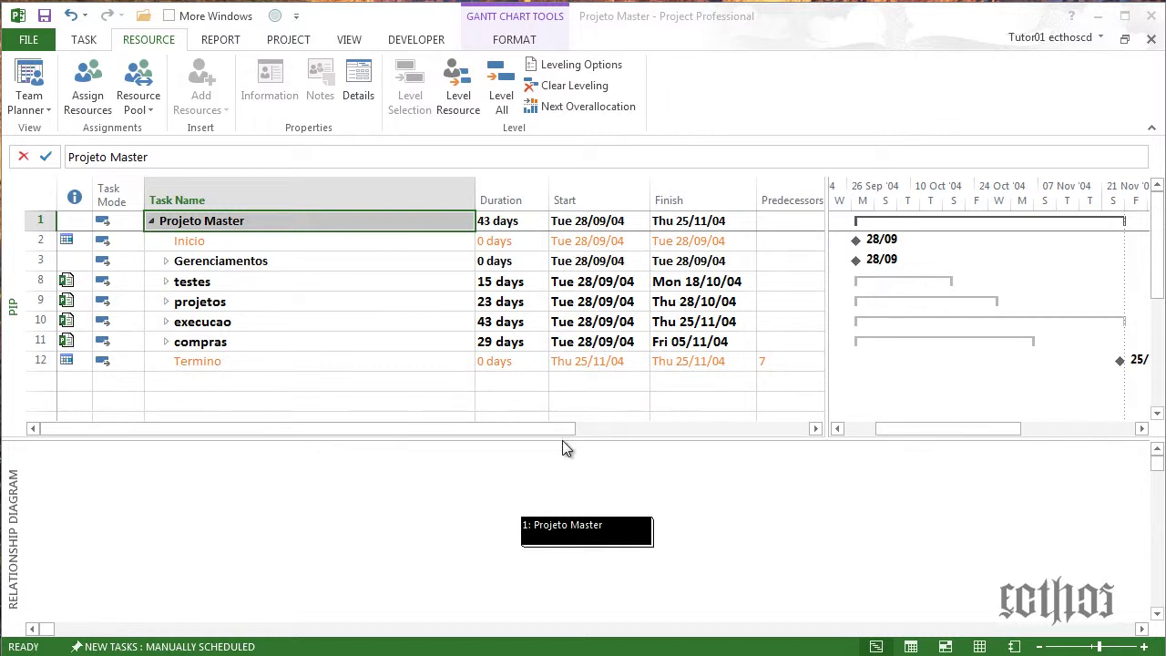
drag(562, 440, 565, 638)
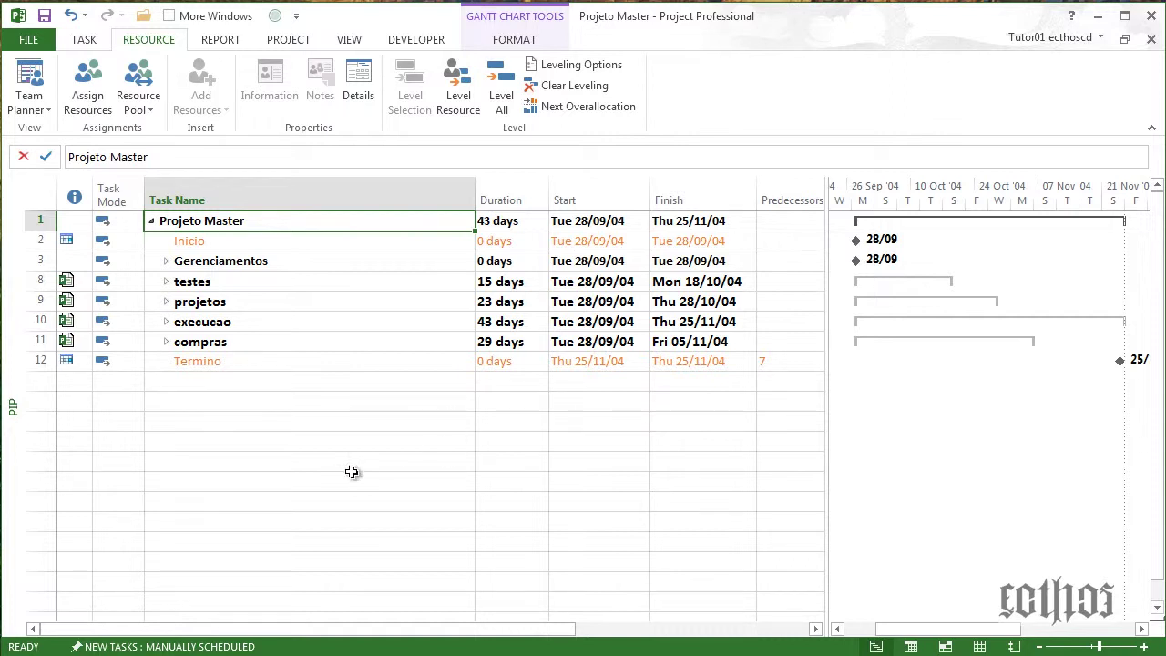
Set all tasks of Projeto Master to Auto Schedule and make new tasks Auto Scheduled.
click(46, 191)
scroll(333, 98, up, 1)
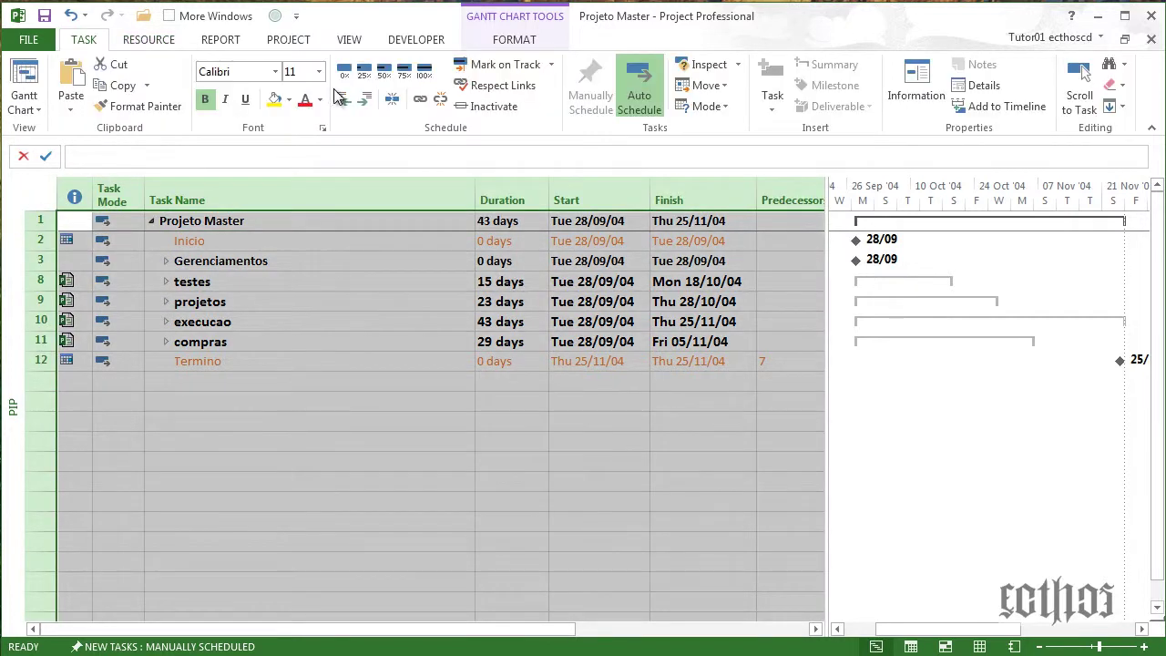
click(628, 86)
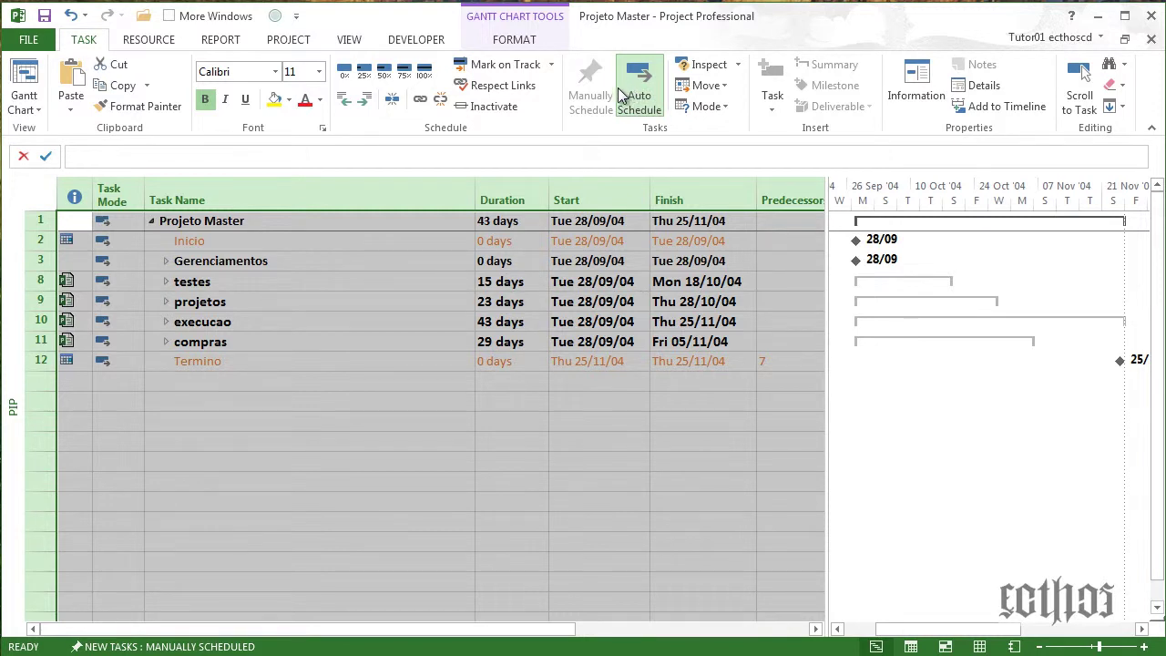
click(511, 261)
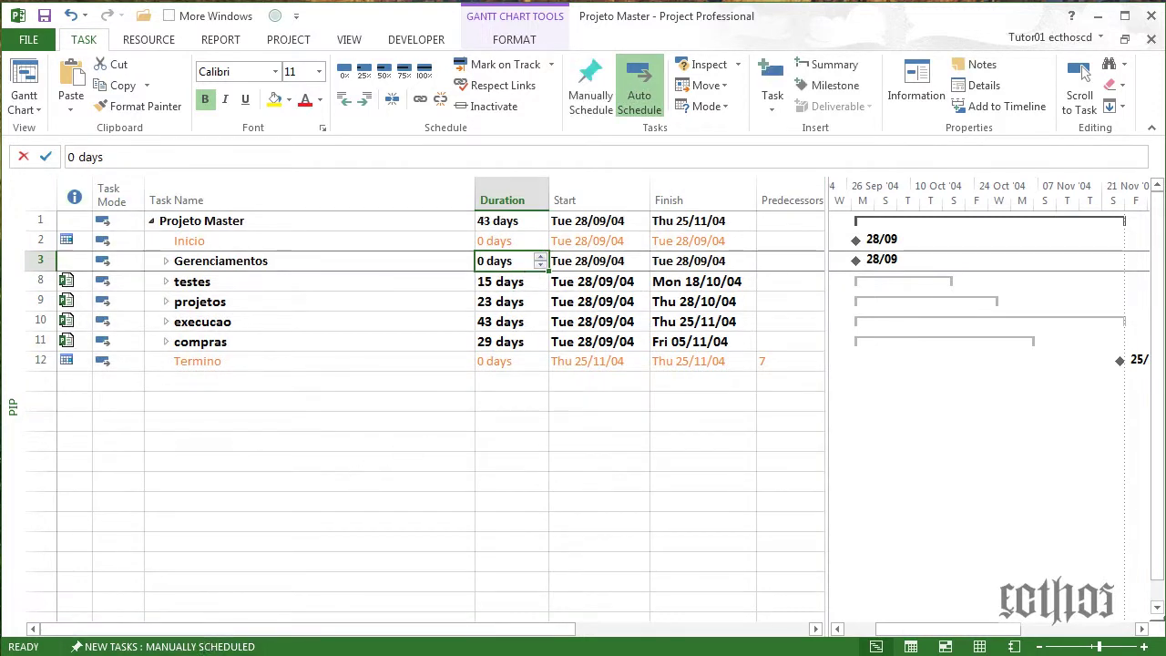
click(483, 462)
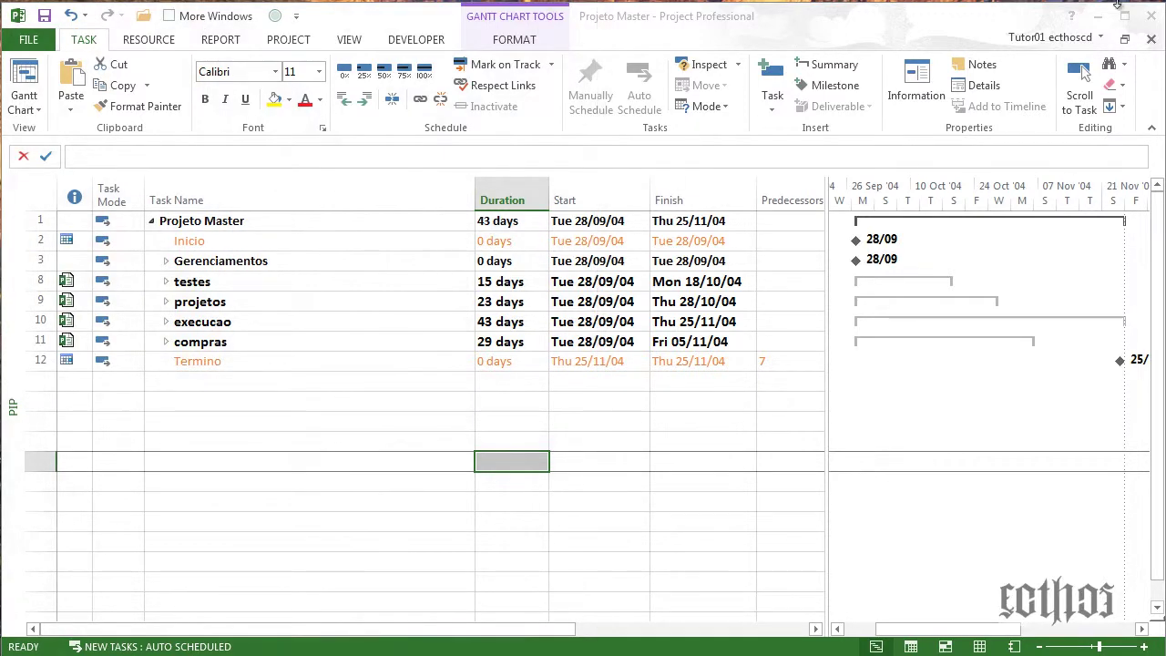
Close Microsoft Project, discarding the changes to Projeto Master and all other open files.
click(1155, 15)
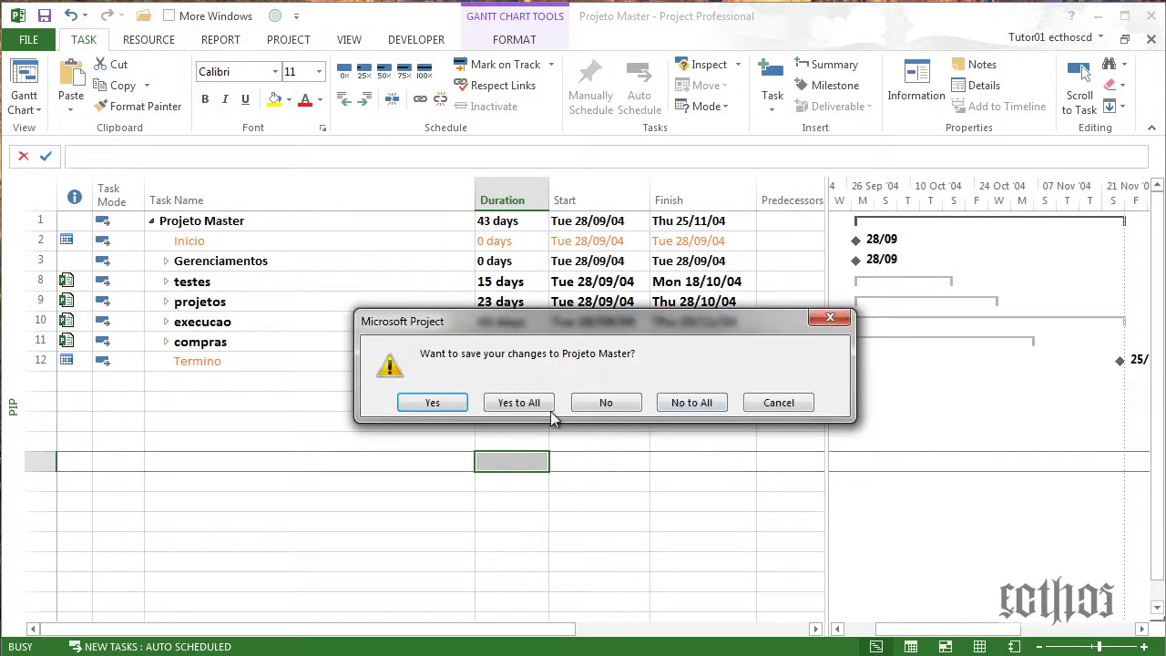
click(711, 408)
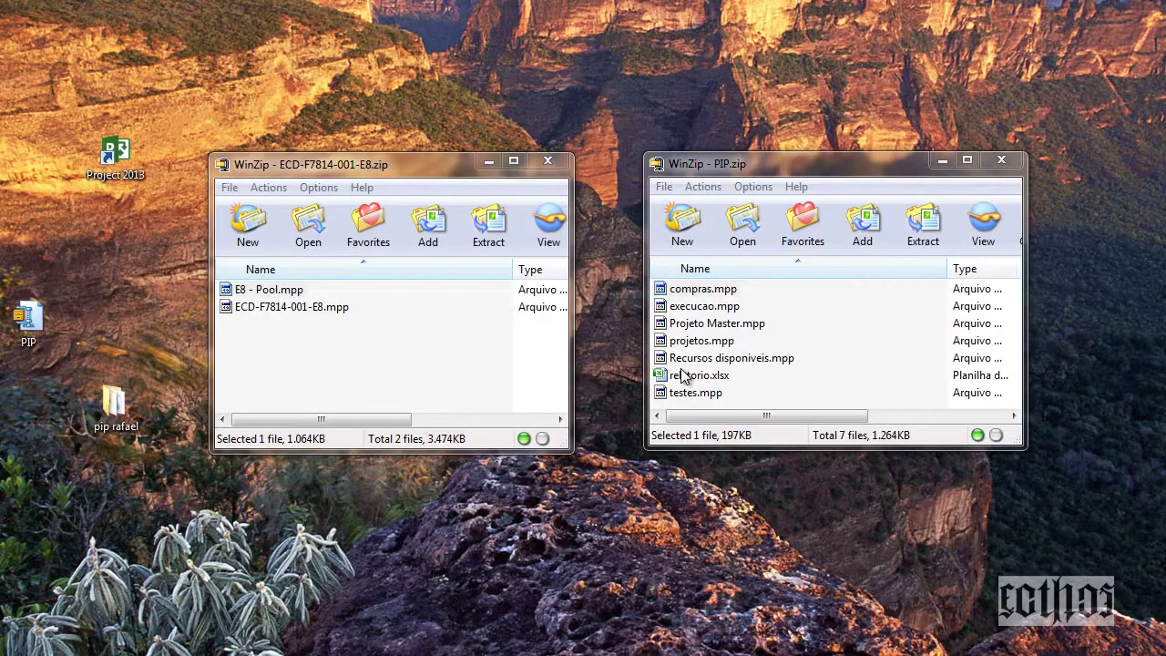